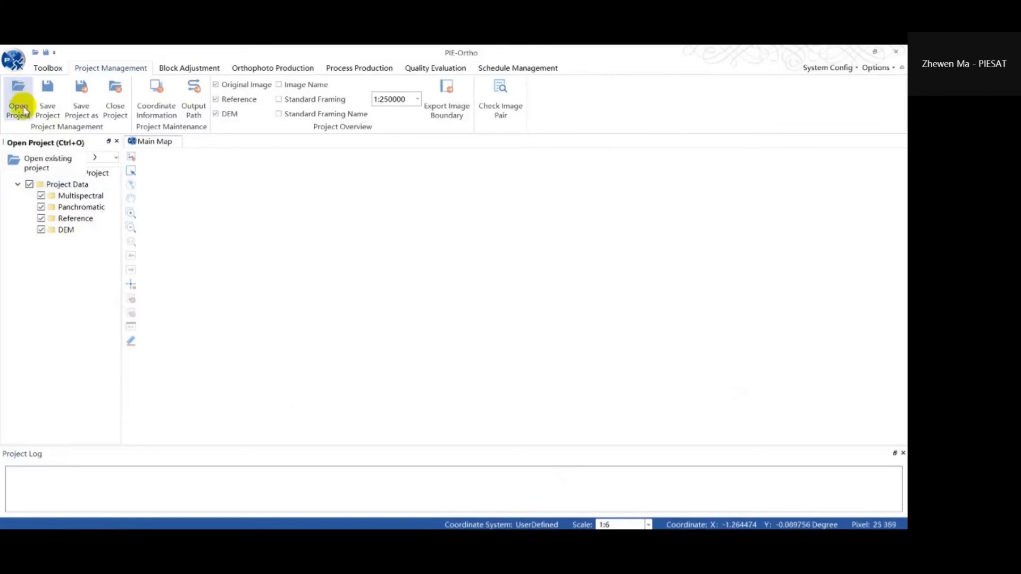
Start a new DOM project and name it Demonstration
{"action": "left_click", "coordinate": [15, 61]}
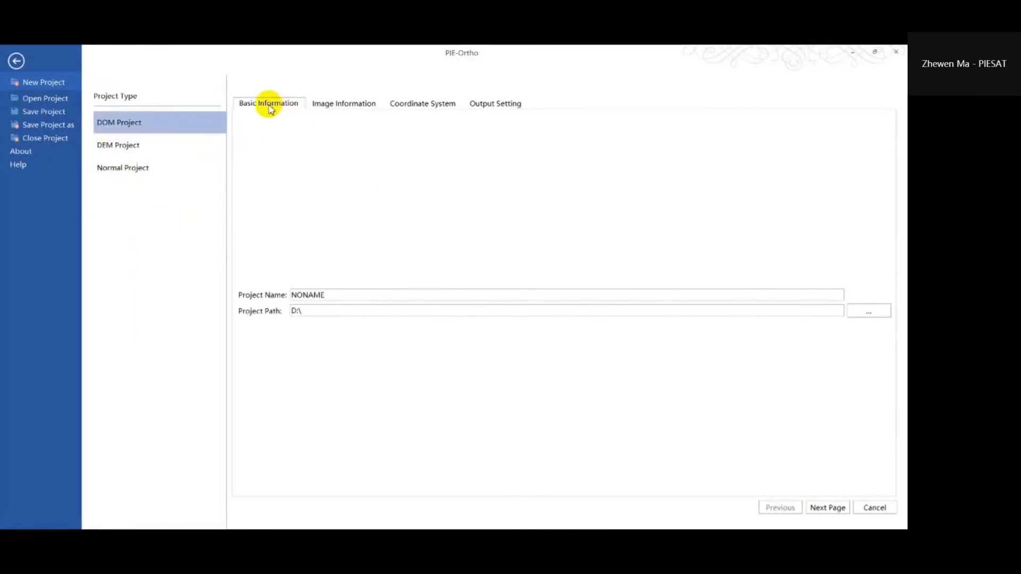
{"action": "double_click", "coordinate": [308, 295]}
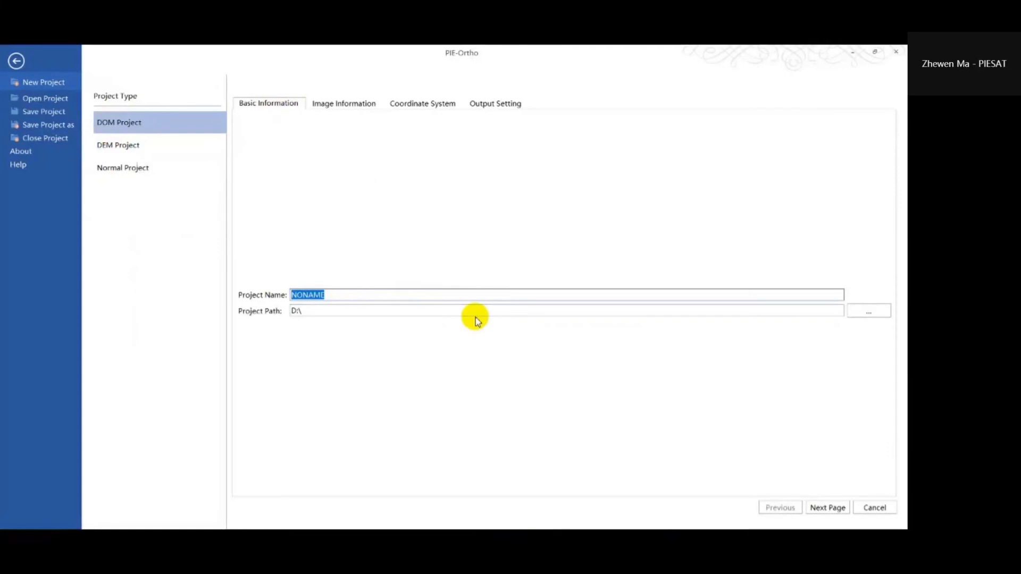
{"action": "type", "text": "Demonstration"}
While choosing the project path, create a Demonstration folder in the inner PIE-Ortho Sample Data folder under 培训数据 on the desktop
{"action": "left_click", "coordinate": [874, 311]}
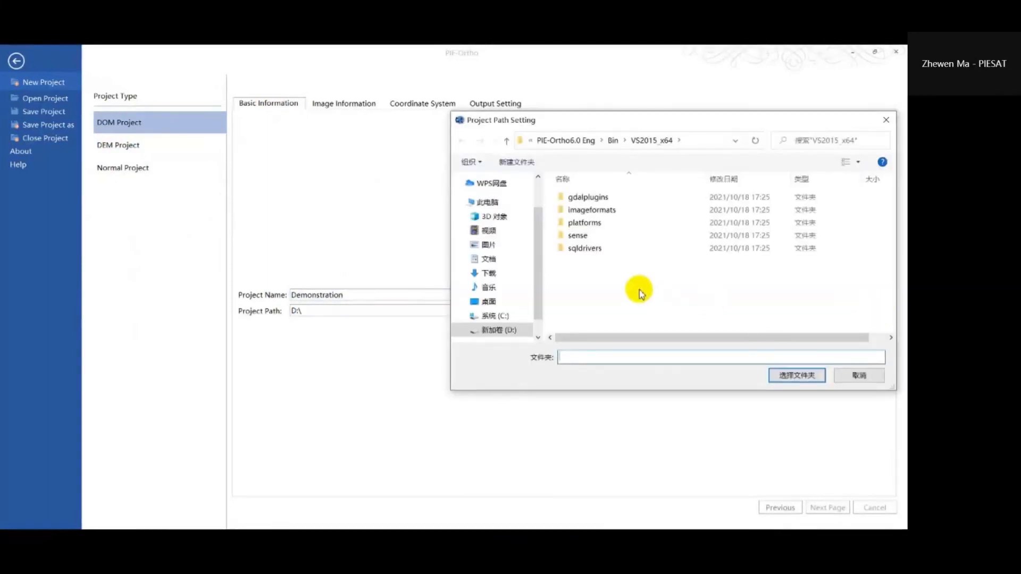
{"action": "left_click", "coordinate": [513, 301]}
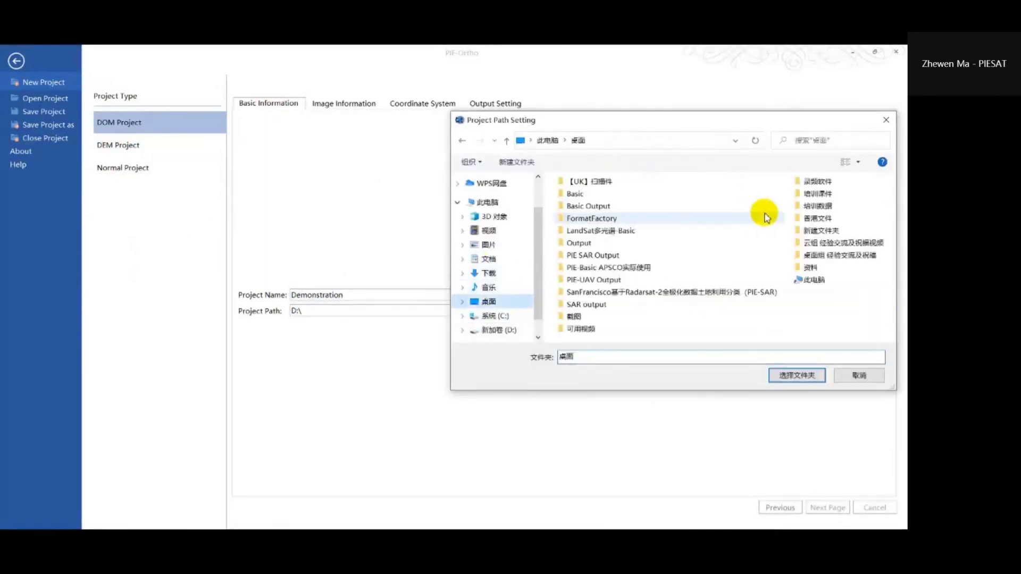
{"action": "double_click", "coordinate": [825, 206]}
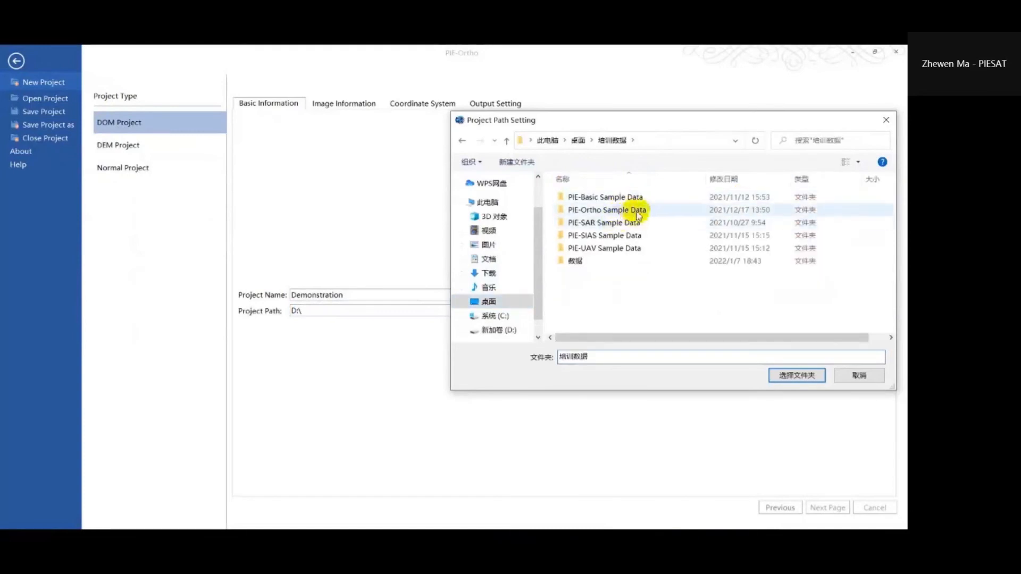
{"action": "double_click", "coordinate": [639, 210]}
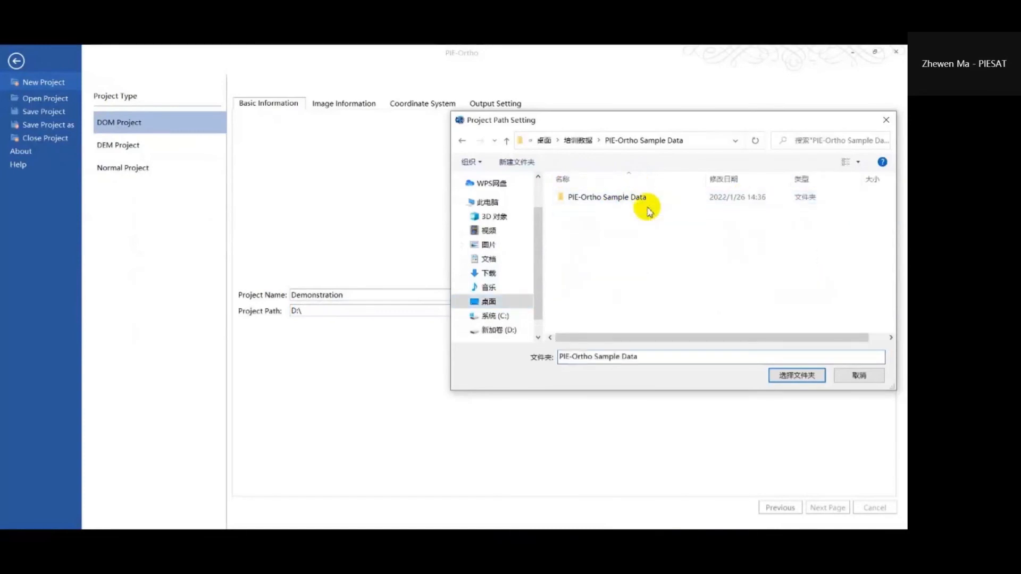
{"action": "double_click", "coordinate": [670, 202]}
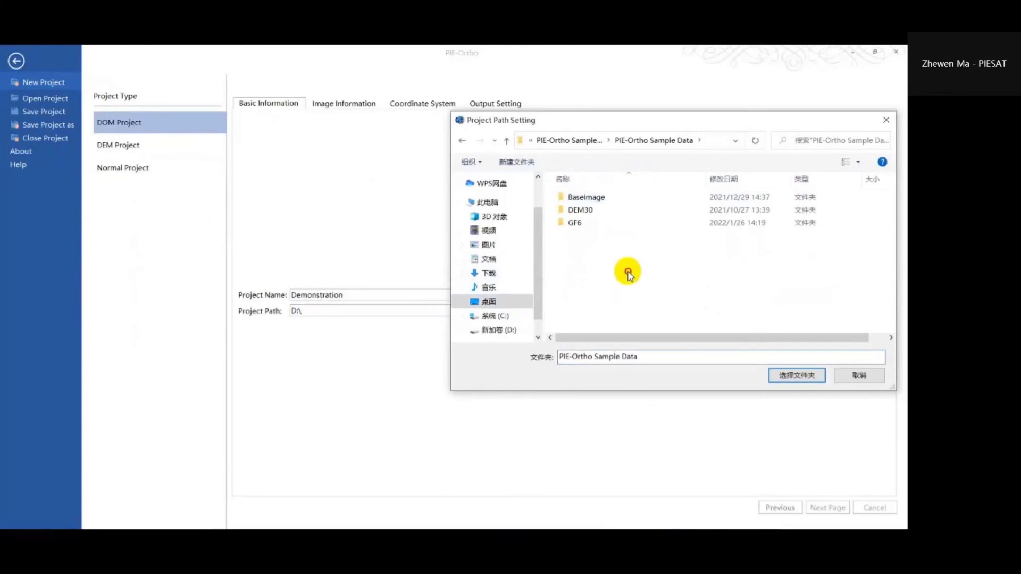
{"action": "right_click", "coordinate": [681, 273]}
{"action": "mouse_move", "coordinate": [774, 400]}
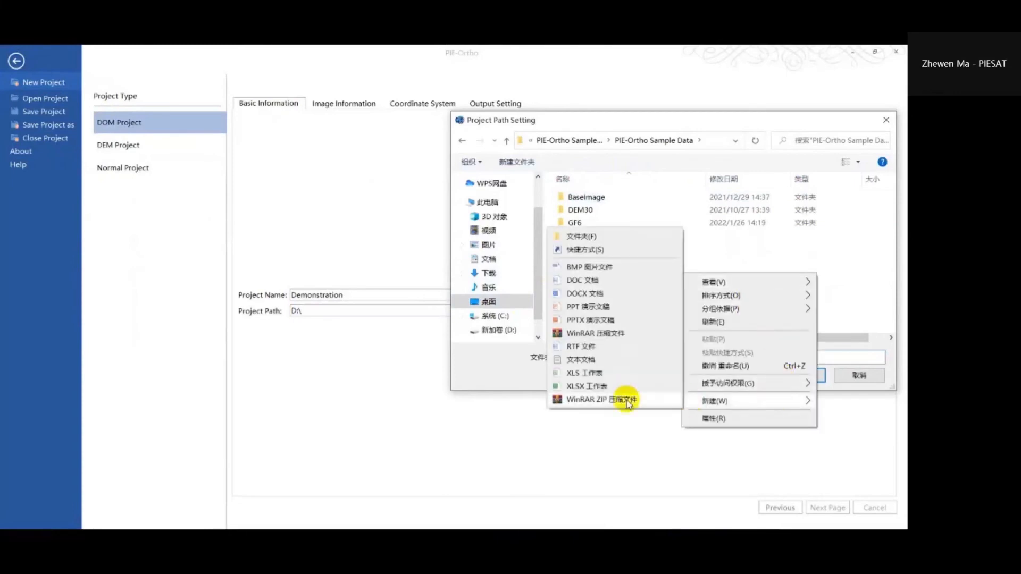
{"action": "left_click", "coordinate": [597, 230]}
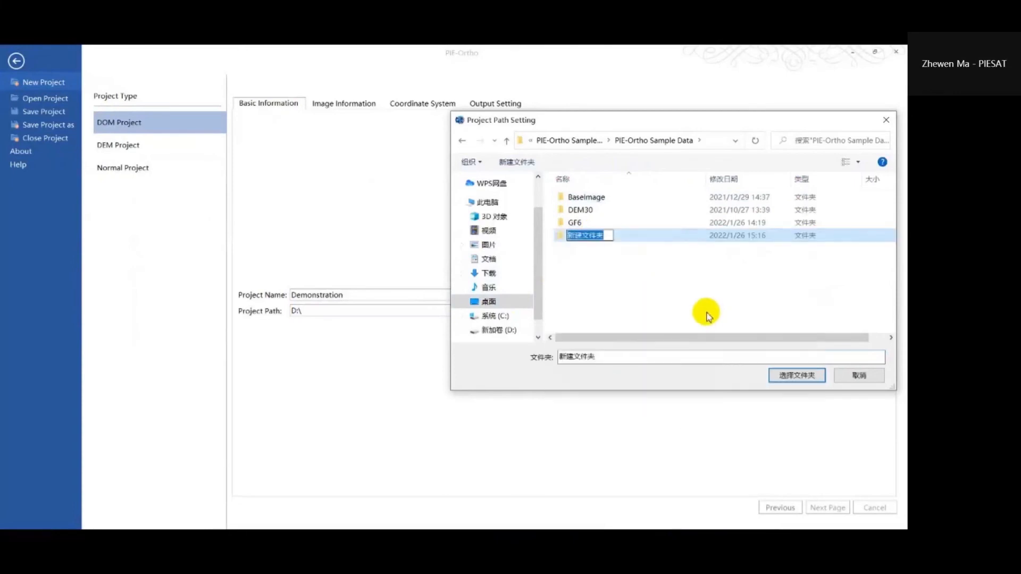
{"action": "type", "text": "Demonstration"}
{"action": "left_click", "coordinate": [673, 273]}
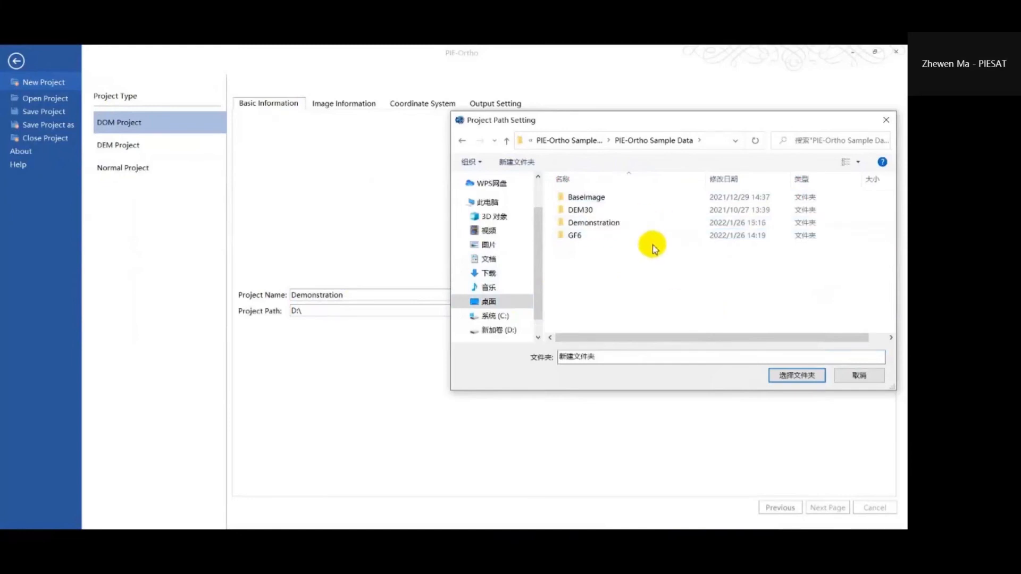
Set the new Demonstration folder as the project path and continue to the image information page
{"action": "left_click", "coordinate": [642, 222]}
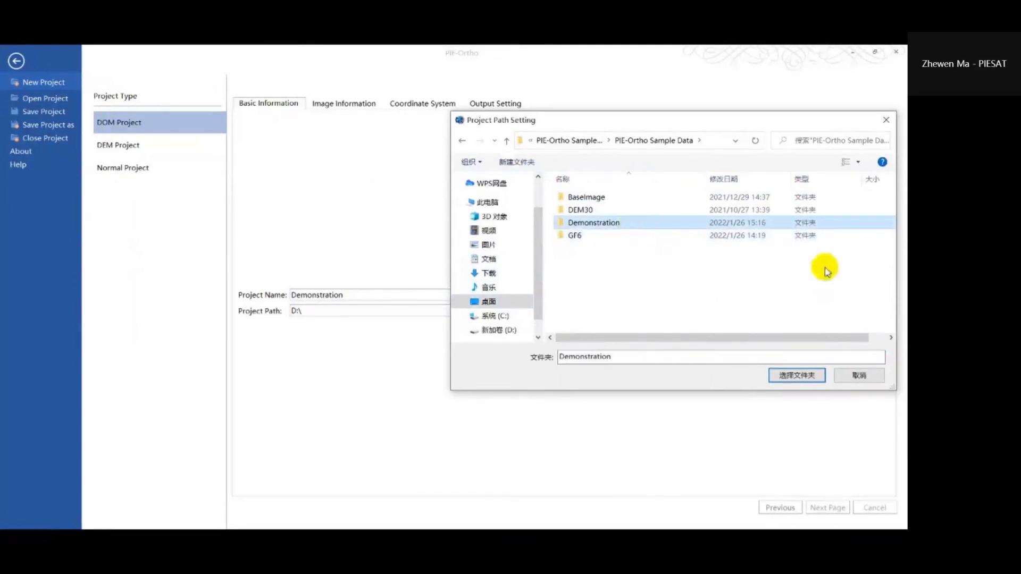
{"action": "left_click", "coordinate": [801, 376]}
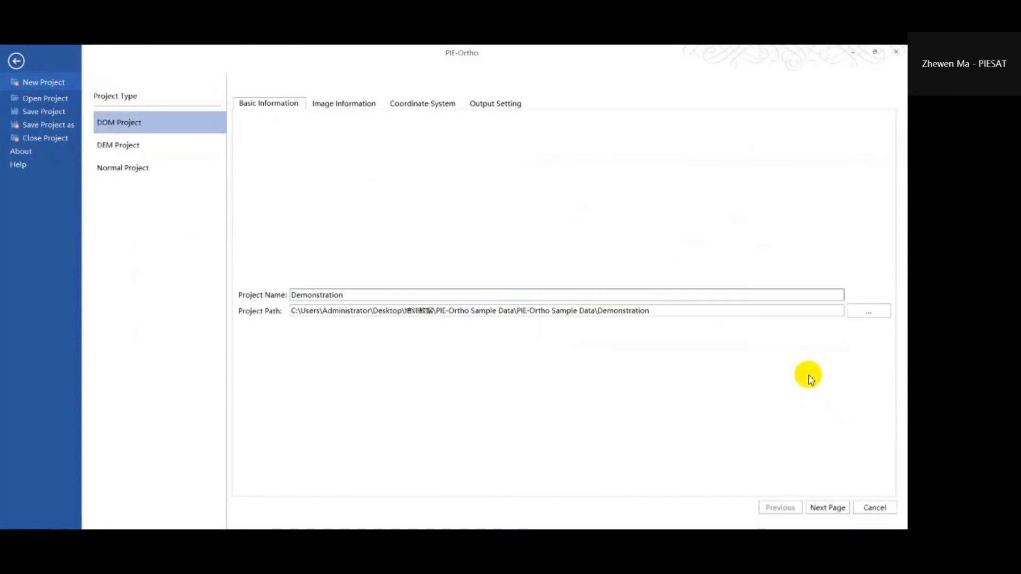
{"action": "left_click", "coordinate": [834, 507]}
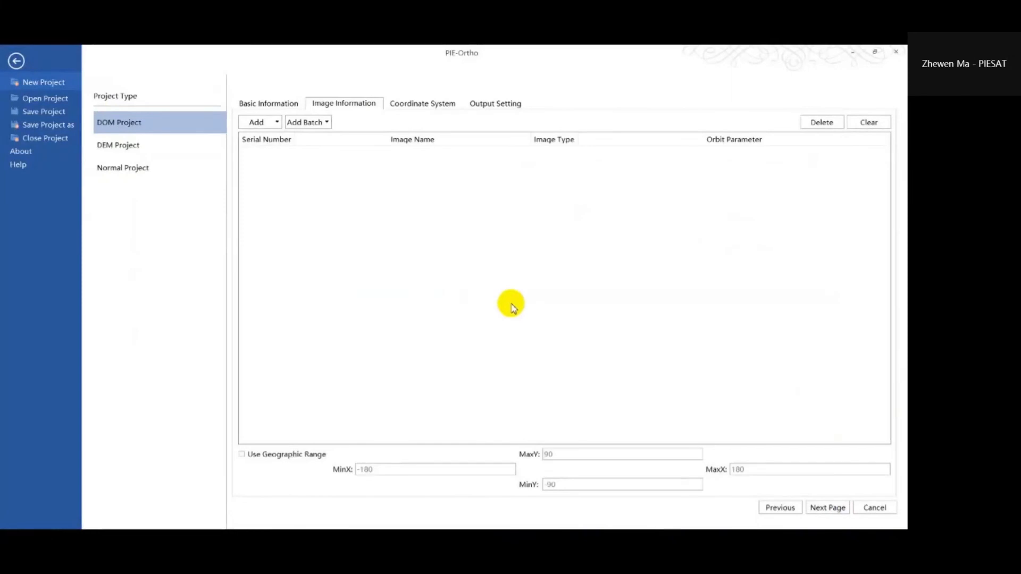
{"action": "left_click", "coordinate": [277, 122]}
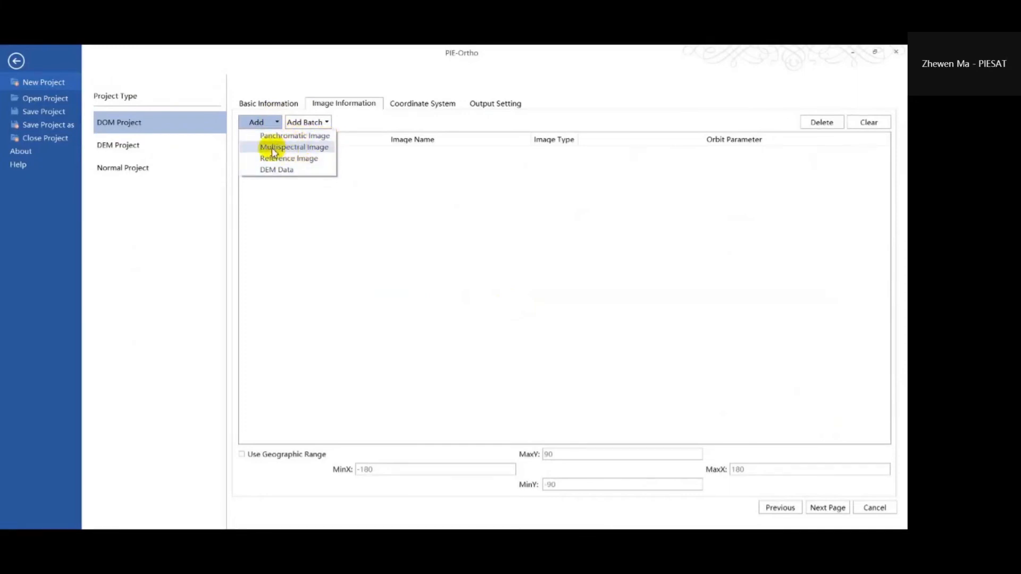
{"action": "left_click", "coordinate": [312, 148]}
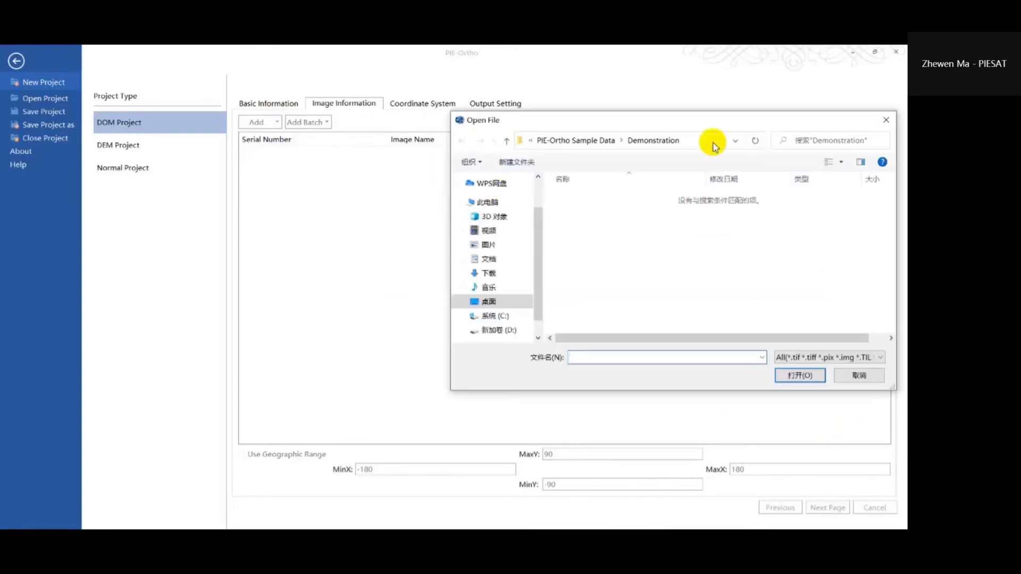
{"action": "left_click_drag", "start_coordinate": [703, 126], "coordinate": [573, 136]}
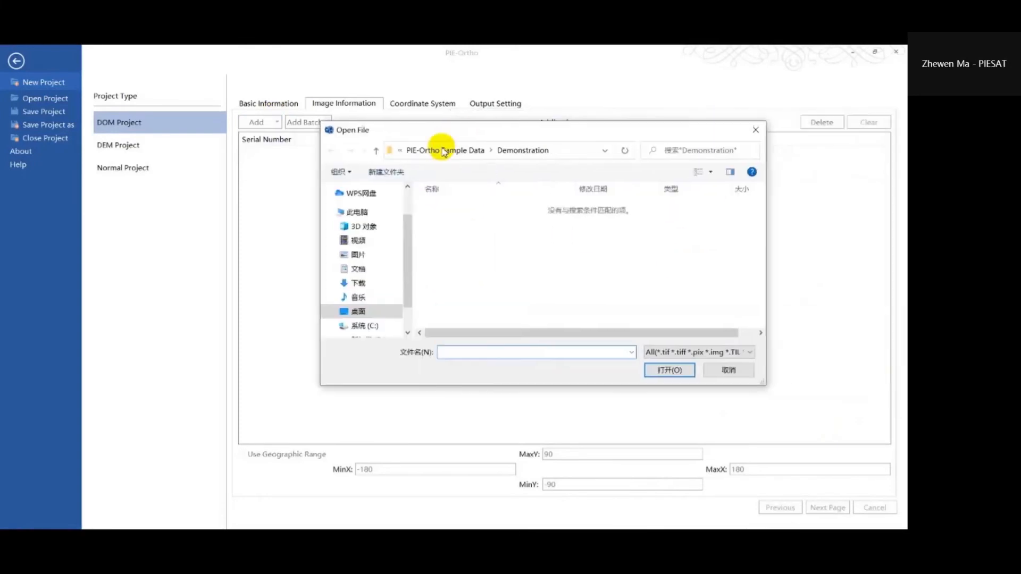
{"action": "left_click", "coordinate": [424, 152]}
{"action": "double_click", "coordinate": [468, 248]}
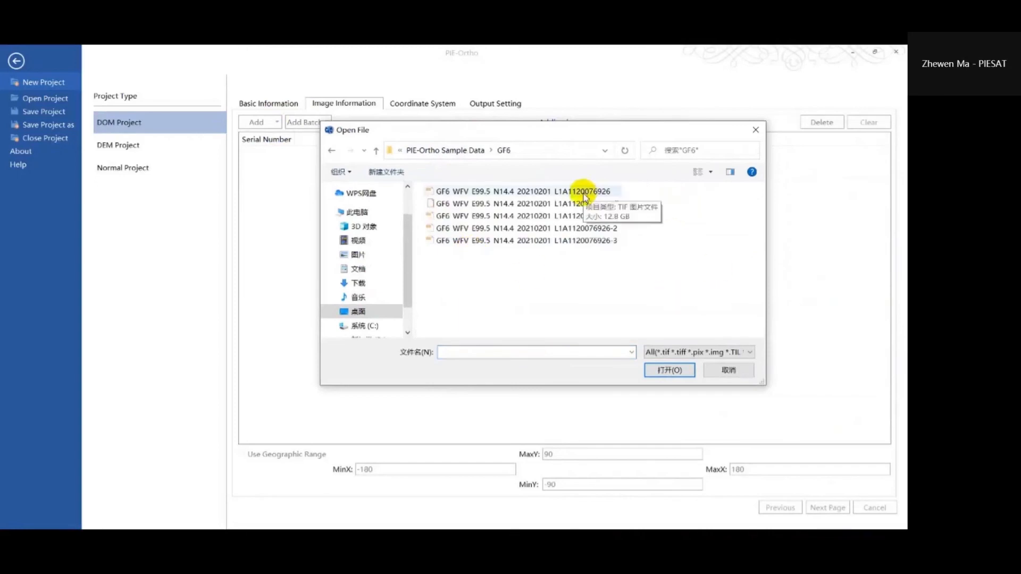
{"action": "left_click", "coordinate": [584, 196]}
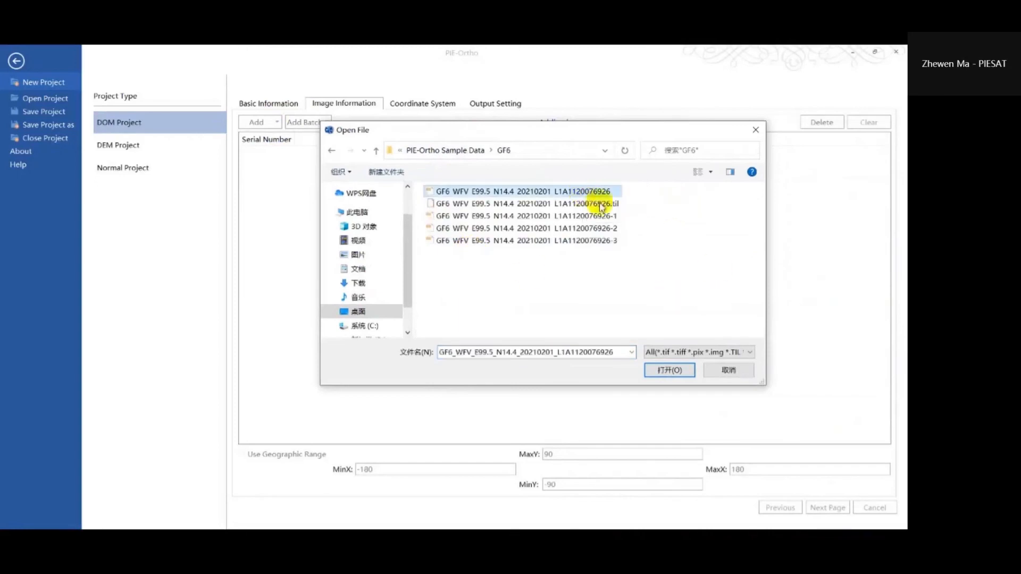
{"action": "left_click", "coordinate": [685, 372]}
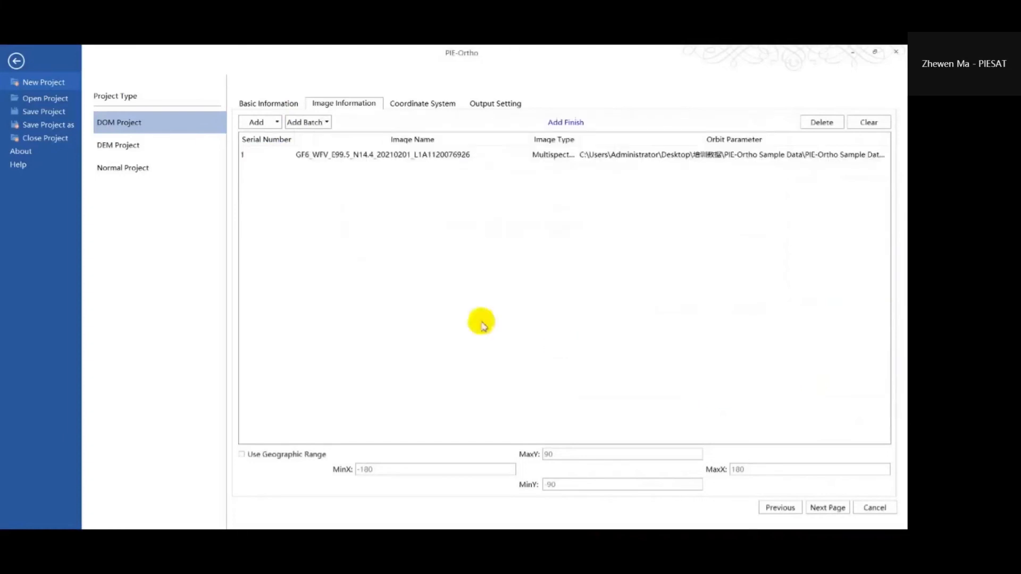
Add ThailandImage from the ThailandImage folder in BaseImage as the project's reference image
{"action": "left_click", "coordinate": [276, 123]}
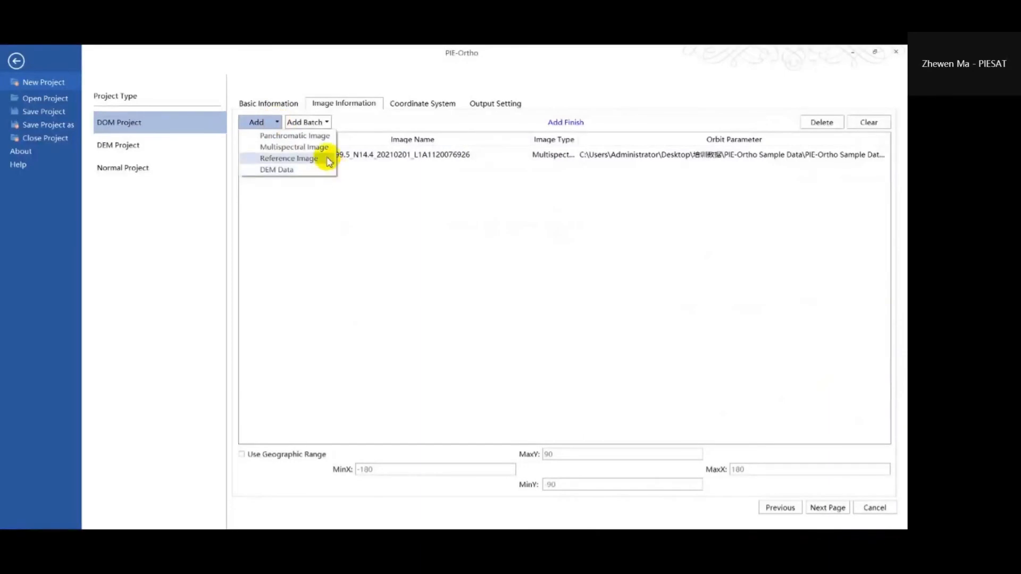
{"action": "left_click", "coordinate": [303, 158]}
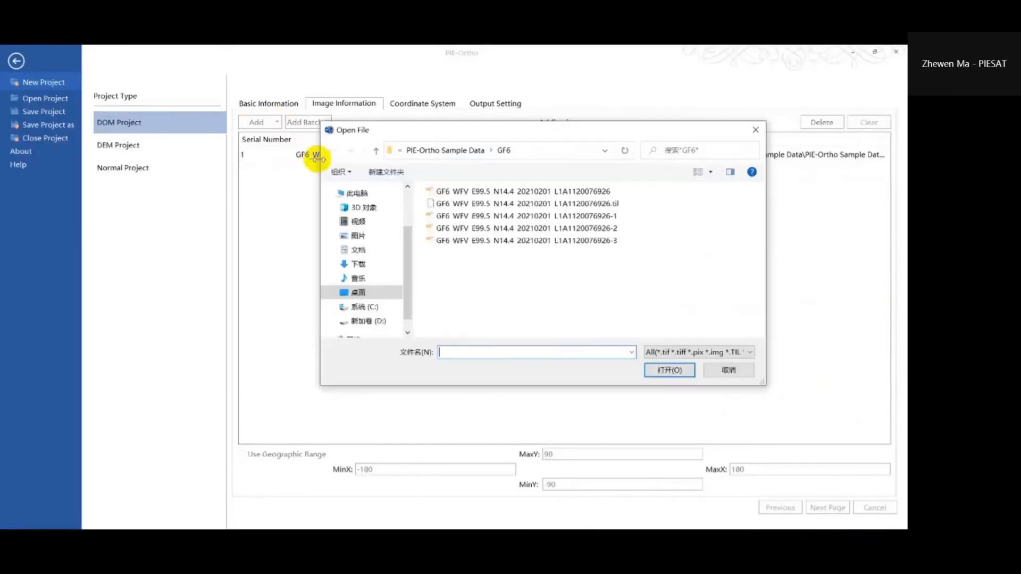
{"action": "left_click", "coordinate": [436, 151]}
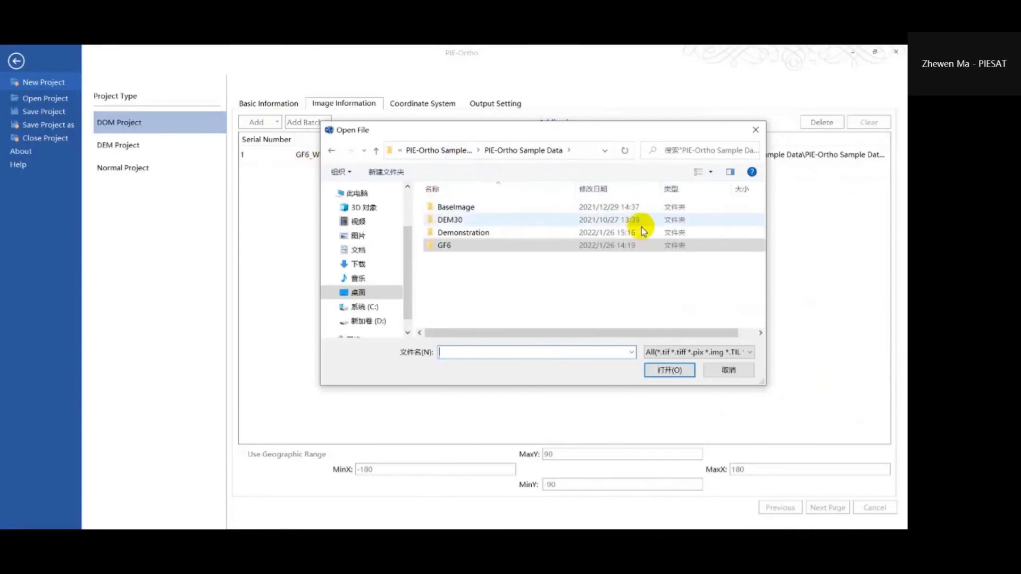
{"action": "double_click", "coordinate": [489, 212]}
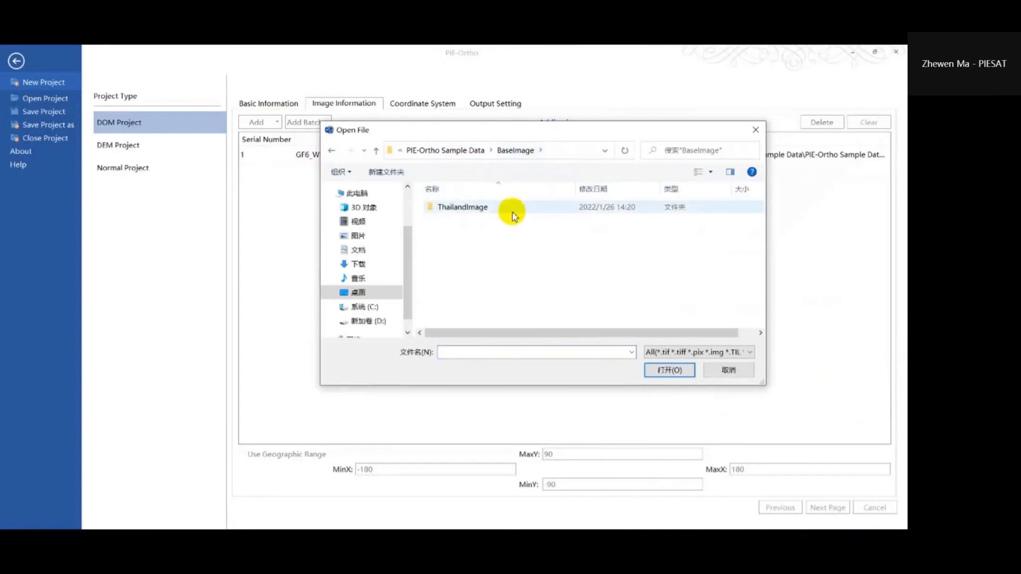
{"action": "double_click", "coordinate": [511, 213]}
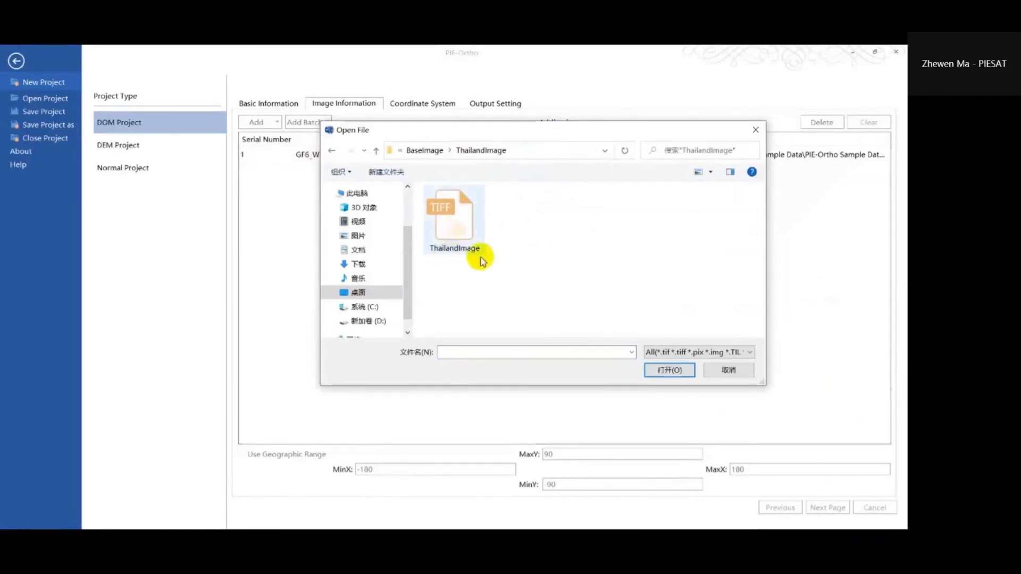
{"action": "left_click", "coordinate": [458, 236]}
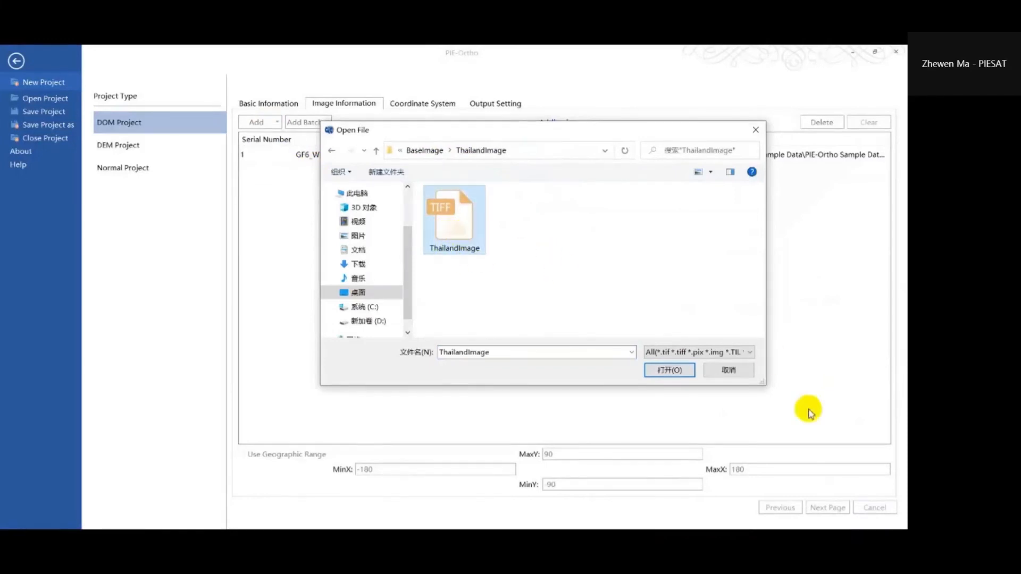
{"action": "left_click", "coordinate": [668, 371]}
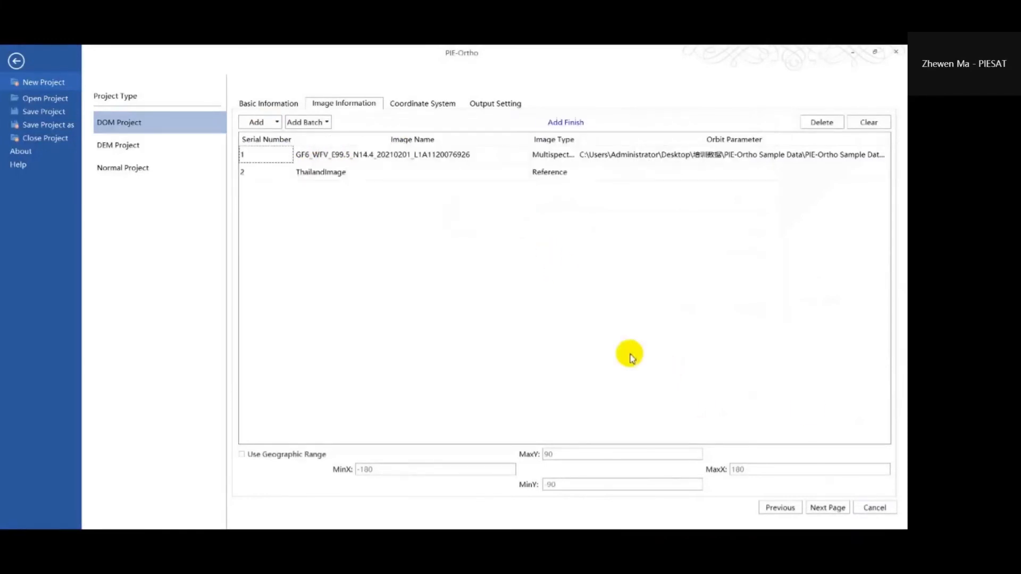
Add DEM30m from the DEM30 folder as the project's DEM data
{"action": "left_click", "coordinate": [276, 125]}
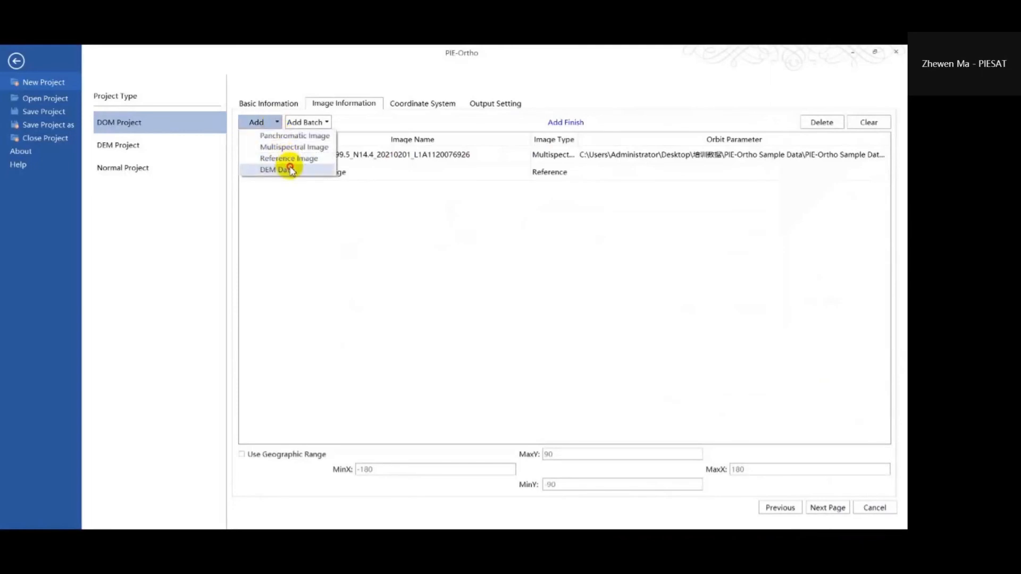
{"action": "left_click", "coordinate": [284, 166]}
{"action": "left_click", "coordinate": [417, 150]}
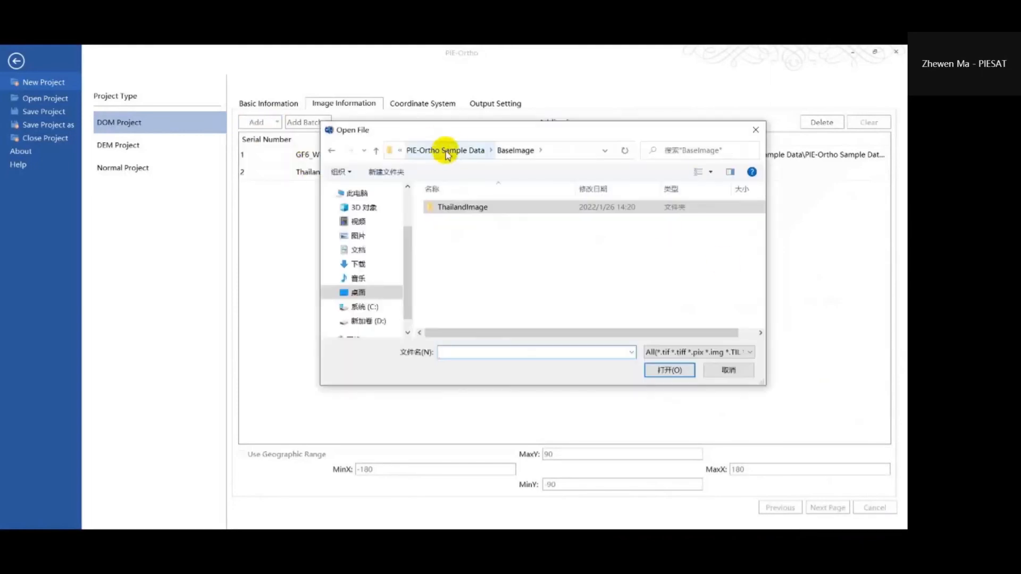
{"action": "left_click", "coordinate": [484, 150]}
{"action": "left_click", "coordinate": [473, 223]}
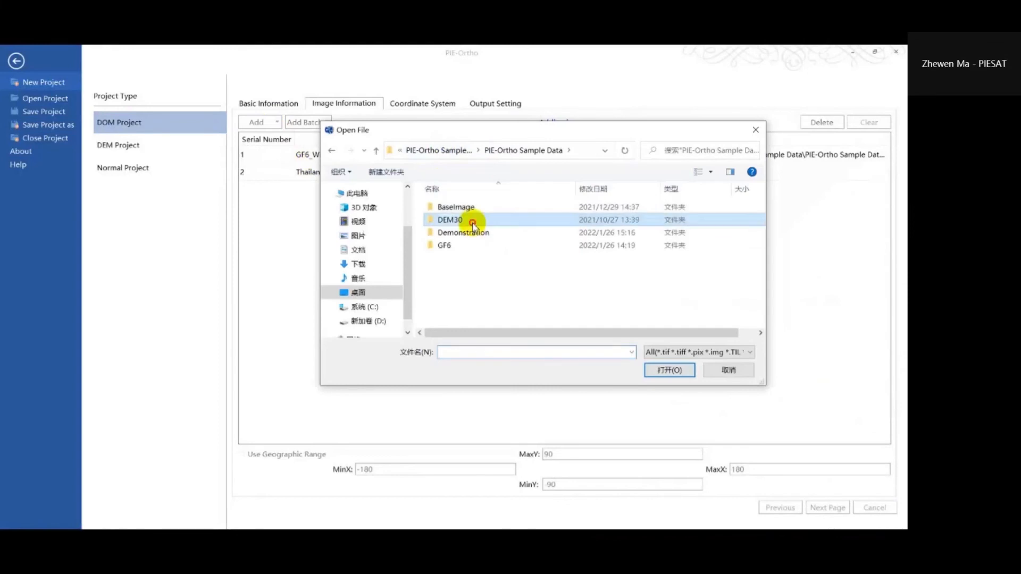
{"action": "double_click", "coordinate": [474, 223]}
{"action": "left_click", "coordinate": [467, 233]}
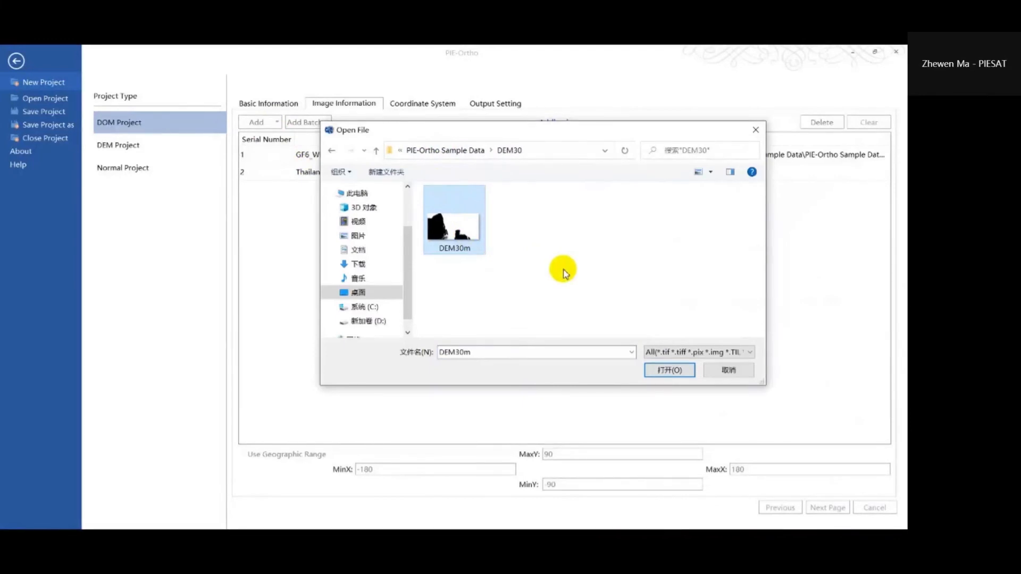
{"action": "left_click", "coordinate": [675, 372]}
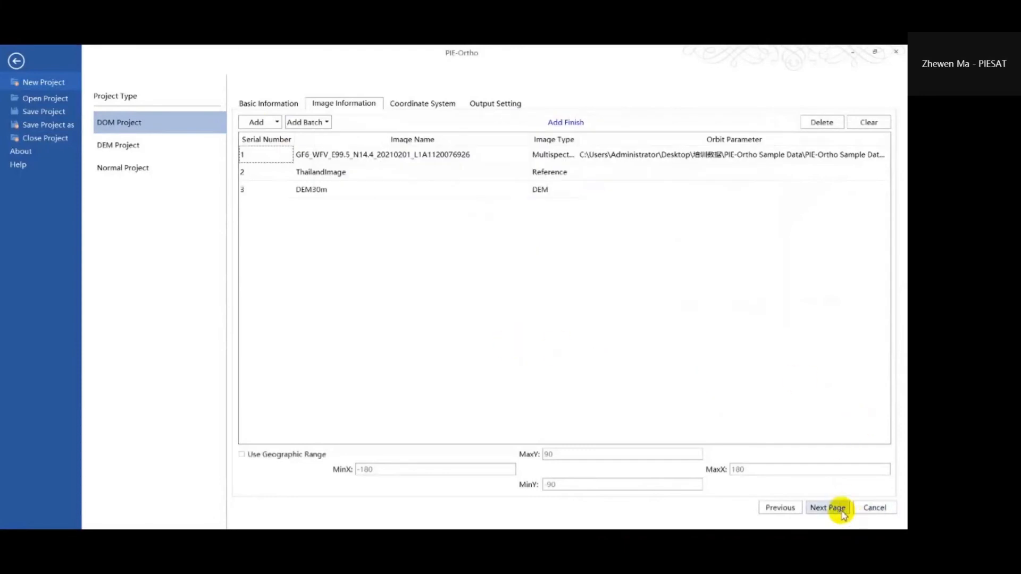
Keep GCS_WGS_1984 as the project coordinate system and proceed to the output settings
{"action": "left_click", "coordinate": [841, 513]}
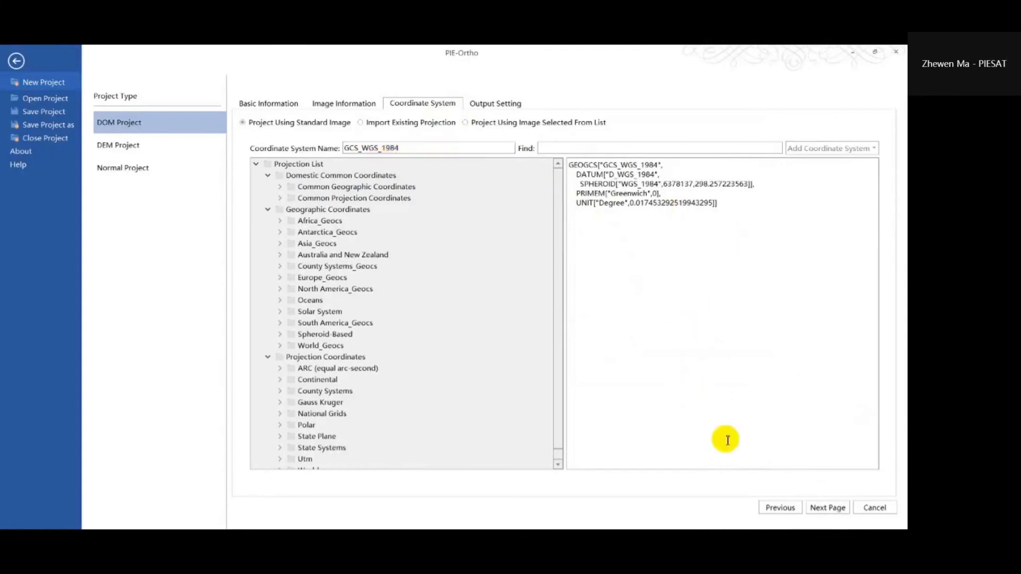
{"action": "left_click", "coordinate": [838, 511]}
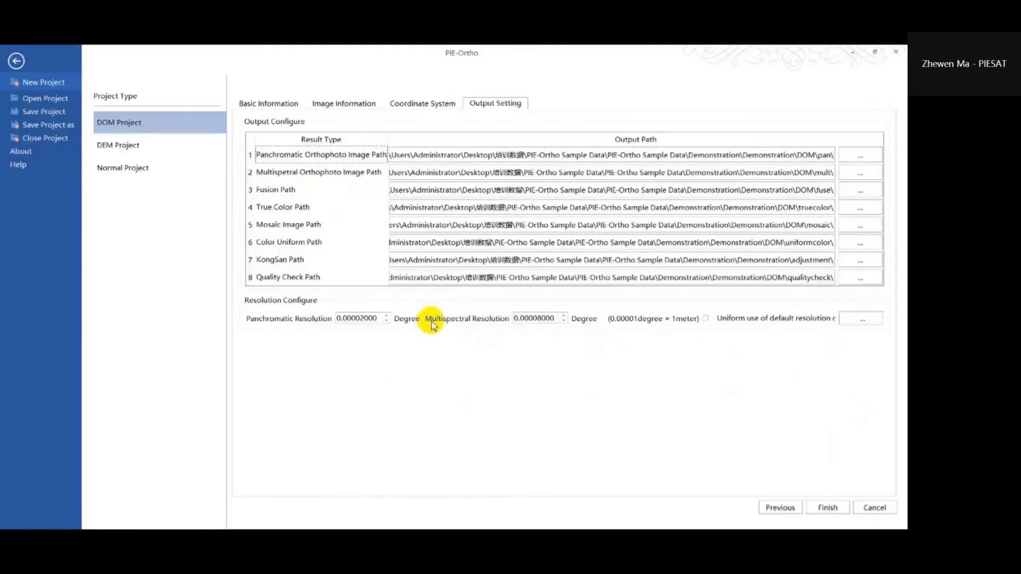
Set the project's multispectral output resolution to 0.00016 degree
{"action": "left_click", "coordinate": [540, 319]}
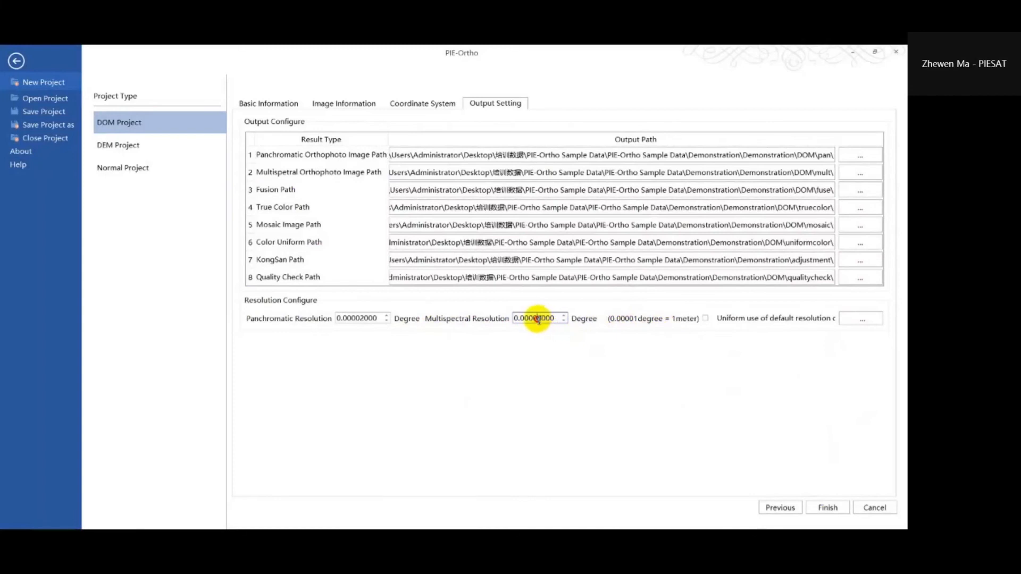
{"action": "left_click_drag", "start_coordinate": [541, 318], "coordinate": [534, 318]}
{"action": "type", "text": "1"}
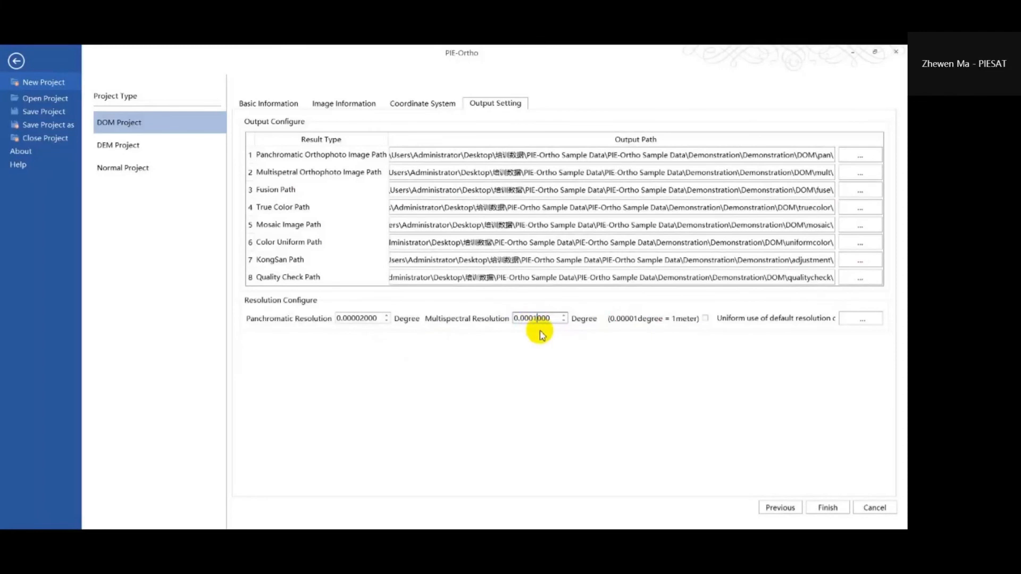
{"action": "type", "text": "6"}
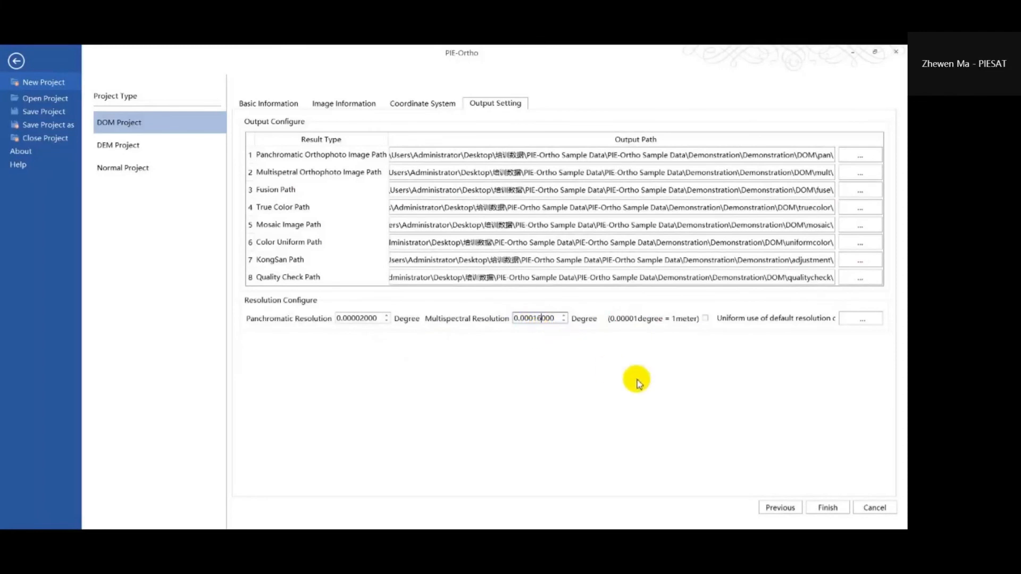
Finish creating the DOM project without building pyramids or calculating the histogram
{"action": "left_click", "coordinate": [845, 513]}
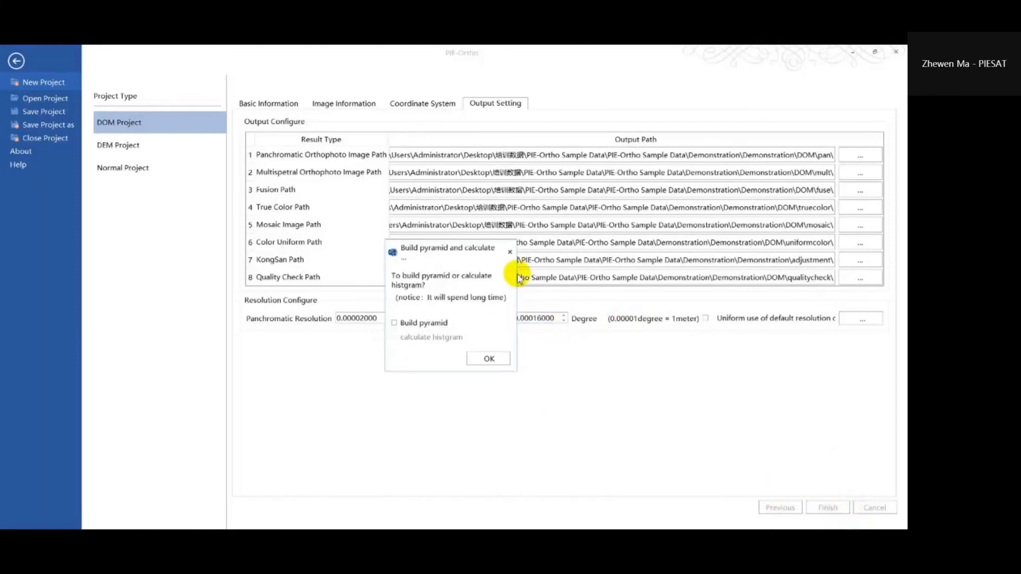
{"action": "left_click_drag", "start_coordinate": [515, 274], "coordinate": [591, 274]}
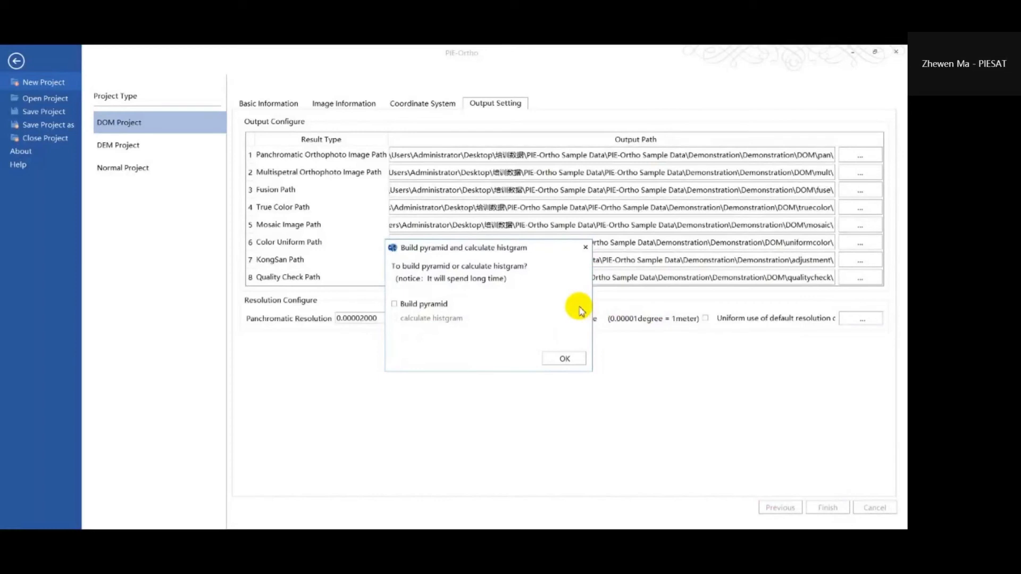
{"action": "left_click", "coordinate": [566, 358]}
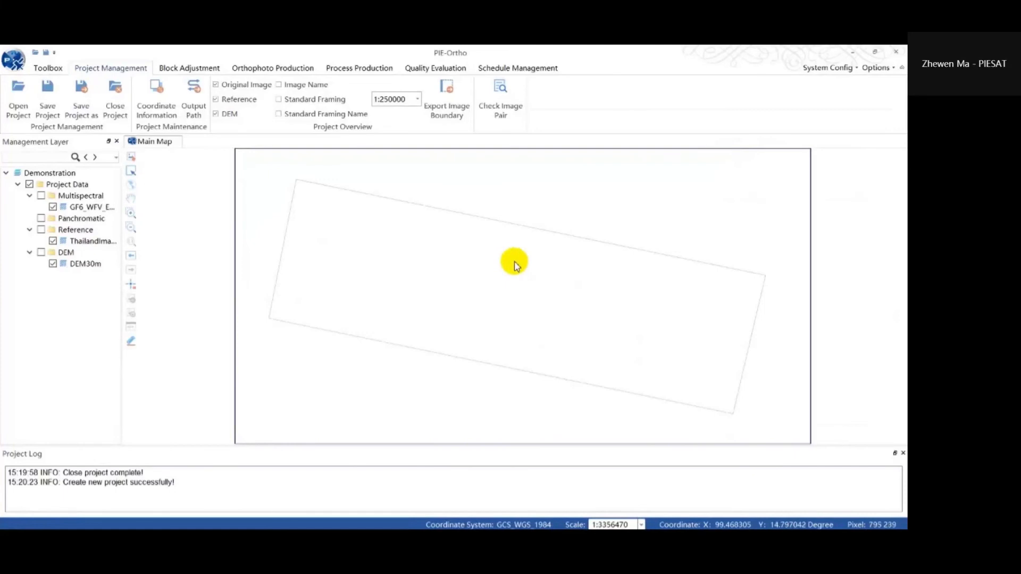
Start the DOM process production with the Multispectral Image data type, select the GF6_WFV image row and proceed to the workflow configuration
{"action": "left_click", "coordinate": [357, 70]}
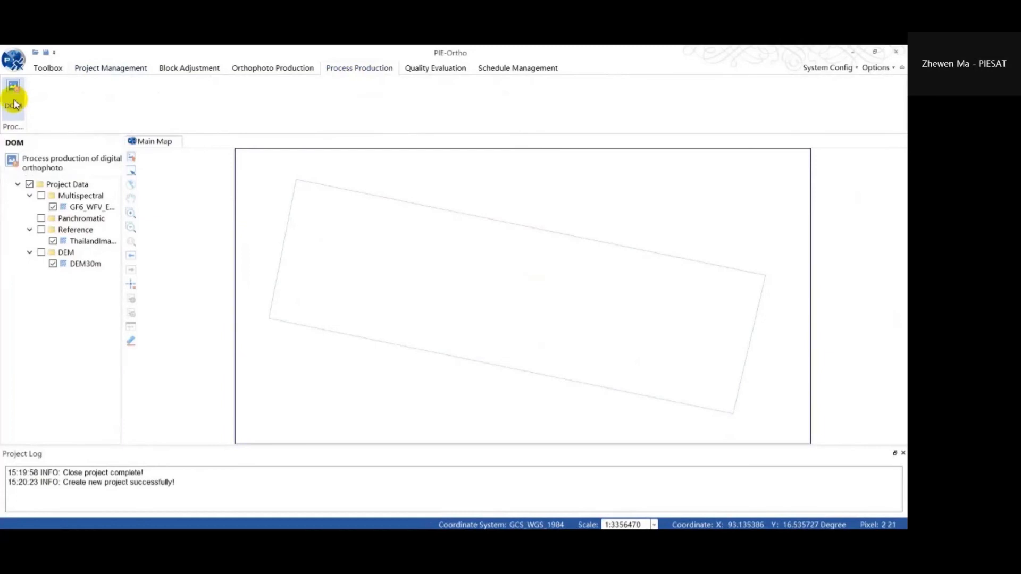
{"action": "left_click", "coordinate": [14, 101]}
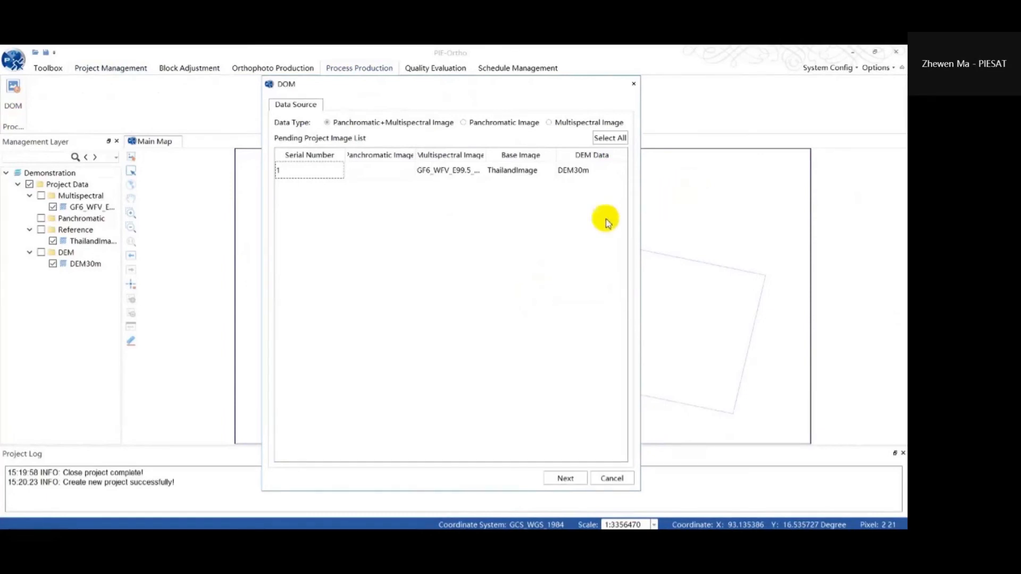
{"action": "left_click", "coordinate": [365, 174]}
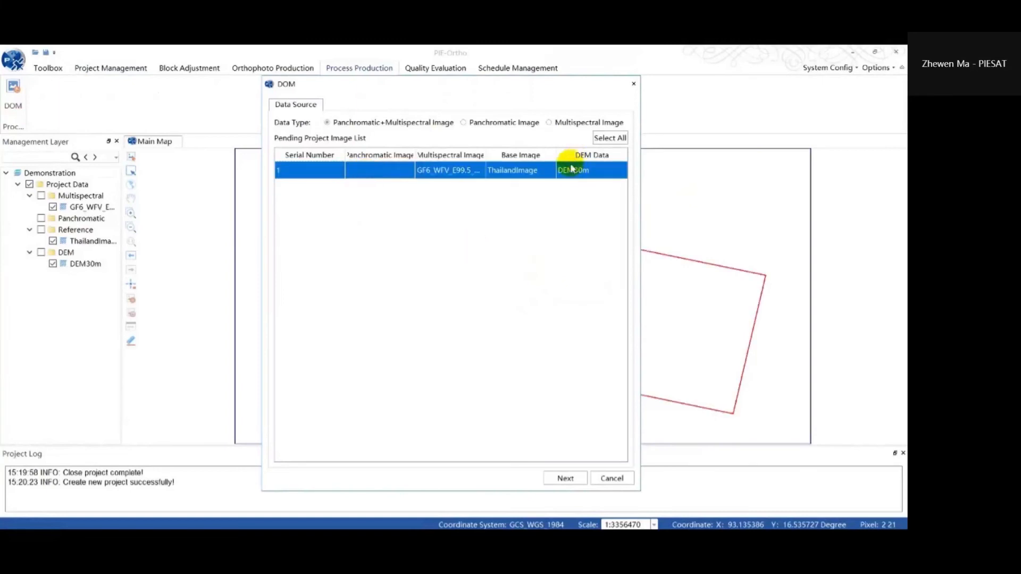
{"action": "left_click", "coordinate": [572, 122]}
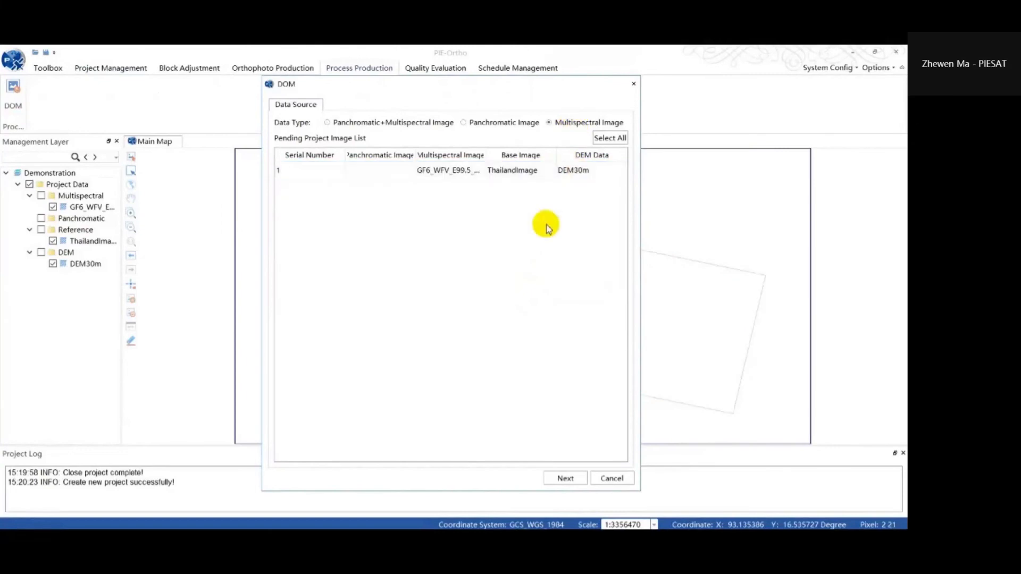
{"action": "left_click", "coordinate": [510, 171]}
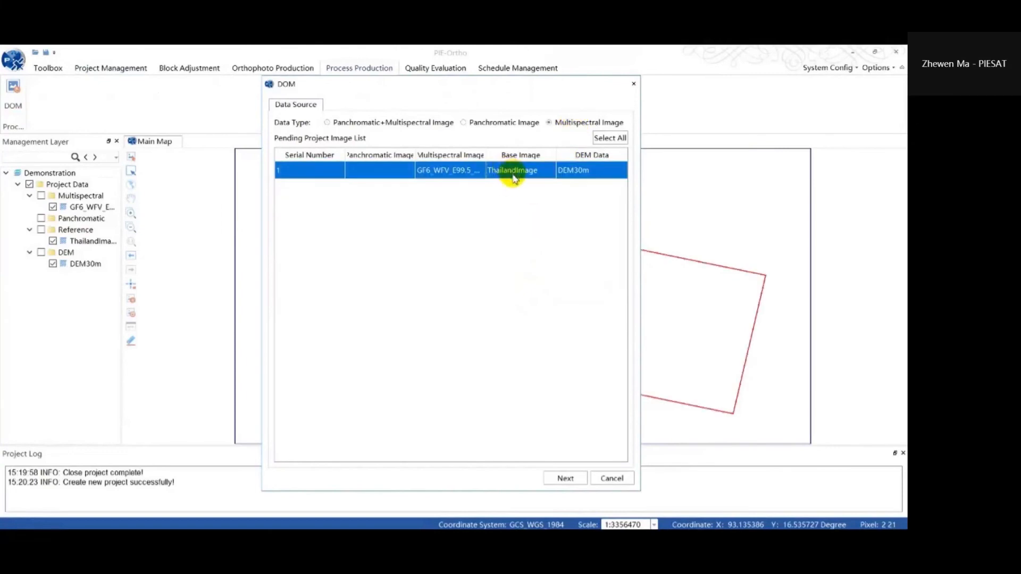
{"action": "left_click", "coordinate": [565, 478]}
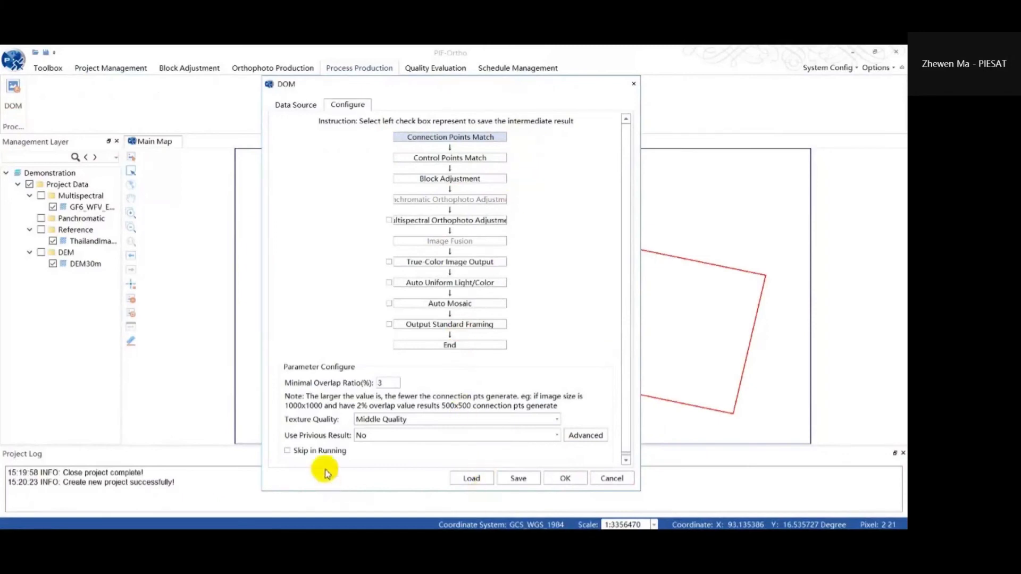
Set Connection Points Match to be skipped in running and keep Middle Quality texture for Control Points Match
{"action": "left_click", "coordinate": [289, 451]}
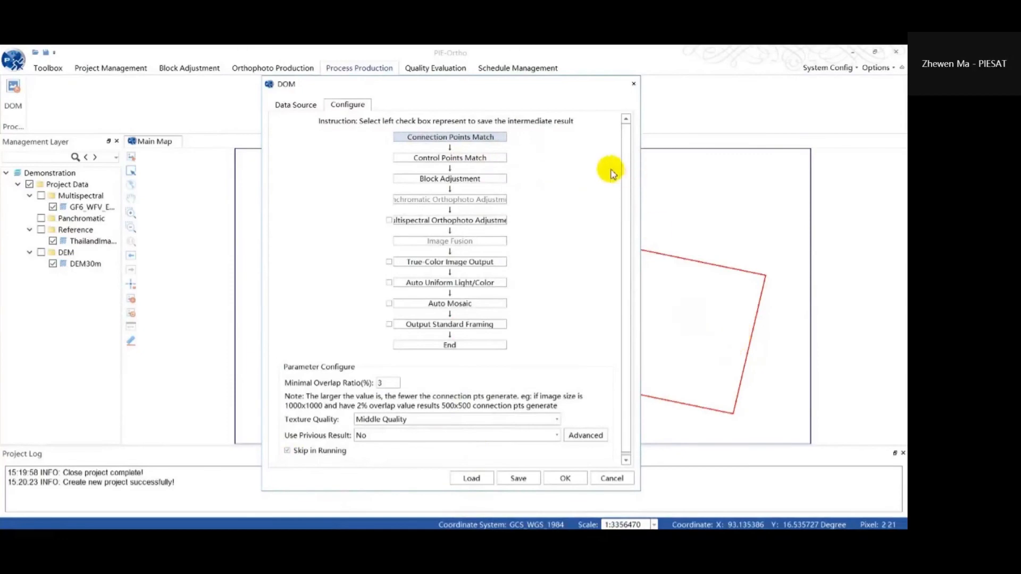
{"action": "left_click", "coordinate": [480, 160]}
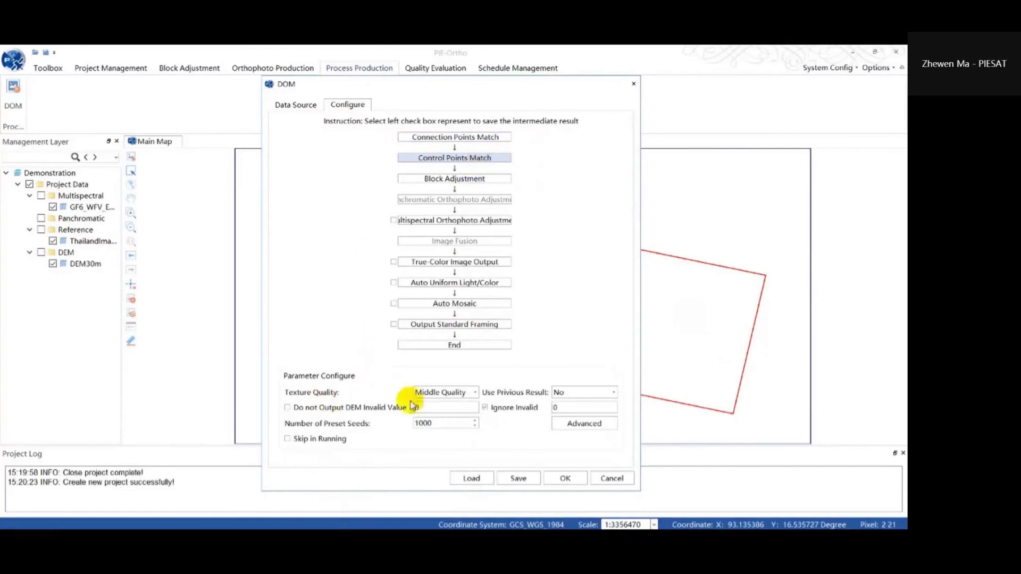
{"action": "left_click", "coordinate": [474, 394]}
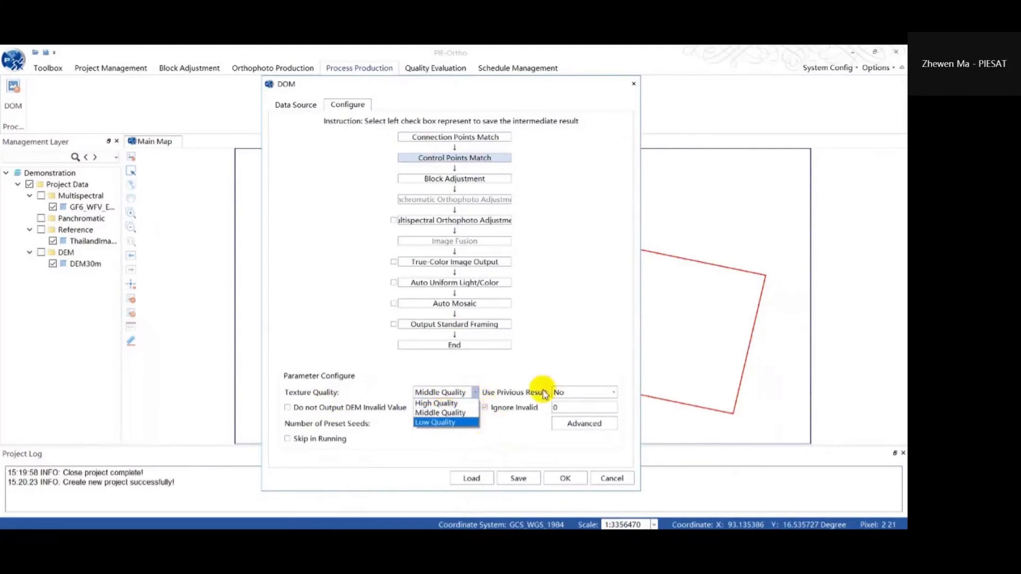
{"action": "left_click", "coordinate": [575, 343]}
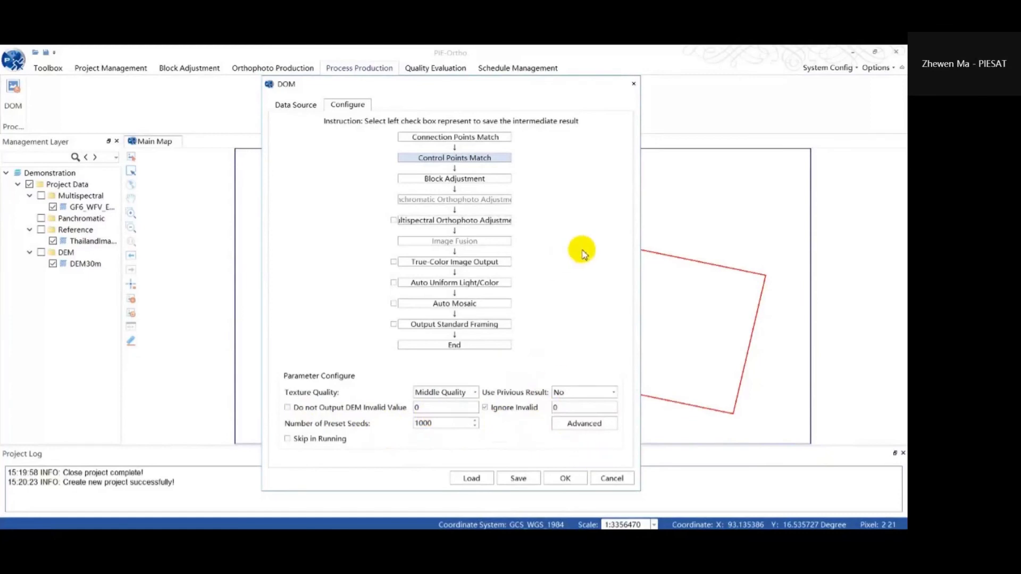
Keep Normal Block Adjustment as the adjustment method and enable saving the Multispectral Orthophoto Adjustment result
{"action": "left_click", "coordinate": [488, 180]}
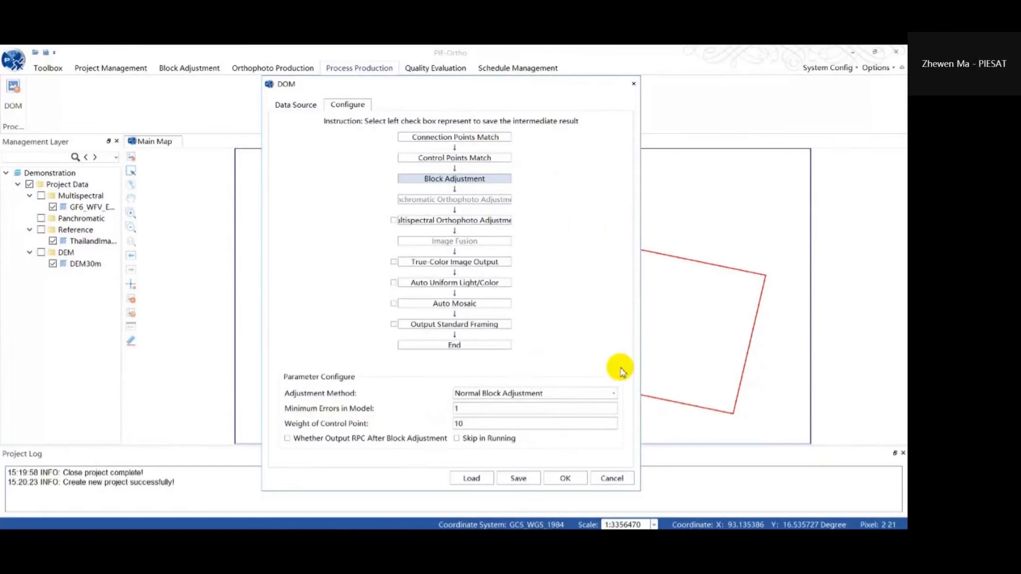
{"action": "left_click", "coordinate": [613, 394]}
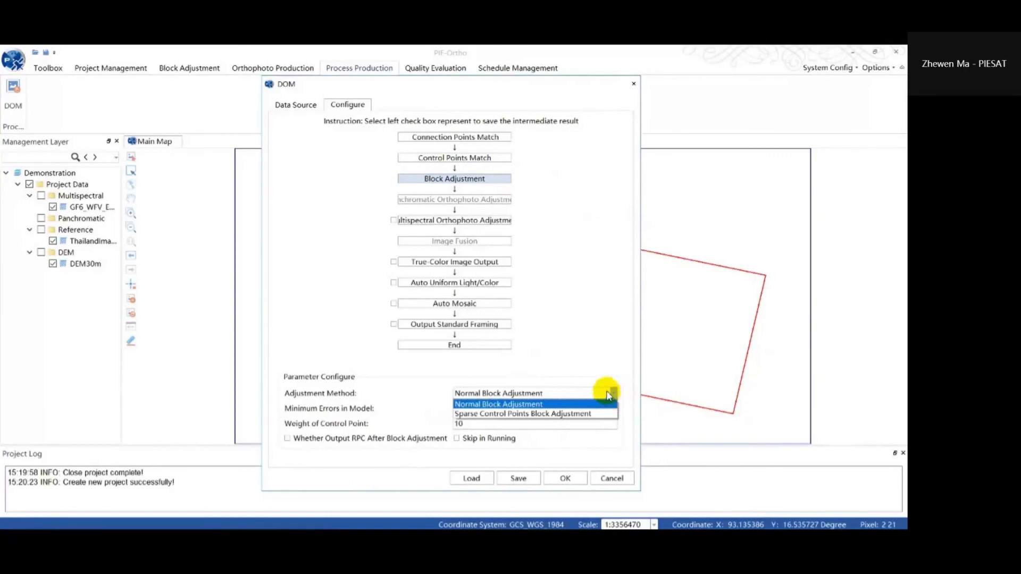
{"action": "left_click", "coordinate": [614, 399]}
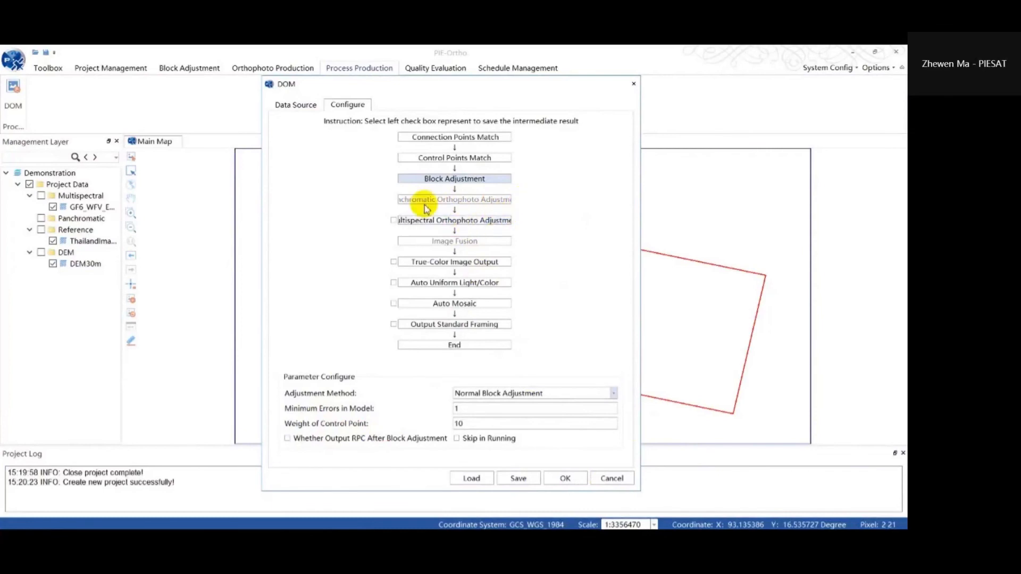
{"action": "left_click", "coordinate": [446, 221]}
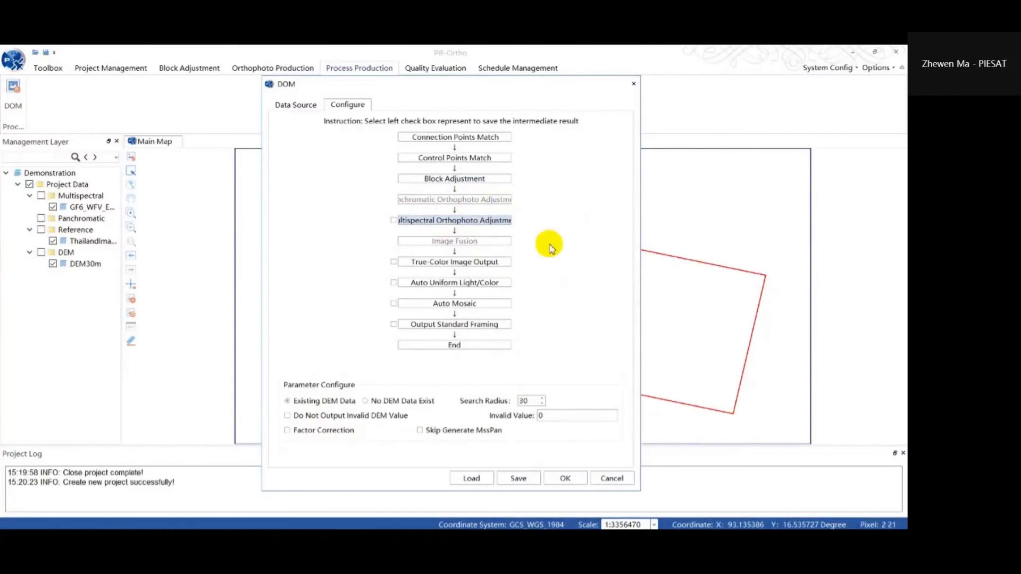
{"action": "left_click", "coordinate": [394, 221]}
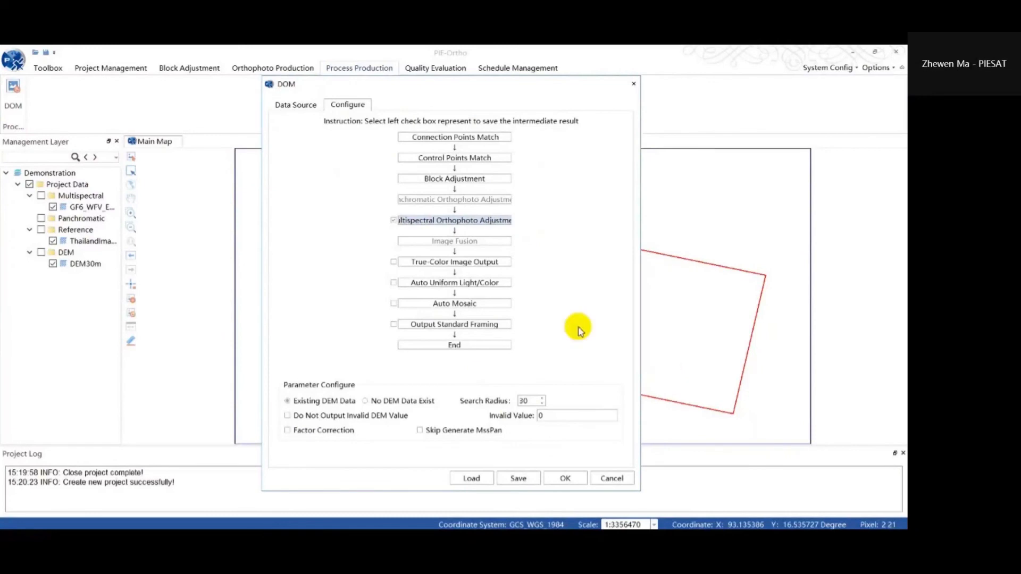
Check the true-color, uniform color and mosaic parameters, run the DOM workflow and close its window once processing ends
{"action": "left_click", "coordinate": [484, 262]}
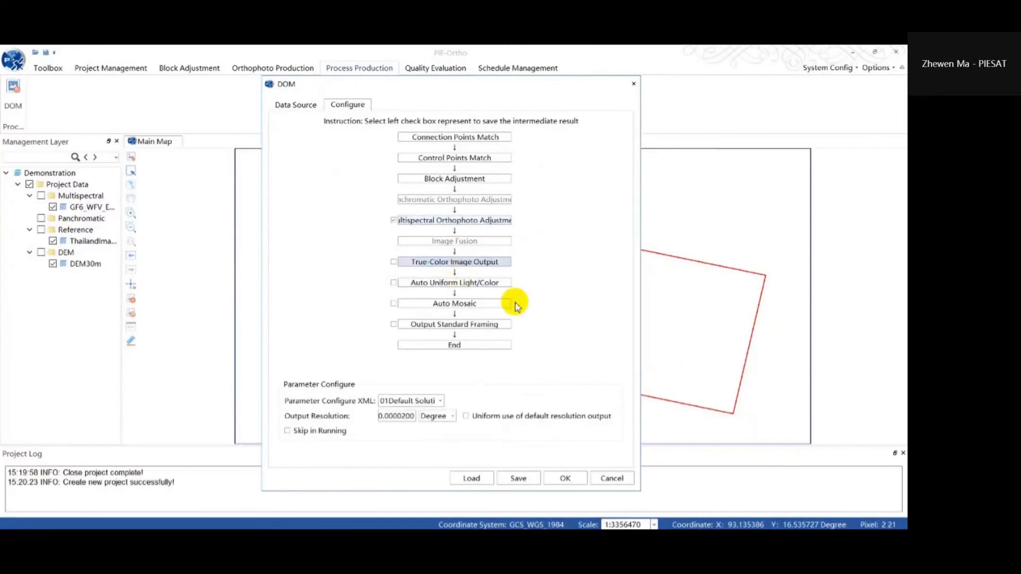
{"action": "left_click", "coordinate": [478, 283]}
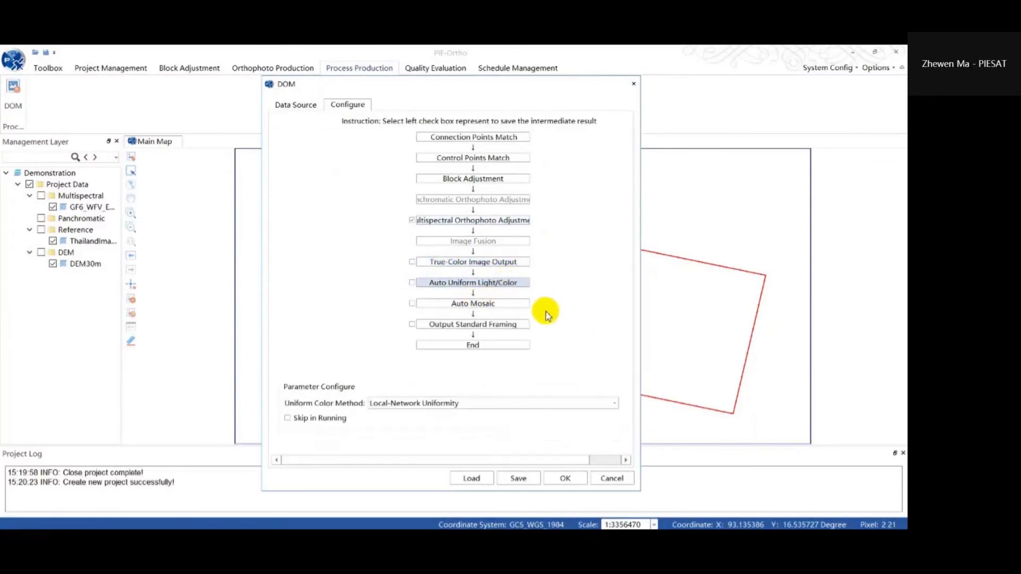
{"action": "left_click", "coordinate": [501, 306]}
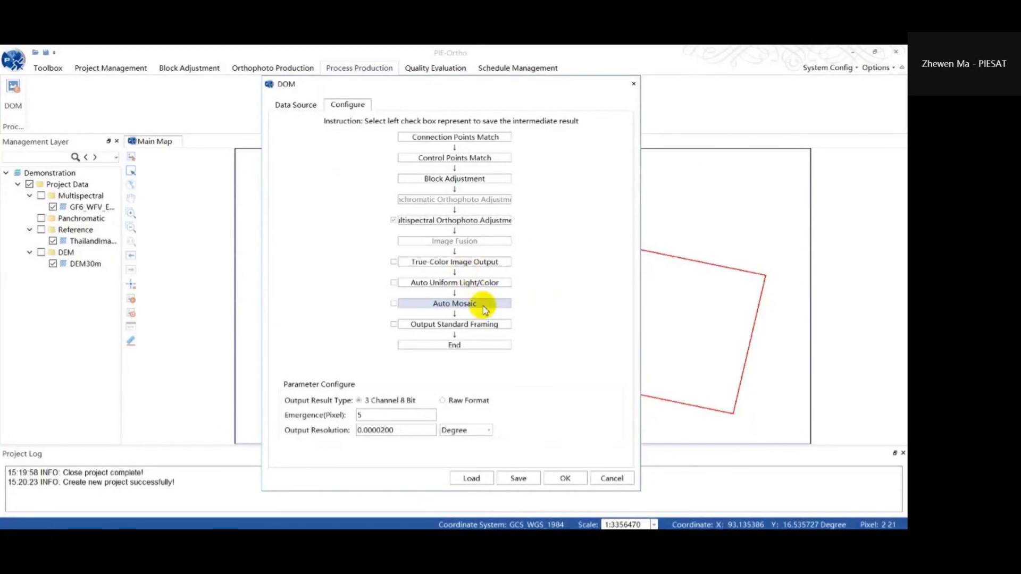
{"action": "left_click", "coordinate": [579, 481]}
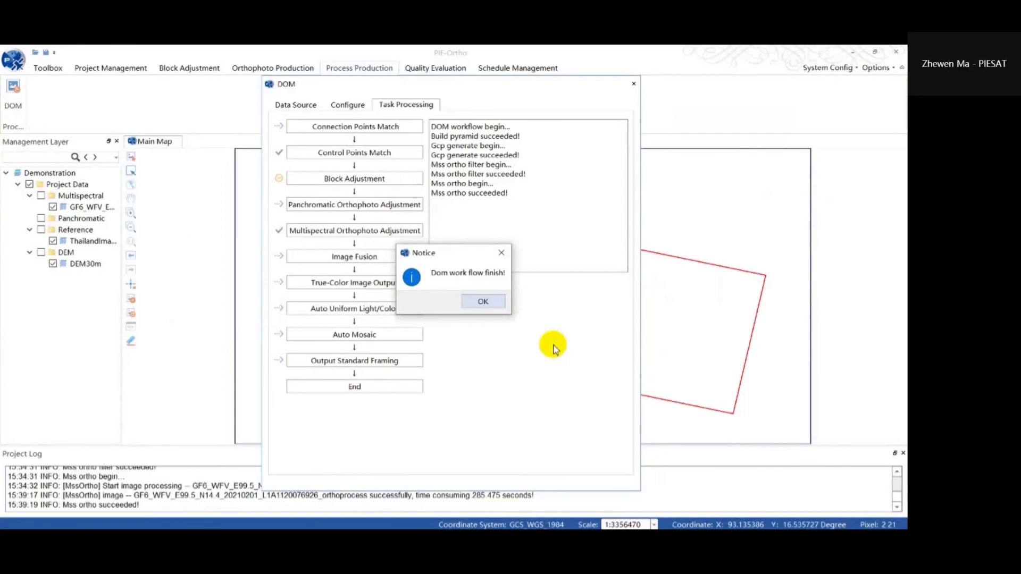
{"action": "left_click", "coordinate": [494, 303]}
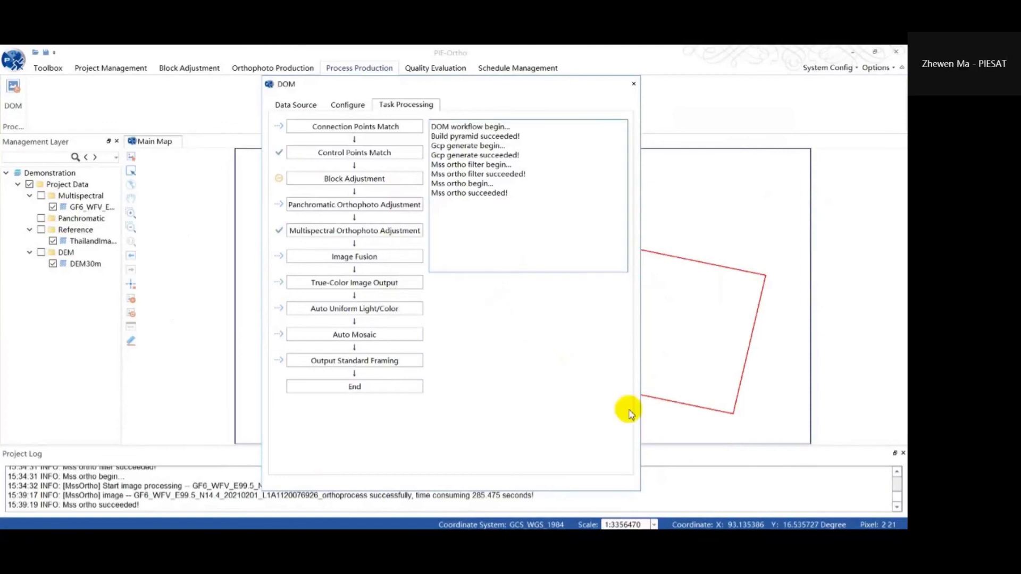
{"action": "left_click", "coordinate": [633, 86]}
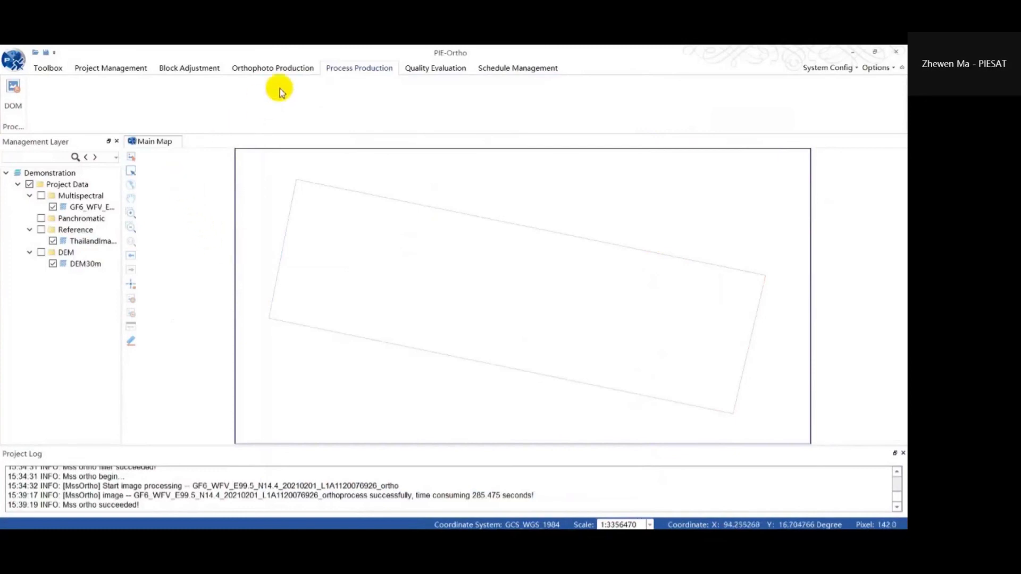
Load the GF6_WFV multispectral orthophoto into Accuracy Inspection with ThailandImage as reference image and DEM30m as reference DEM
{"action": "left_click", "coordinate": [426, 68]}
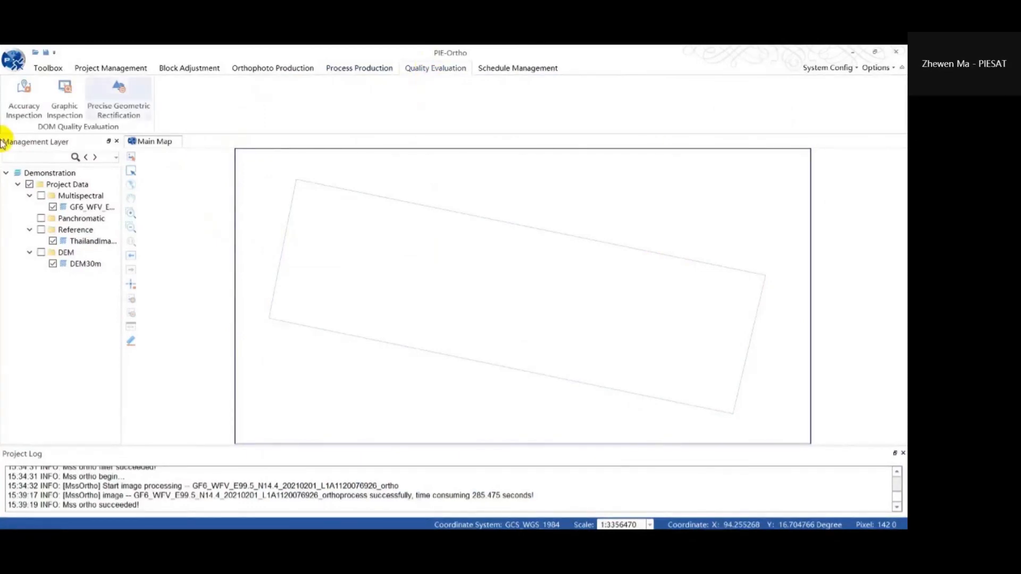
{"action": "left_click", "coordinate": [34, 106]}
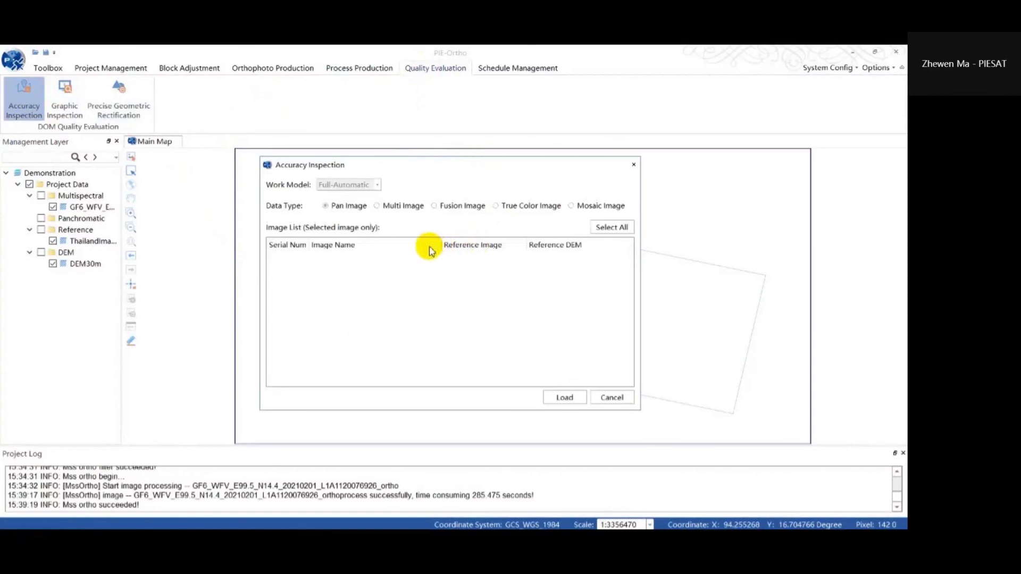
{"action": "left_click", "coordinate": [404, 207]}
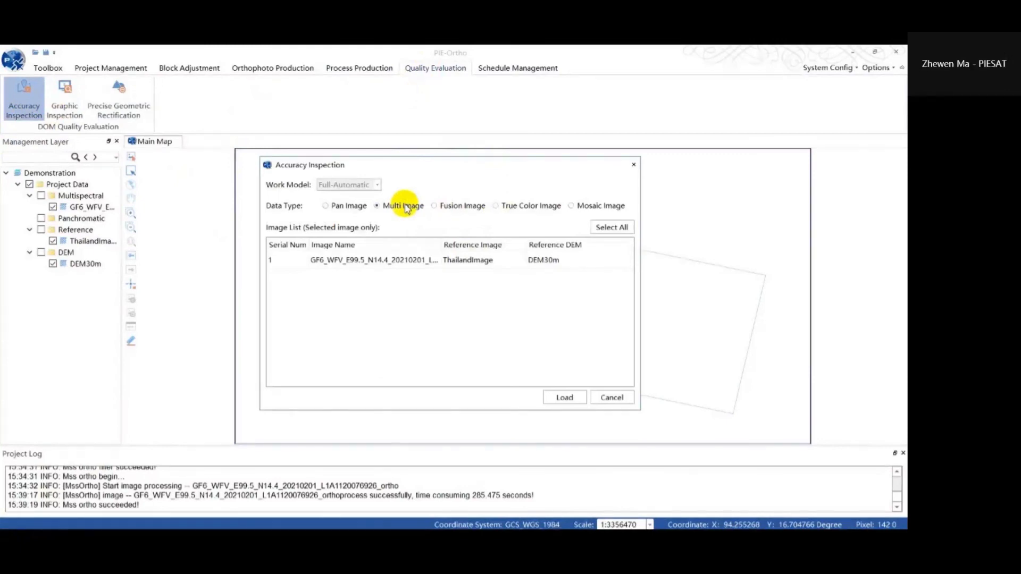
{"action": "left_click", "coordinate": [376, 184]}
{"action": "left_click", "coordinate": [558, 263]}
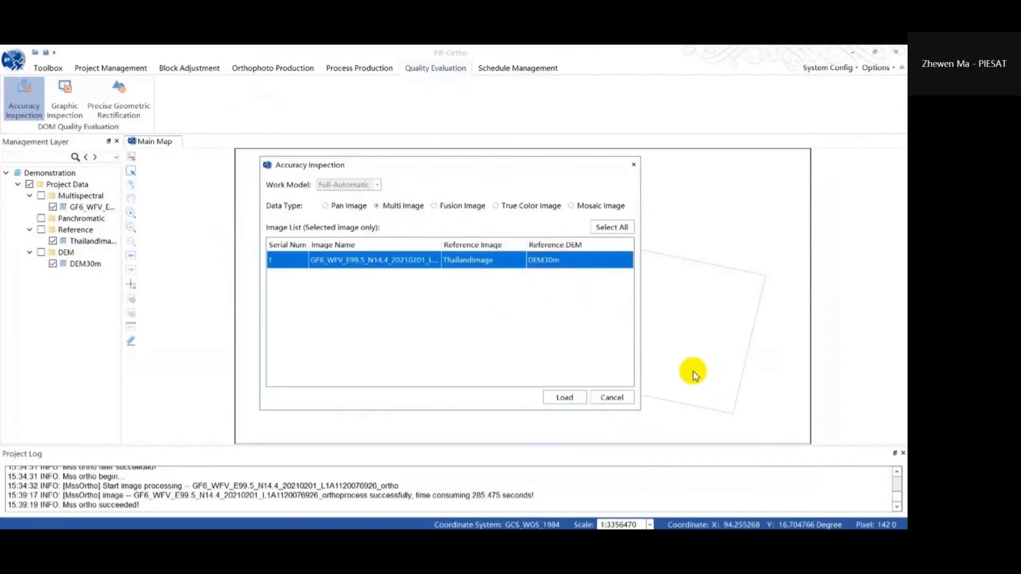
{"action": "left_click", "coordinate": [564, 397]}
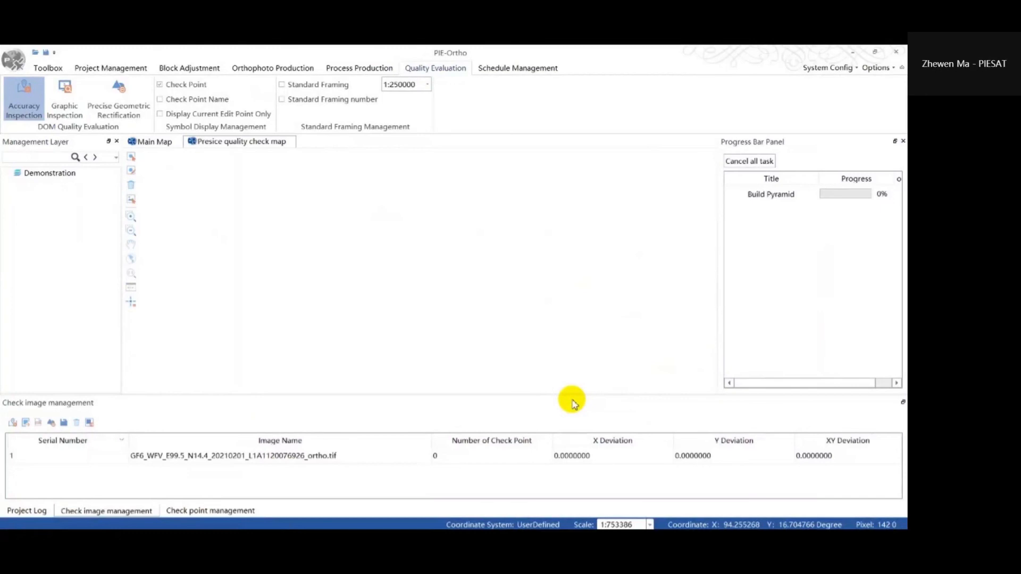
{"action": "left_click", "coordinate": [529, 457]}
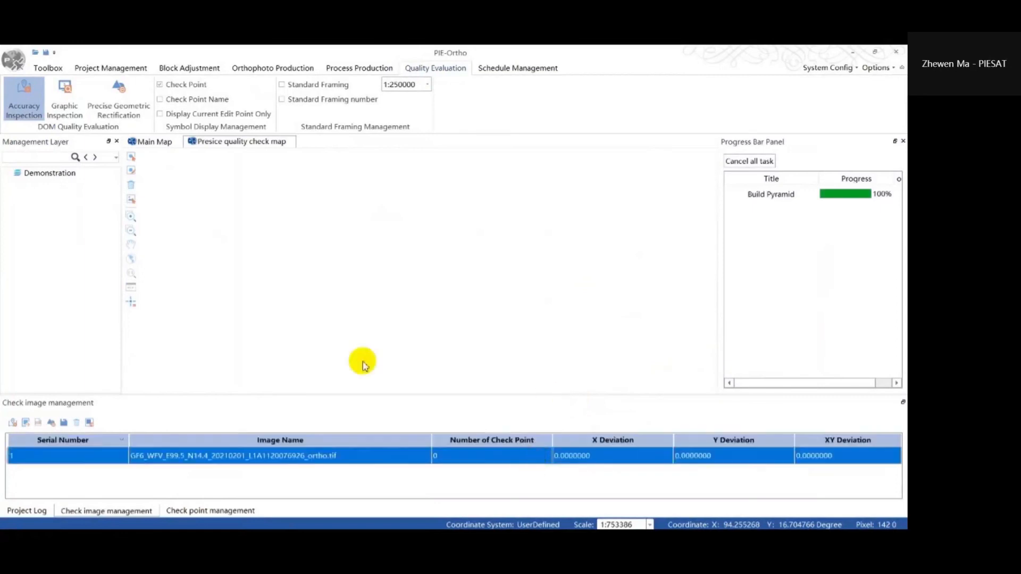
{"action": "left_click", "coordinate": [62, 175]}
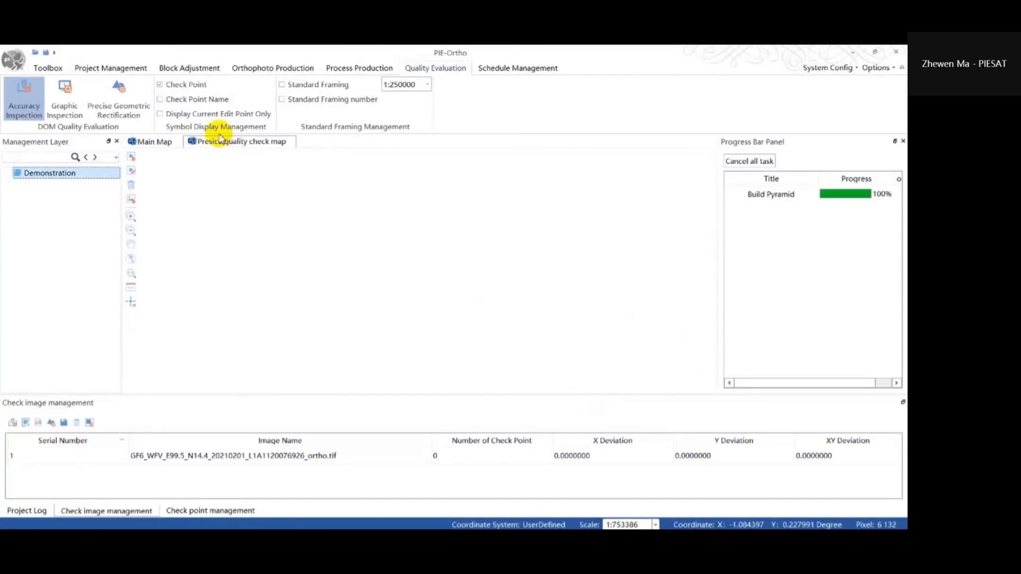
{"action": "left_click", "coordinate": [775, 196]}
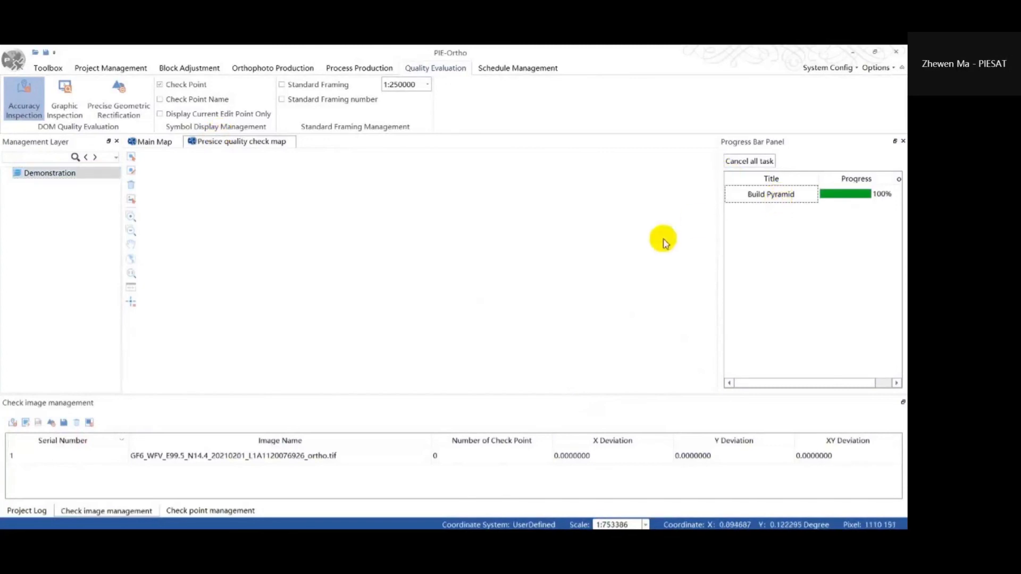
Generate check points for the GF6_WFV orthophoto with Common texture quality, Common geometric evenness and a preset seed amount of 1000
{"action": "left_click", "coordinate": [33, 510]}
{"action": "left_click", "coordinate": [139, 511]}
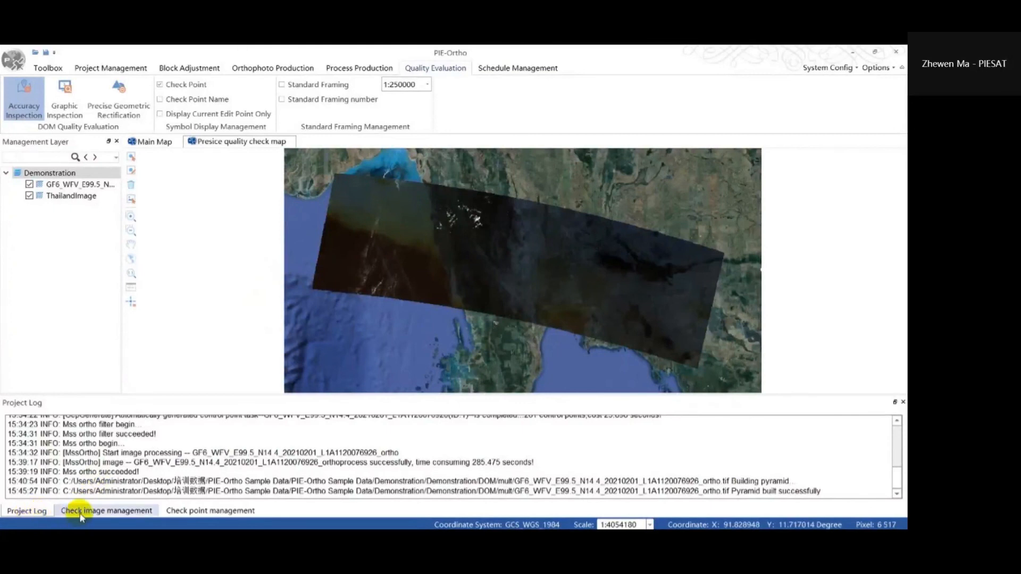
{"action": "left_click", "coordinate": [121, 512]}
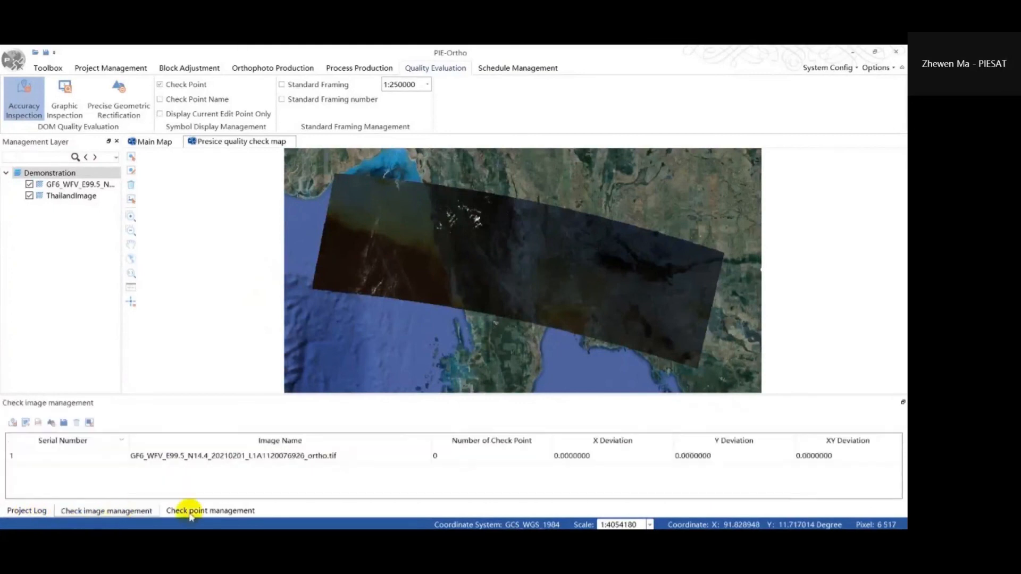
{"action": "left_click", "coordinate": [13, 424]}
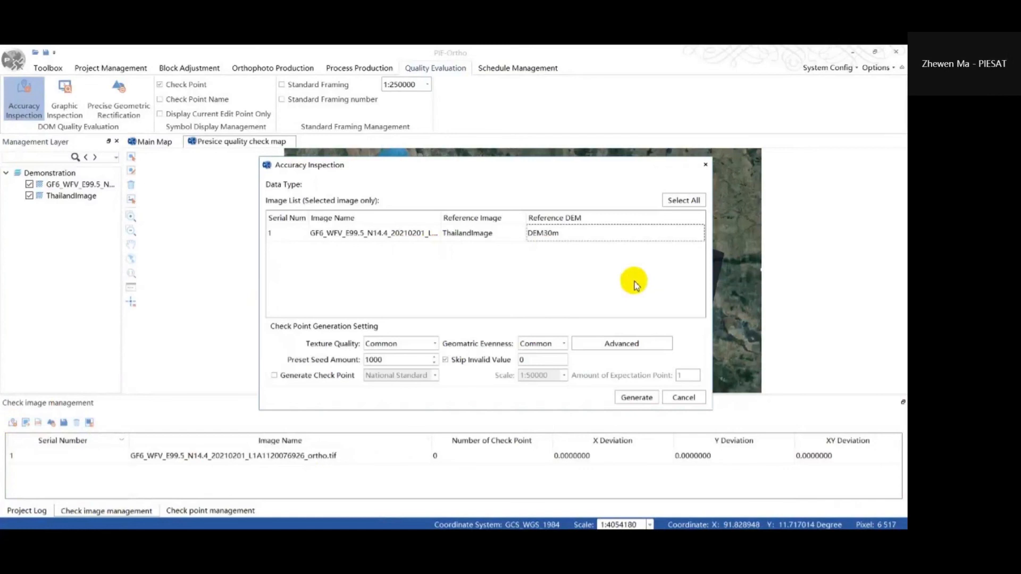
{"action": "left_click", "coordinate": [507, 238]}
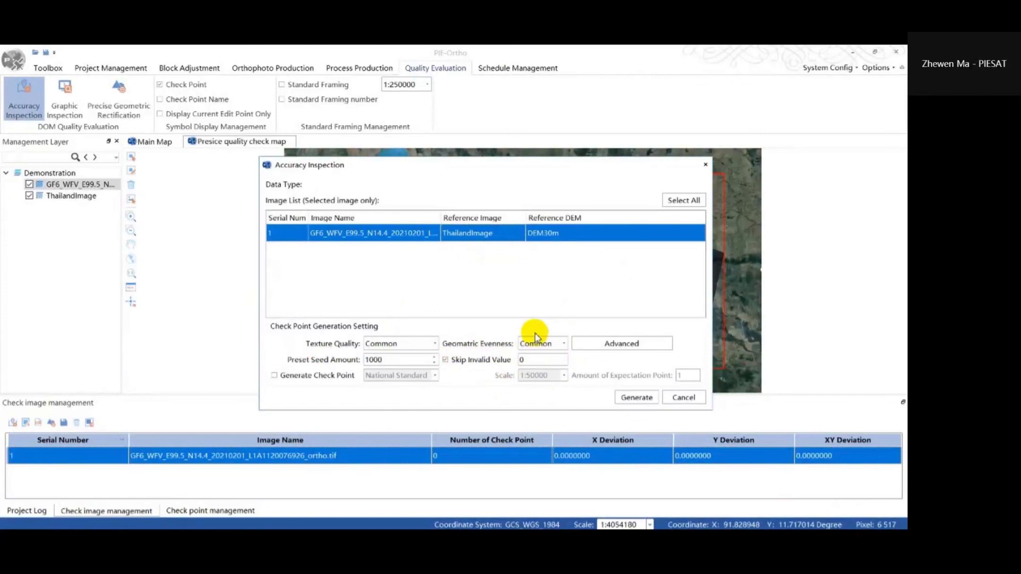
{"action": "left_click", "coordinate": [435, 345]}
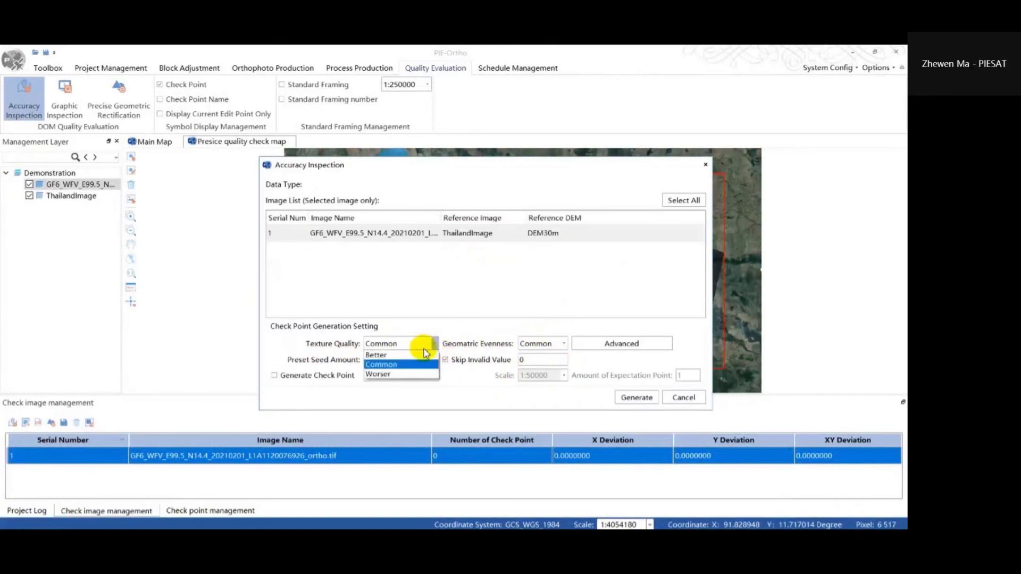
{"action": "left_click", "coordinate": [469, 327]}
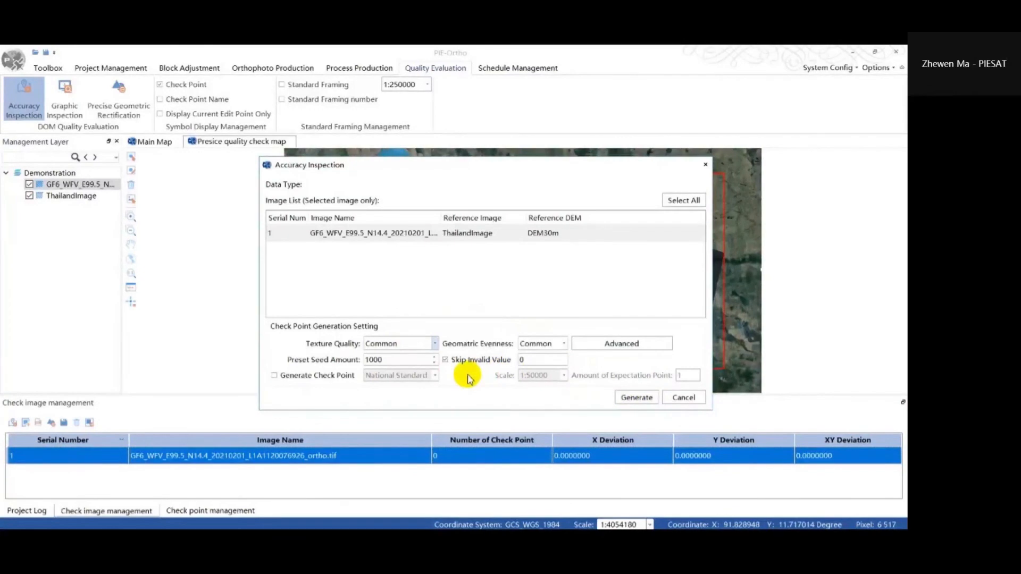
{"action": "left_click", "coordinate": [635, 398]}
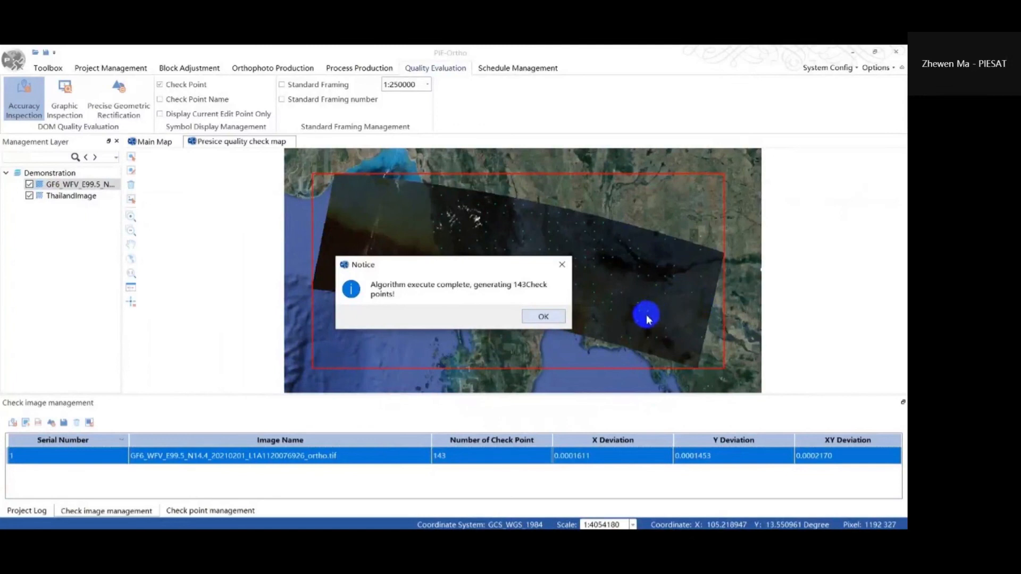
{"action": "left_click", "coordinate": [551, 316]}
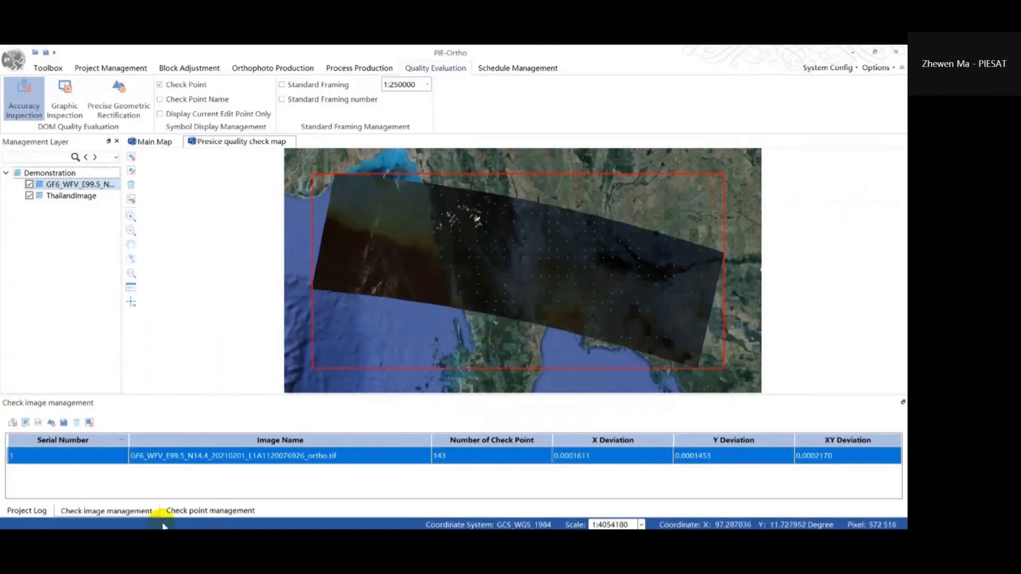
Review the coordinates and the X, Y and XY deviations of the generated check points through the whole list
{"action": "left_click", "coordinate": [201, 511]}
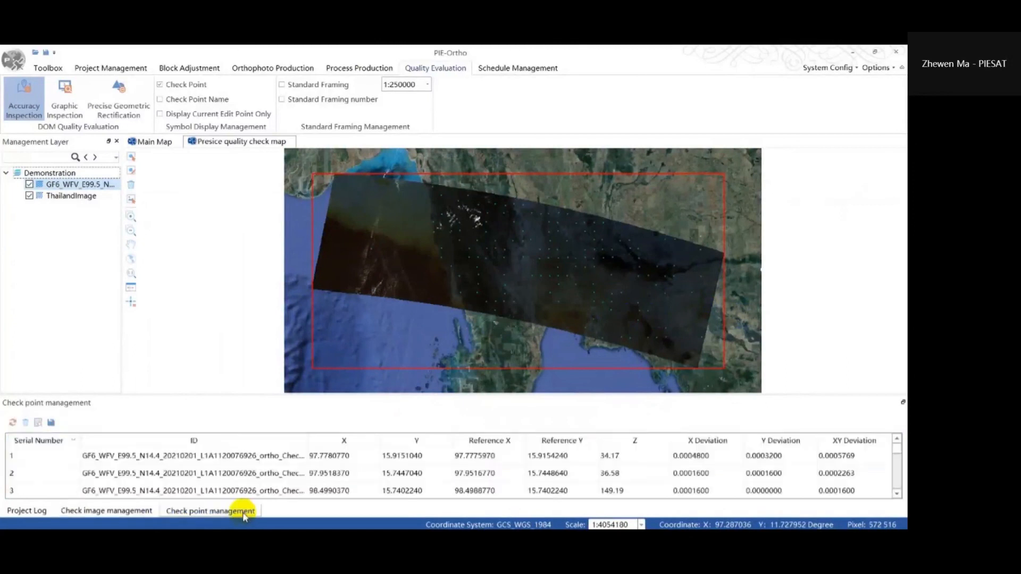
{"action": "left_click_drag", "start_coordinate": [482, 396], "coordinate": [494, 243]}
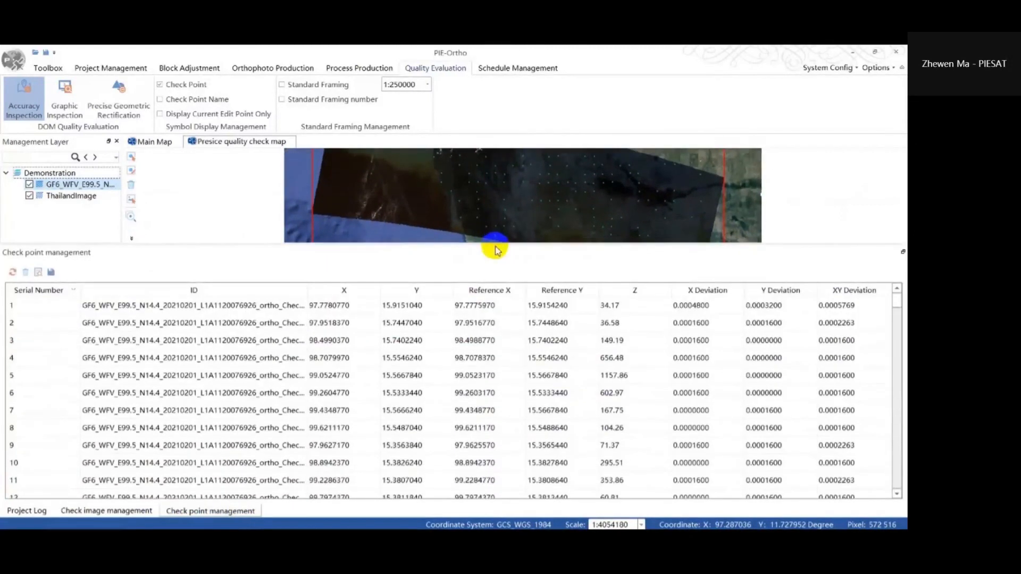
{"action": "scroll", "coordinate": [274, 367], "scroll_direction": "down", "scroll_amount": 5}
{"action": "scroll", "coordinate": [274, 374], "scroll_direction": "down", "scroll_amount": 20}
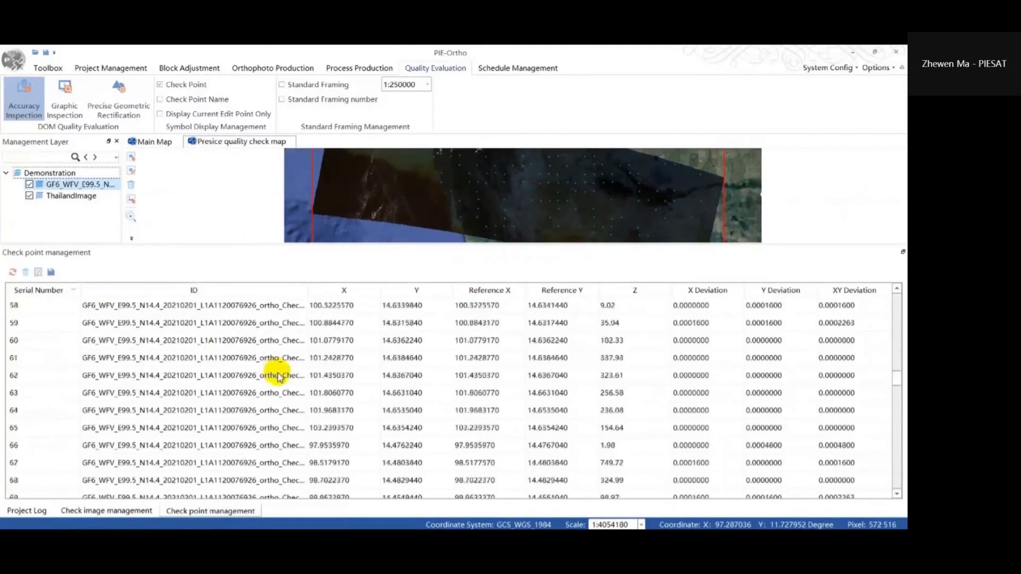
{"action": "scroll", "coordinate": [287, 380], "scroll_direction": "up", "scroll_amount": 14}
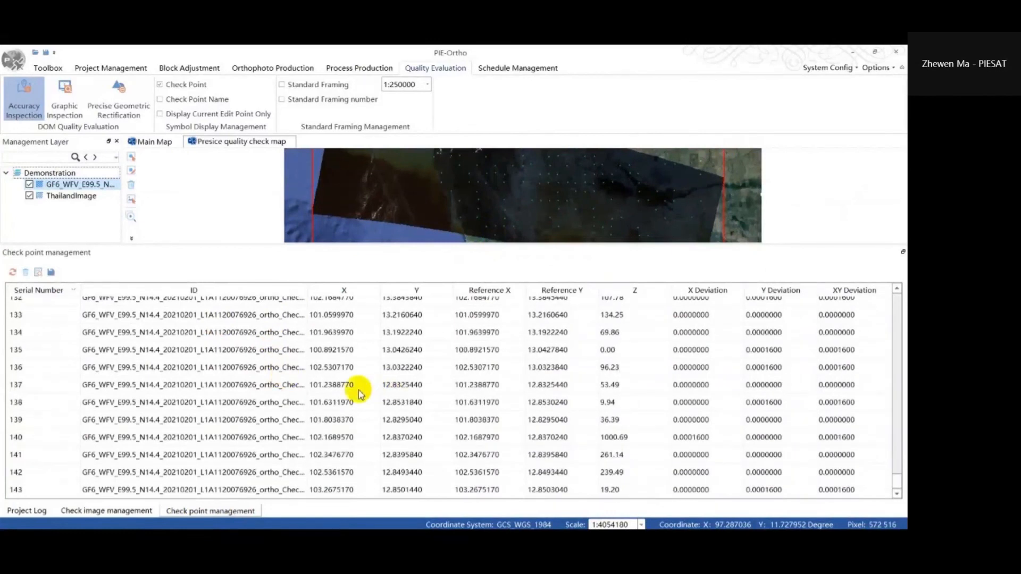
{"action": "scroll", "coordinate": [292, 396], "scroll_direction": "up", "scroll_amount": 20}
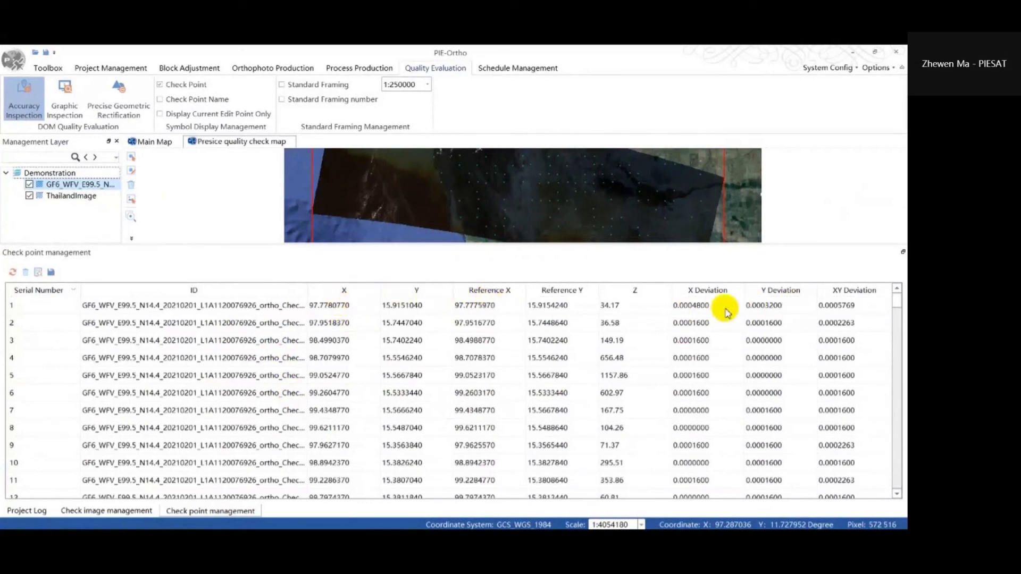
{"action": "left_click_drag", "start_coordinate": [605, 245], "coordinate": [627, 355]}
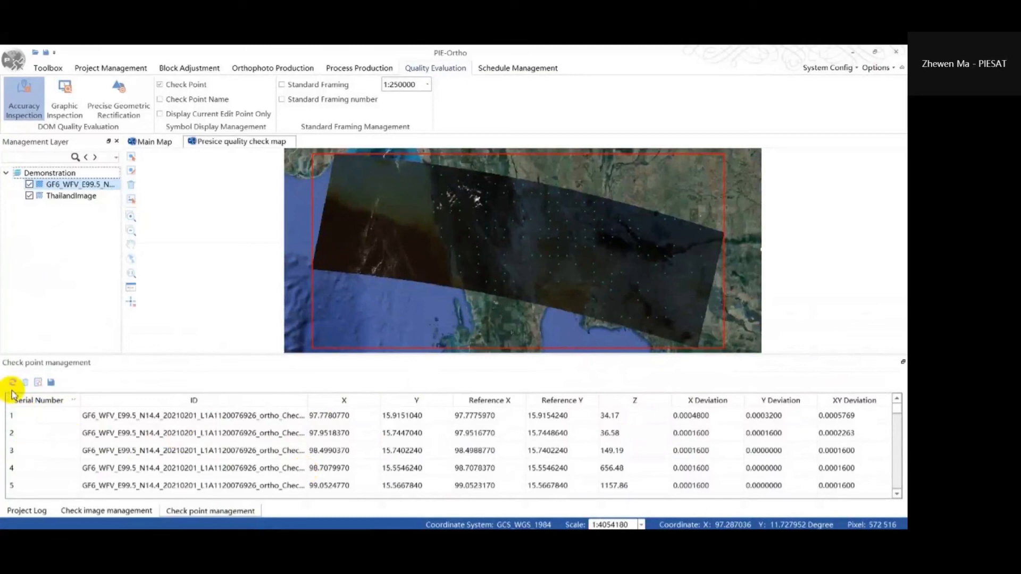
Batch-select the check points whose XY deviation is more than 1.0 and dismiss the resulting notices
{"action": "left_click", "coordinate": [38, 383]}
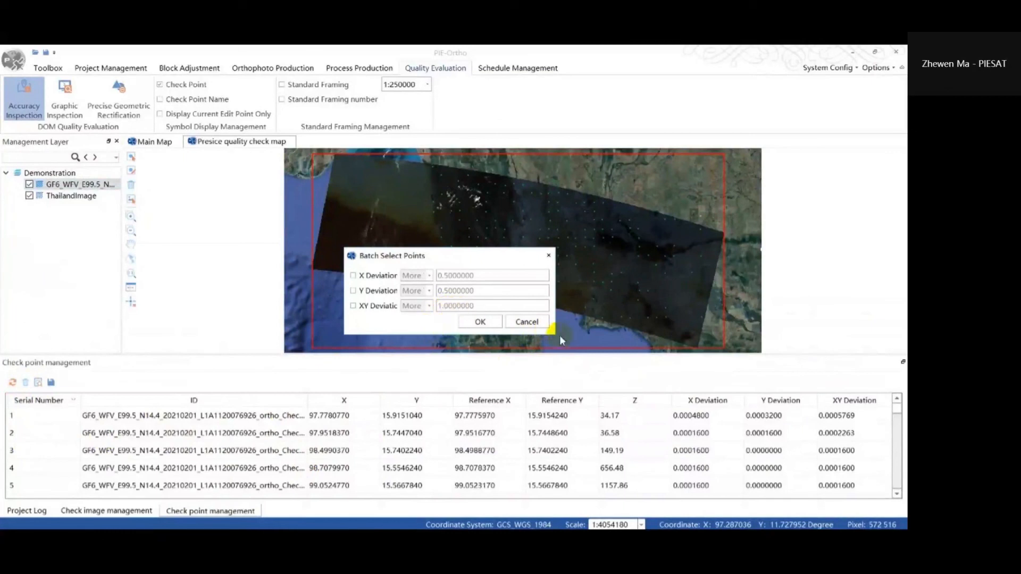
{"action": "left_click_drag", "start_coordinate": [562, 337], "coordinate": [557, 339]}
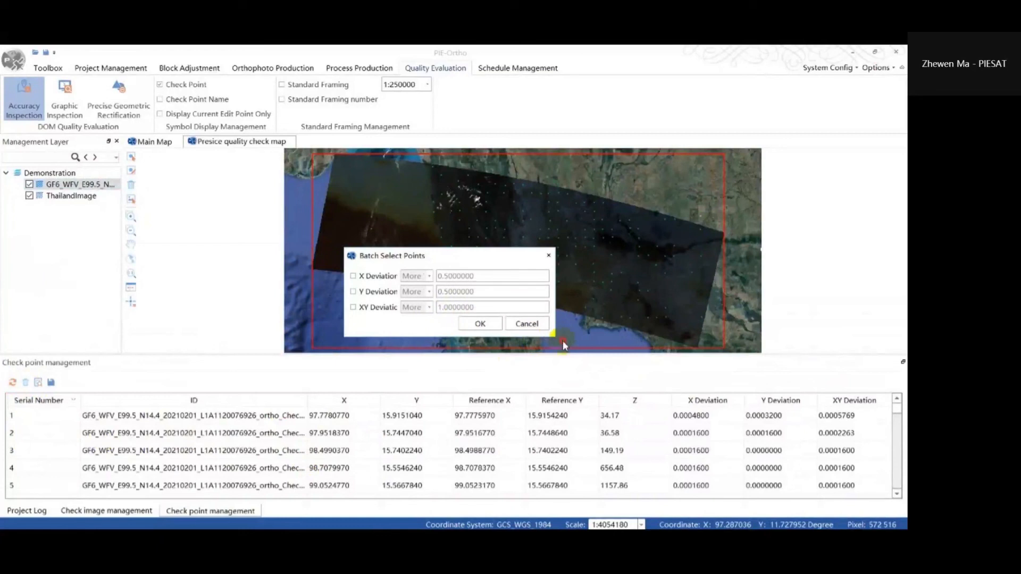
{"action": "left_click", "coordinate": [378, 313]}
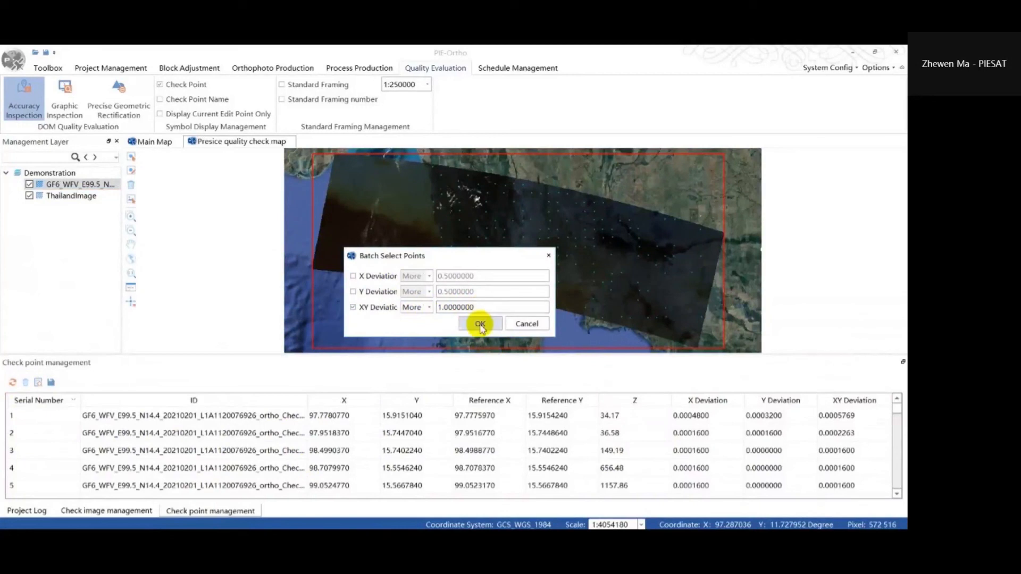
{"action": "left_click", "coordinate": [480, 324]}
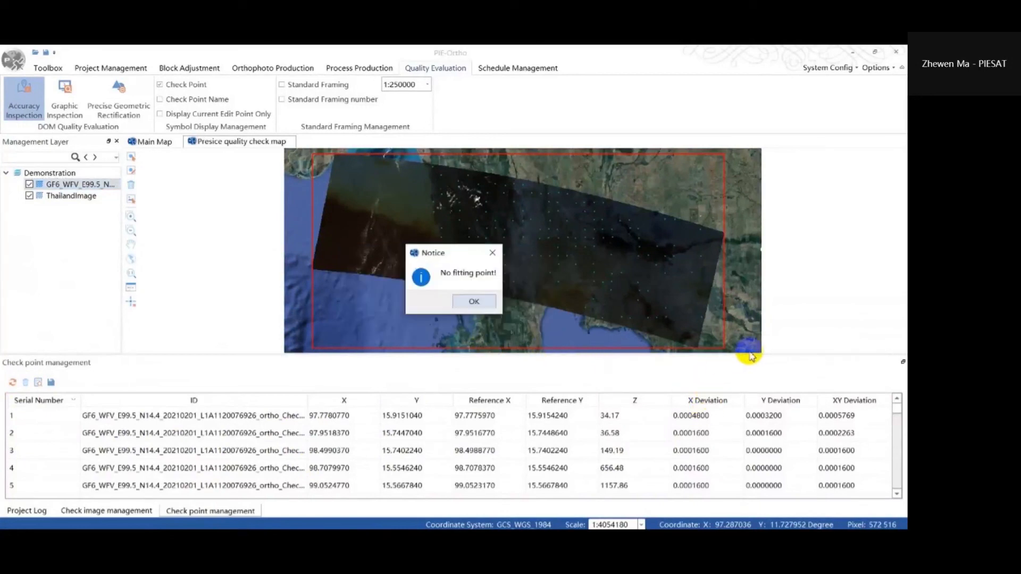
{"action": "left_click", "coordinate": [474, 301]}
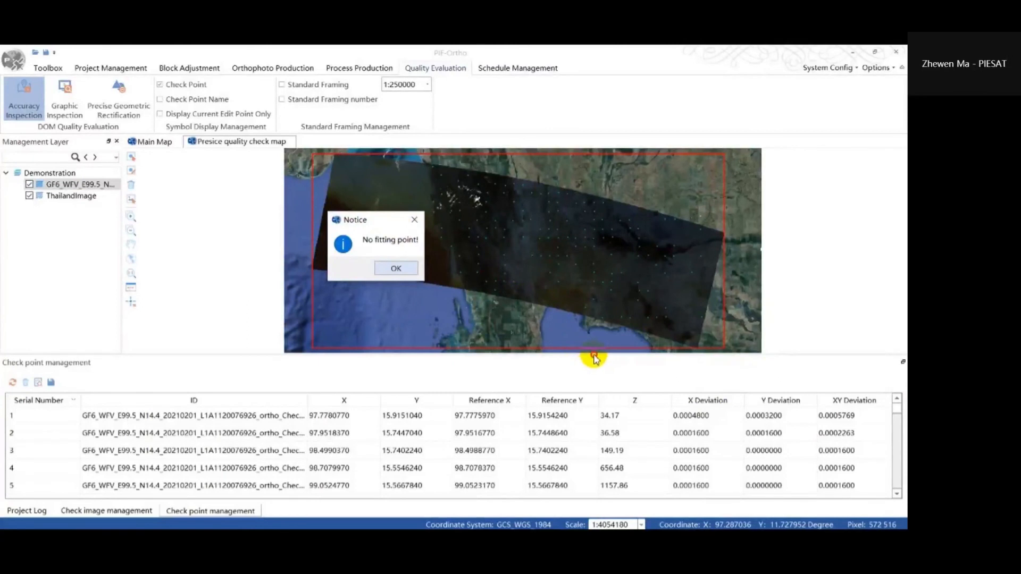
{"action": "left_click", "coordinate": [396, 268]}
{"action": "left_click_drag", "start_coordinate": [725, 355], "coordinate": [709, 275]}
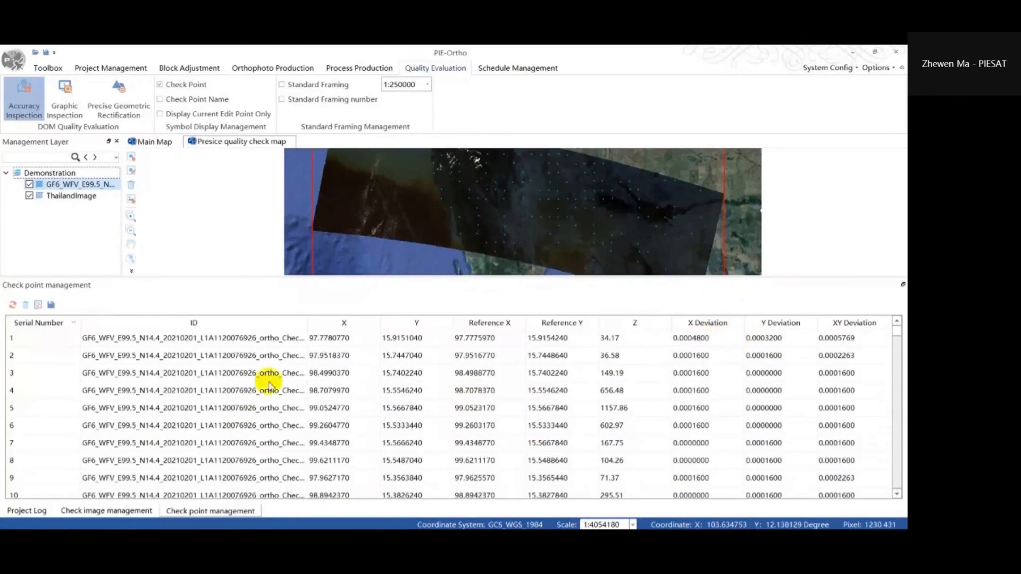
{"action": "left_click", "coordinate": [588, 223]}
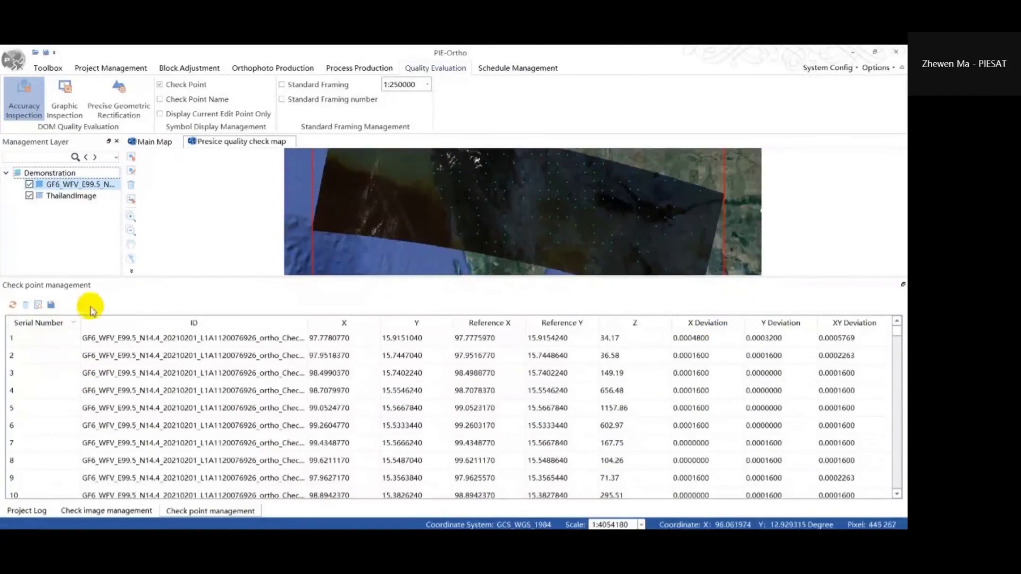
{"action": "left_click", "coordinate": [38, 306]}
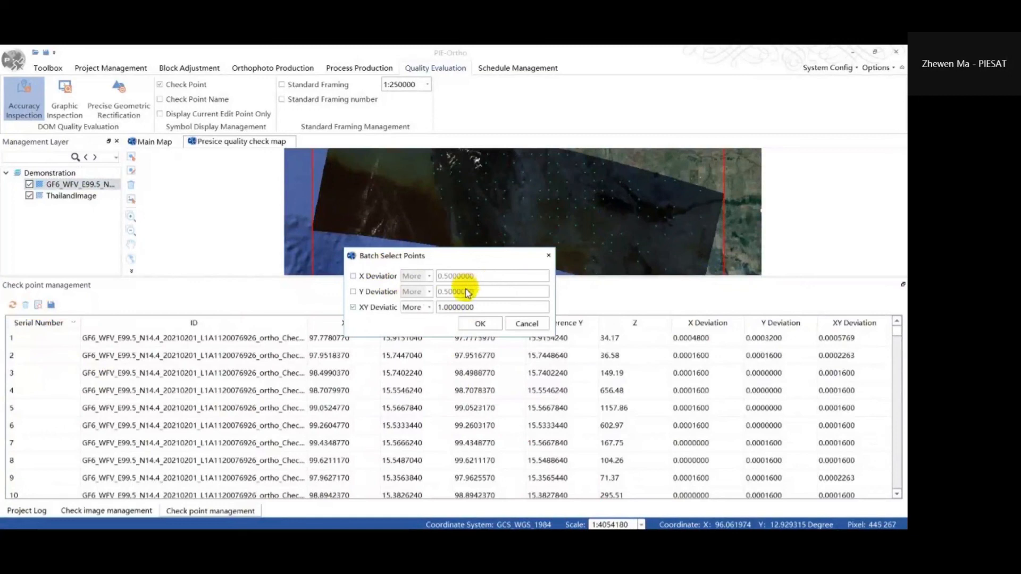
{"action": "left_click", "coordinate": [525, 329]}
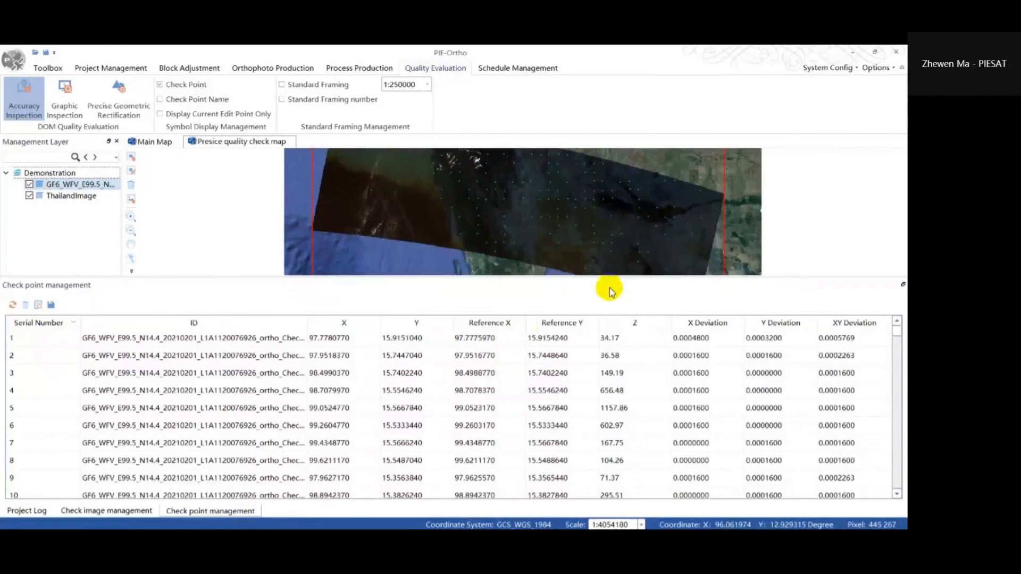
{"action": "left_click_drag", "start_coordinate": [614, 278], "coordinate": [647, 352]}
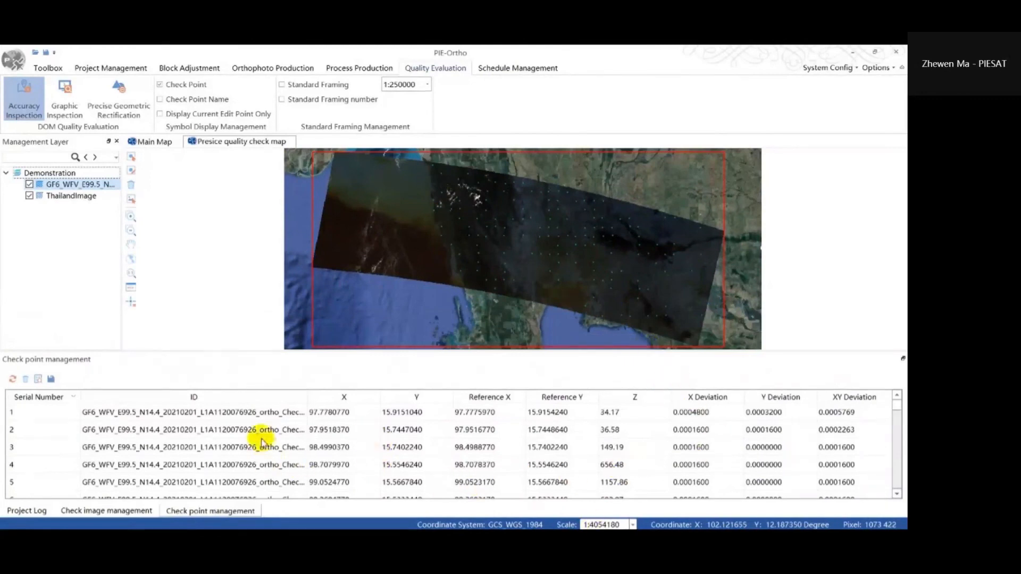
Locate check point 2 on the map, then select check points 3, 4 and 6 there to view their records
{"action": "left_click", "coordinate": [387, 430]}
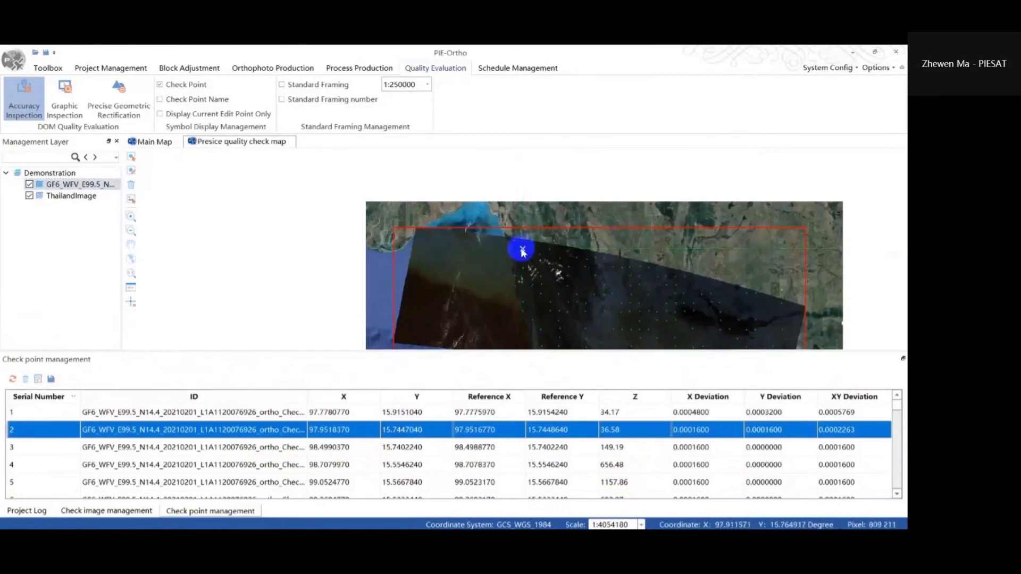
{"action": "scroll", "coordinate": [523, 251], "scroll_direction": "up", "scroll_amount": 3}
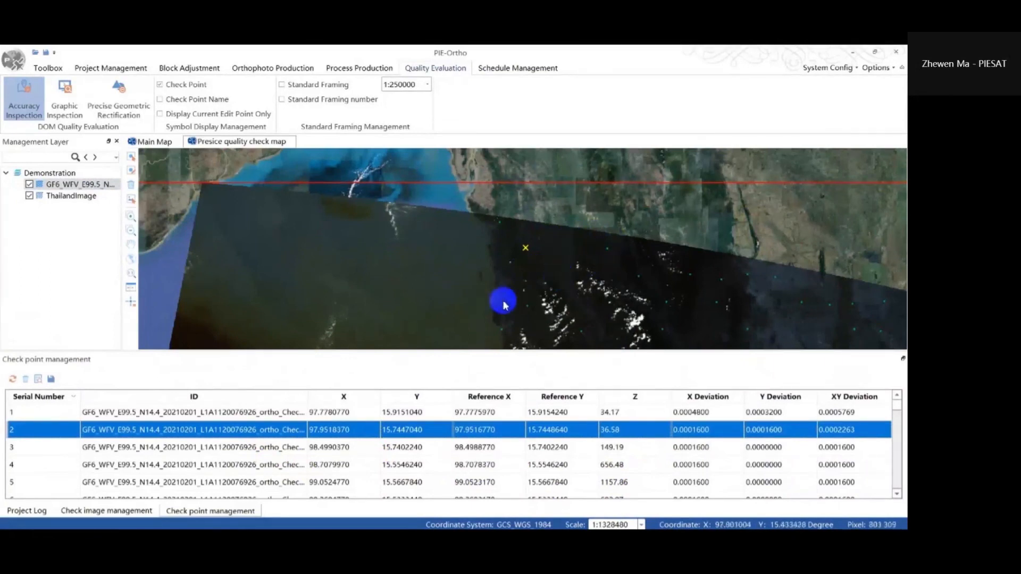
{"action": "left_click", "coordinate": [130, 159]}
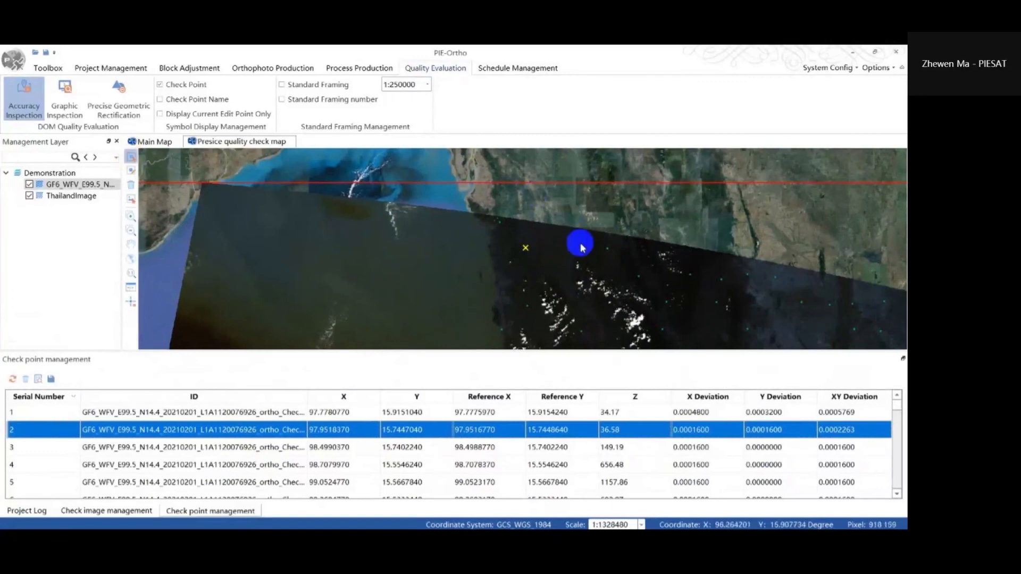
{"action": "left_click", "coordinate": [608, 250]}
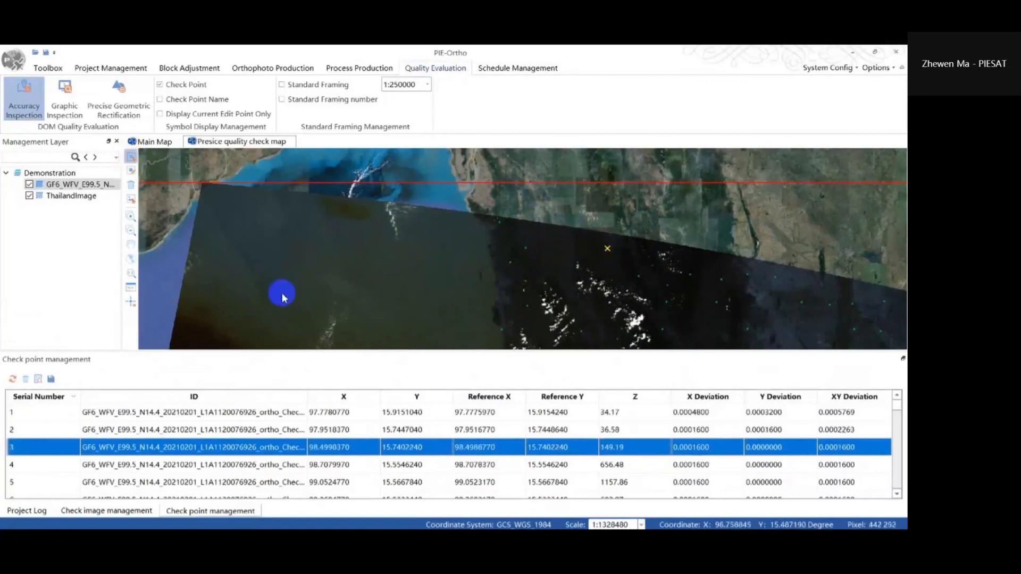
{"action": "left_click", "coordinate": [638, 277]}
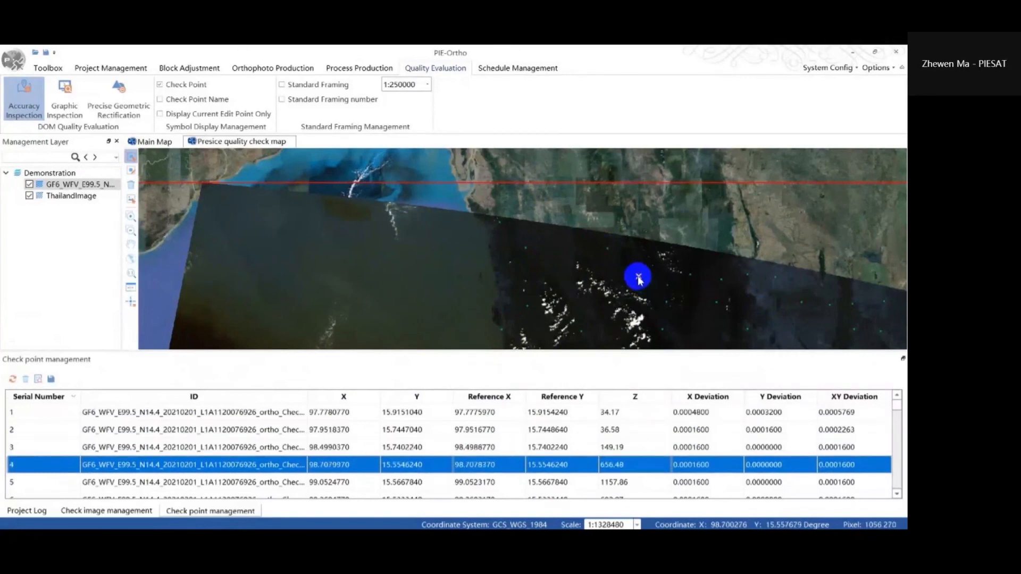
{"action": "left_click", "coordinate": [721, 280]}
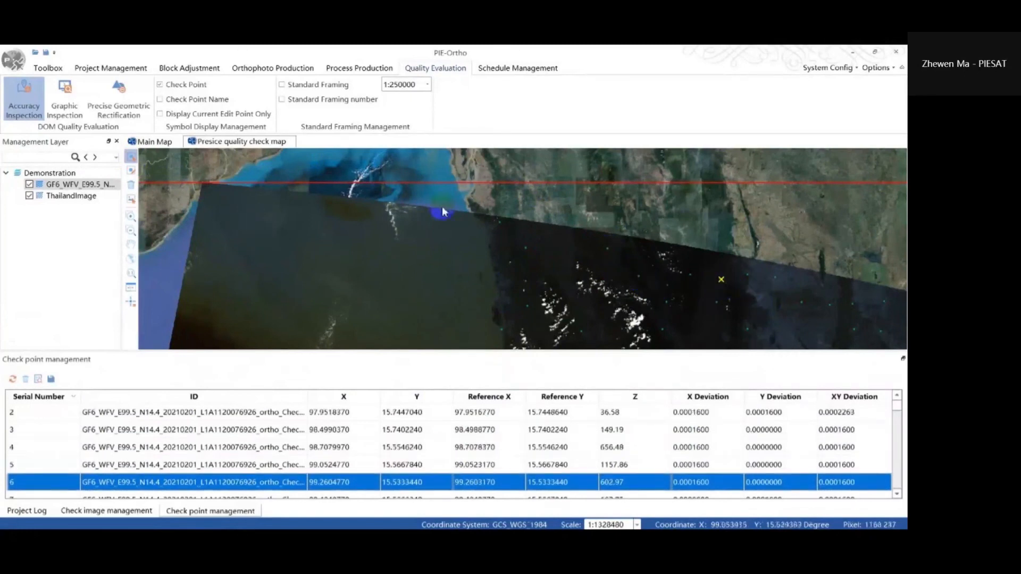
Open check point 3 in the point measurement view and try repositioning its mark on the GF6_WFV orthophoto
{"action": "left_click", "coordinate": [131, 171]}
{"action": "left_click", "coordinate": [608, 247]}
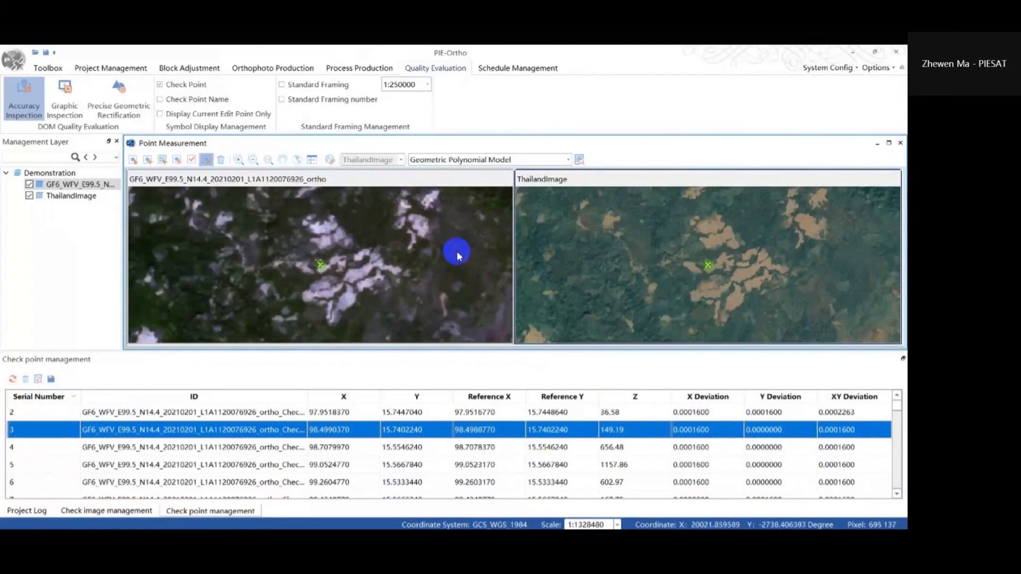
{"action": "left_click", "coordinate": [329, 268]}
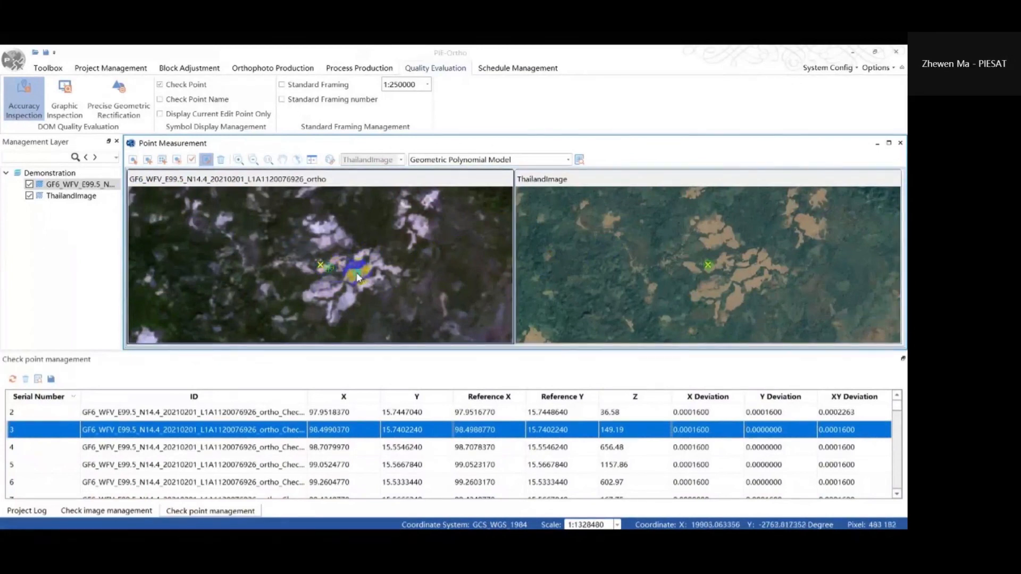
{"action": "left_click", "coordinate": [321, 261]}
{"action": "left_click", "coordinate": [317, 271]}
{"action": "scroll", "coordinate": [341, 260], "scroll_direction": "up", "scroll_amount": 5}
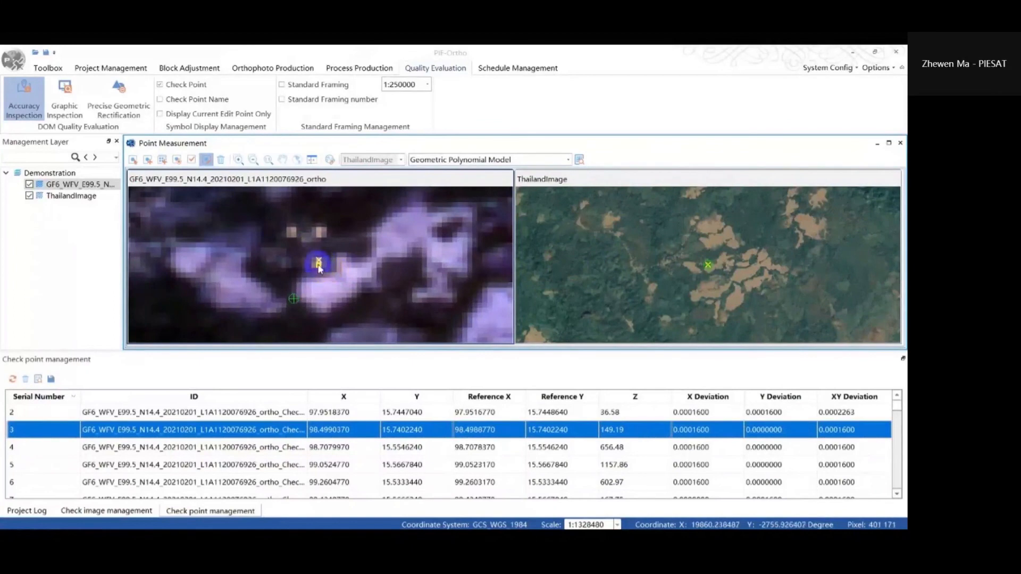
Compare the location of check point 3 between the GF6_WFV orthophoto and ThailandImage, then close the point measurement view
{"action": "left_click", "coordinate": [319, 264]}
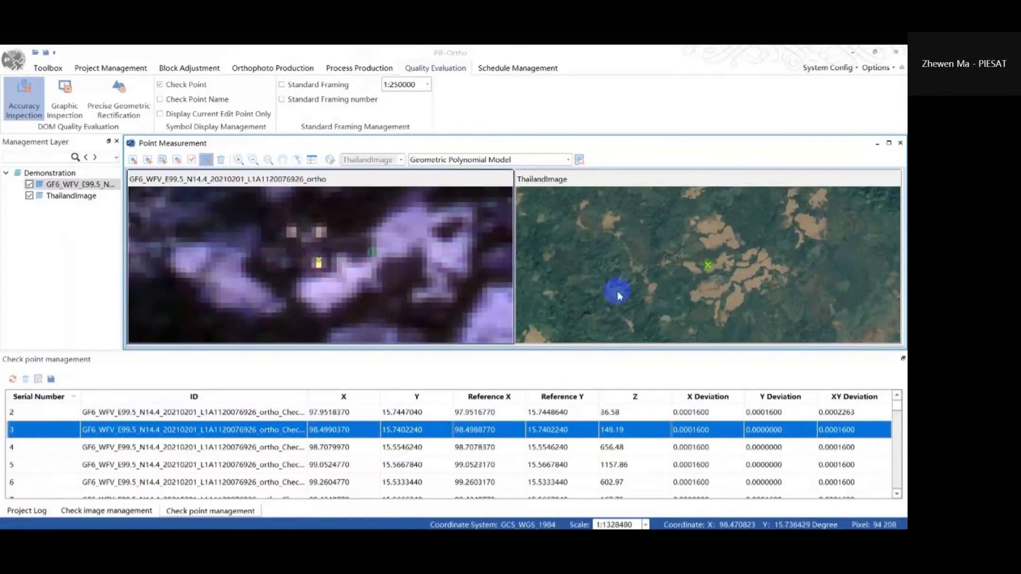
{"action": "scroll", "coordinate": [738, 262], "scroll_direction": "up", "scroll_amount": 5}
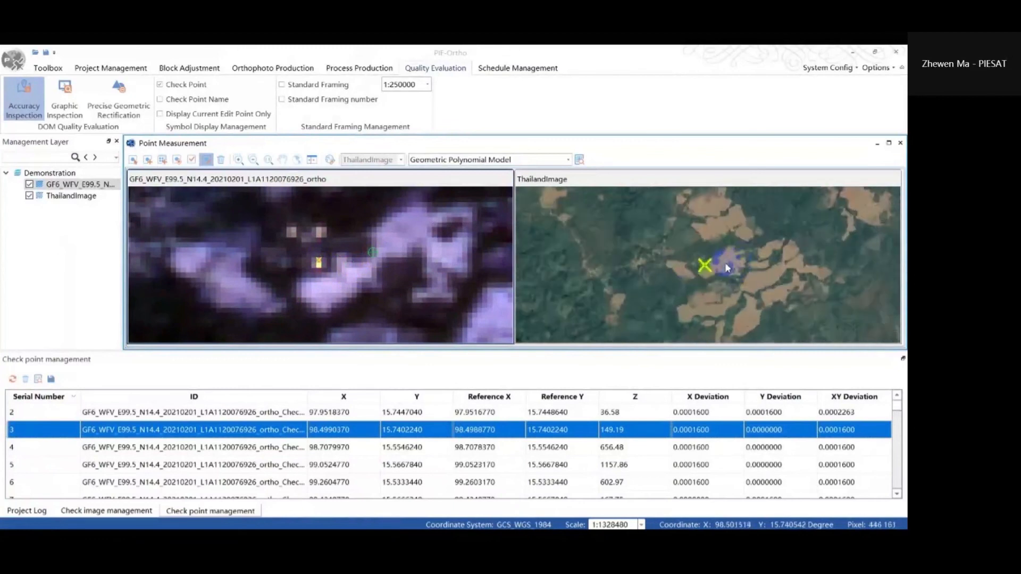
{"action": "scroll", "coordinate": [663, 274], "scroll_direction": "down", "scroll_amount": 5}
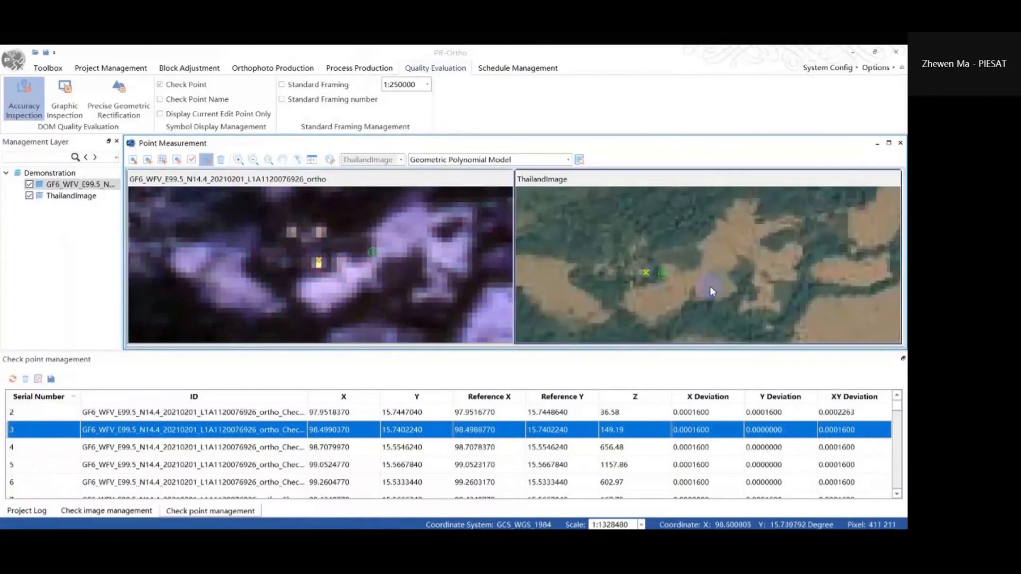
{"action": "left_click", "coordinate": [661, 263]}
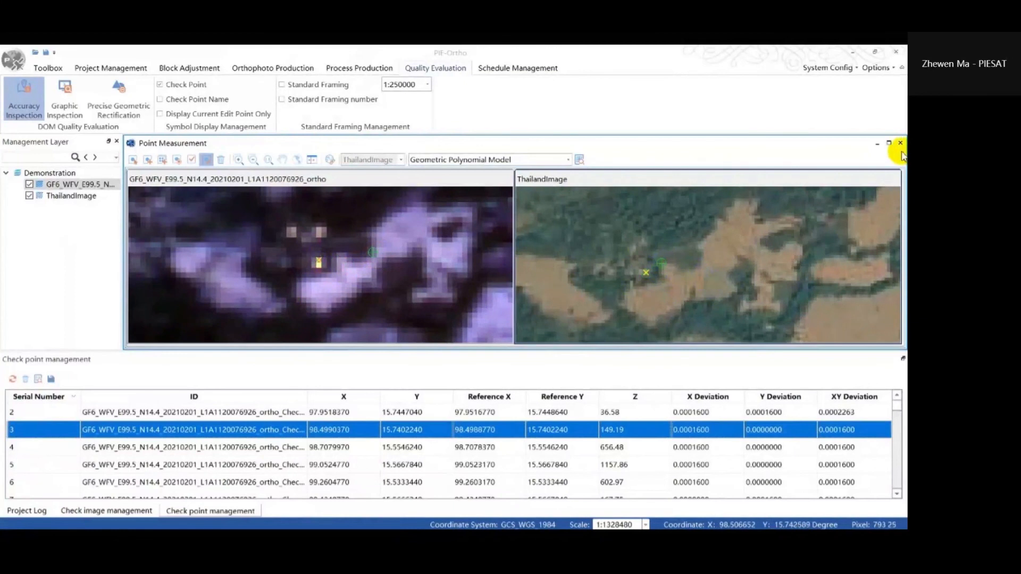
{"action": "left_click", "coordinate": [319, 261]}
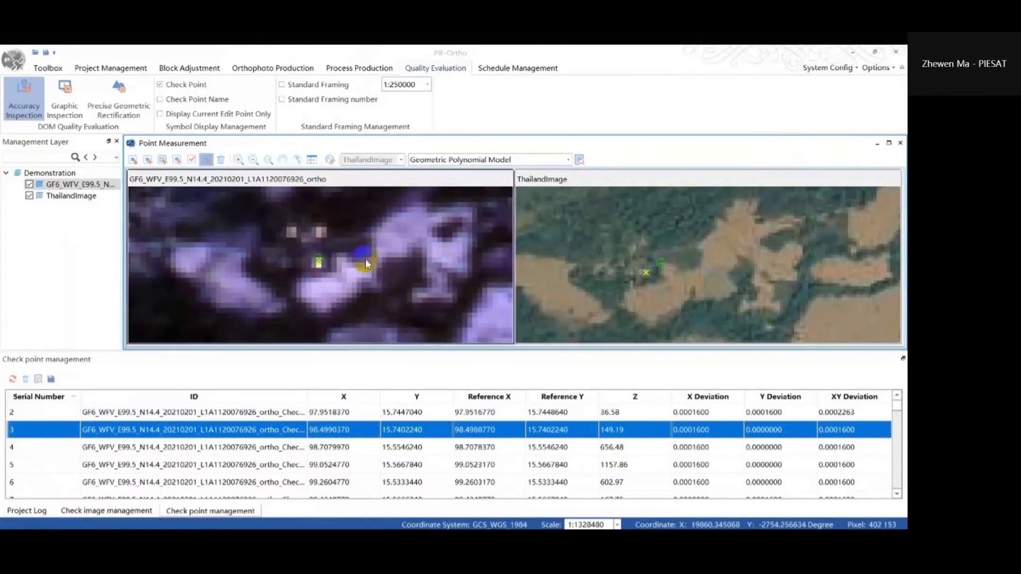
{"action": "left_click", "coordinate": [899, 143]}
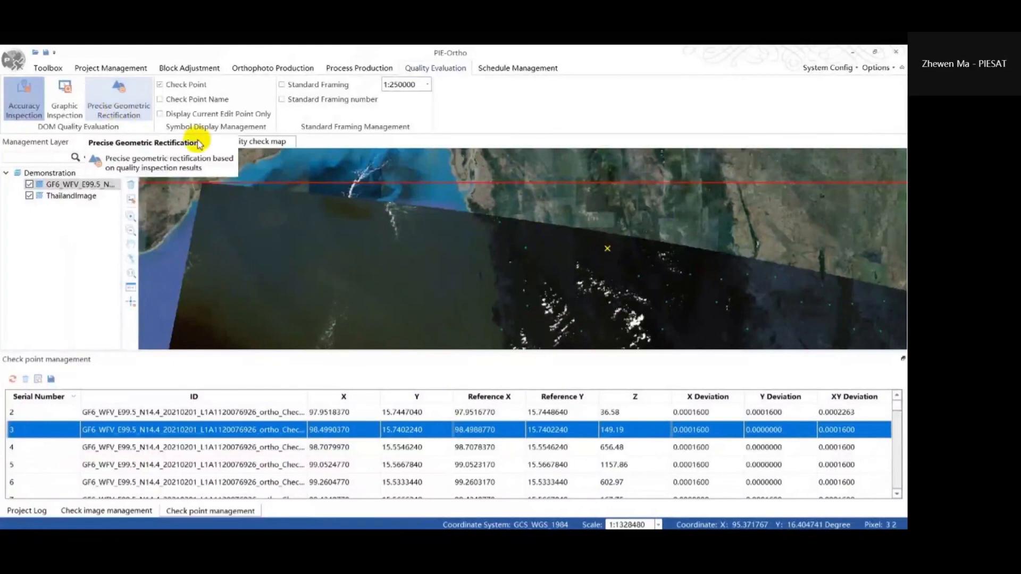
Set up Precise Geometric Rectification with the Multi Image data type and the GF6_WFV image as input
{"action": "left_click", "coordinate": [122, 99]}
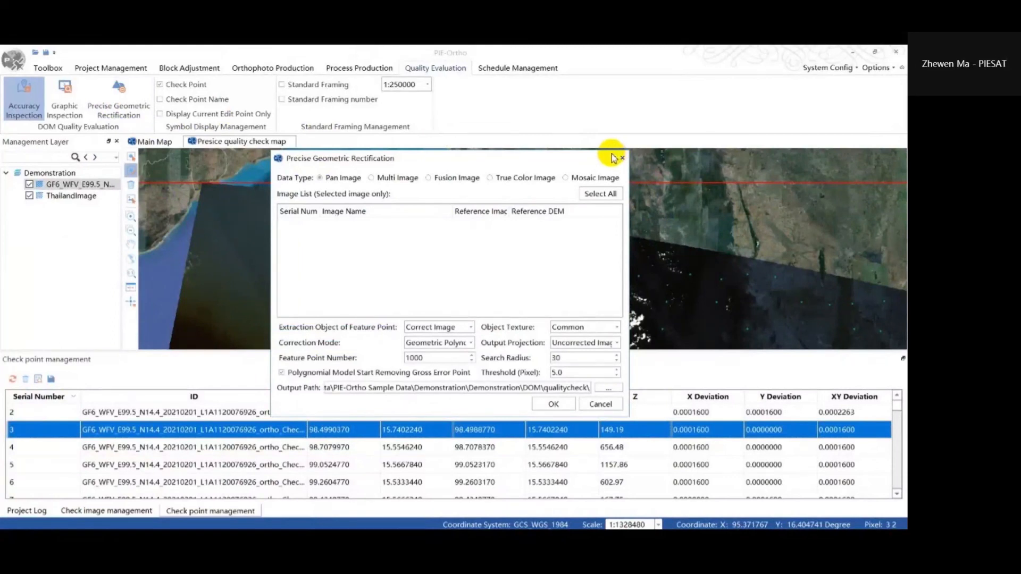
{"action": "left_click", "coordinate": [403, 181]}
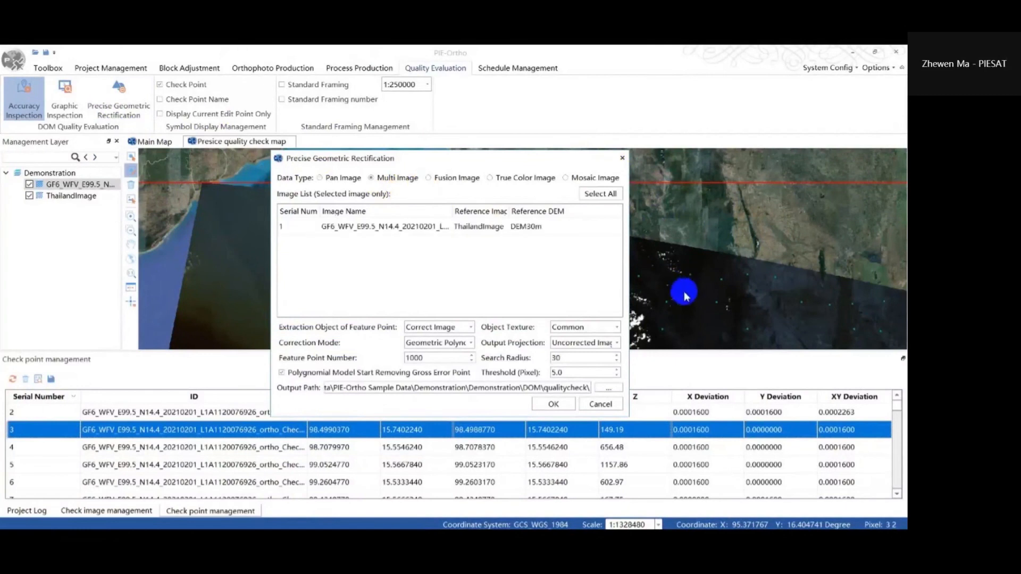
{"action": "left_click", "coordinate": [571, 229]}
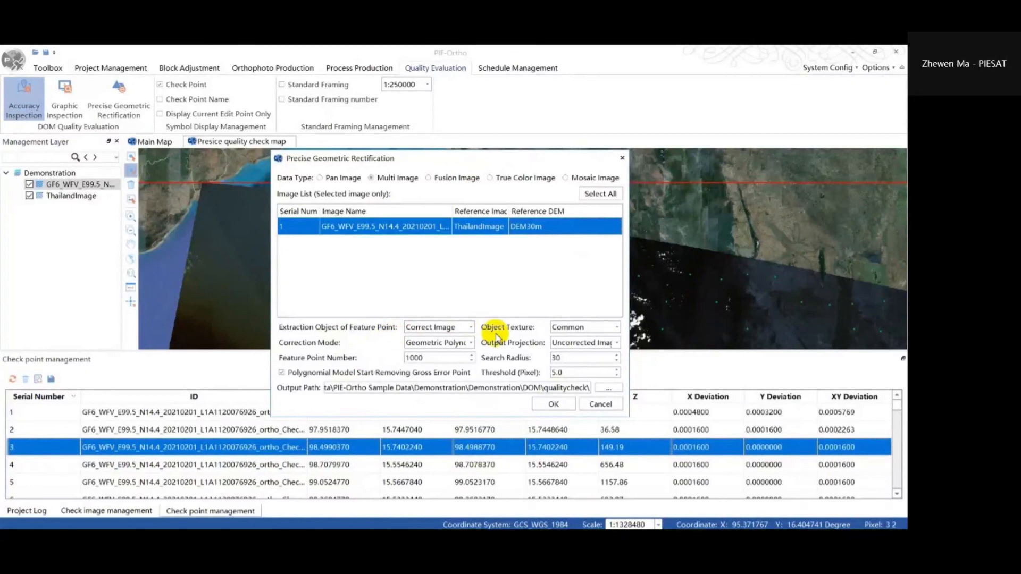
Keep the geometric polynomial correction mode and the Uncorrected Image output projection, run the rectification and dismiss the completion notice
{"action": "left_click", "coordinate": [470, 343]}
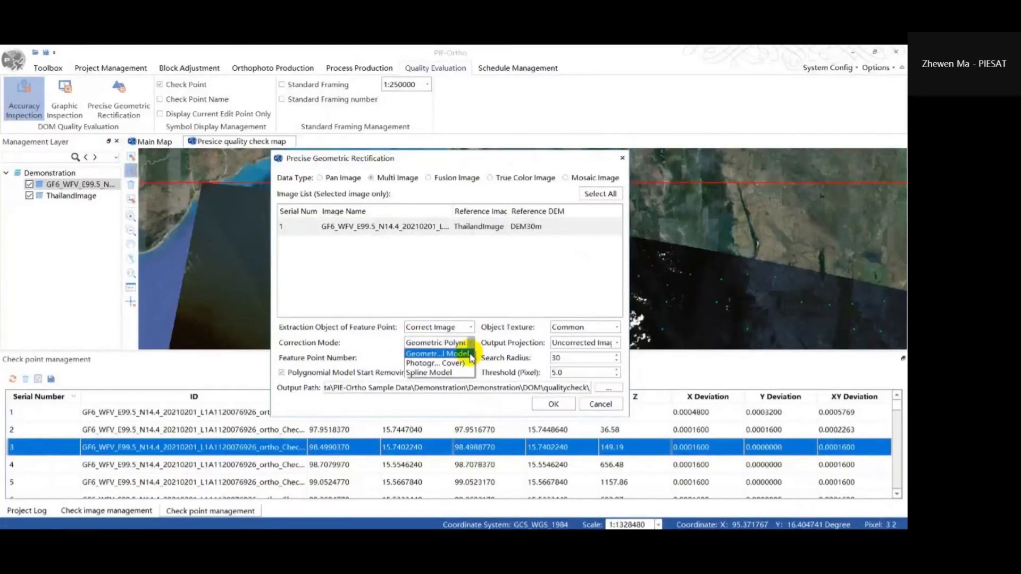
{"action": "left_click", "coordinate": [376, 337]}
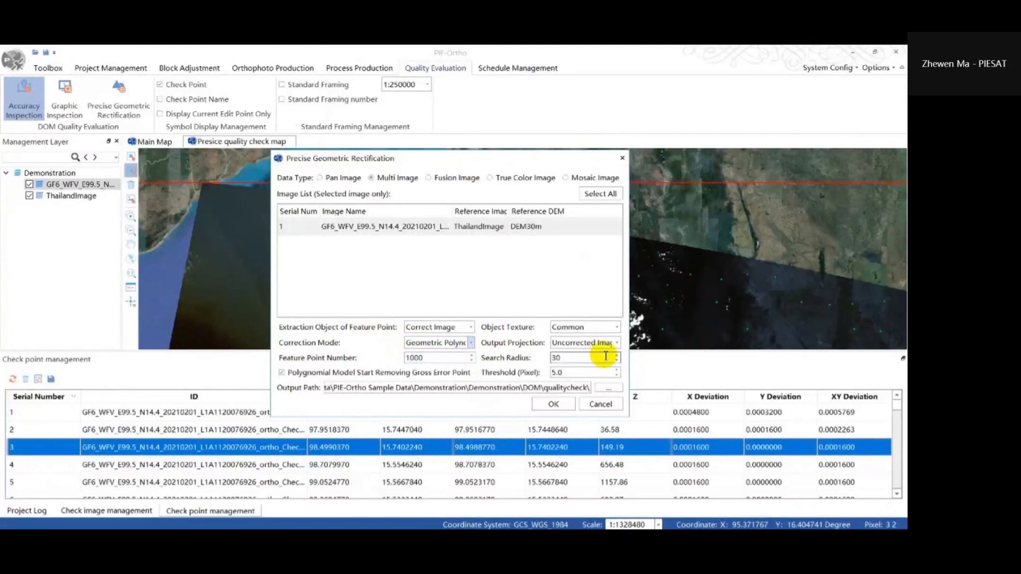
{"action": "left_click", "coordinate": [616, 343]}
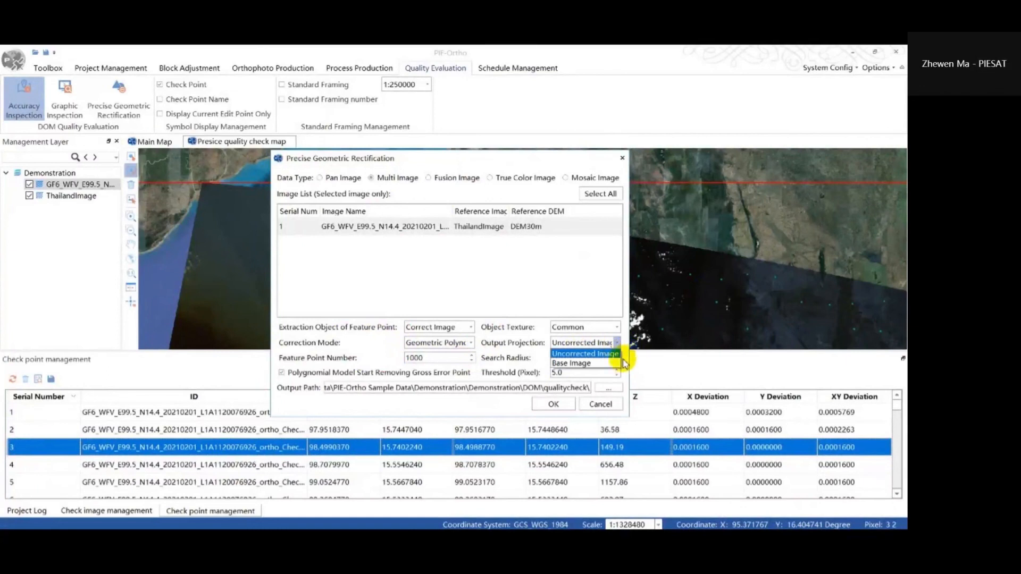
{"action": "left_click", "coordinate": [503, 349]}
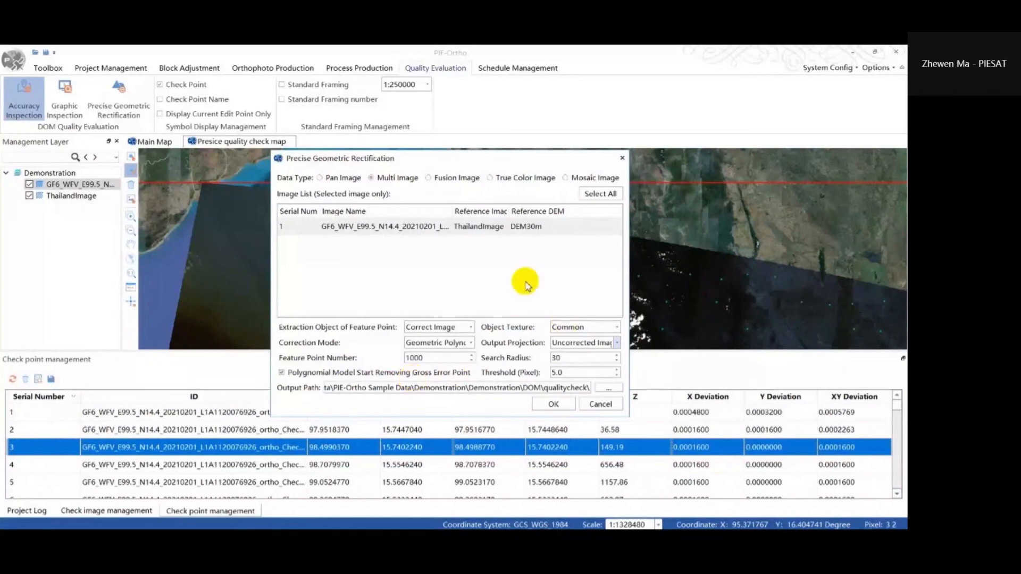
{"action": "left_click", "coordinate": [553, 405]}
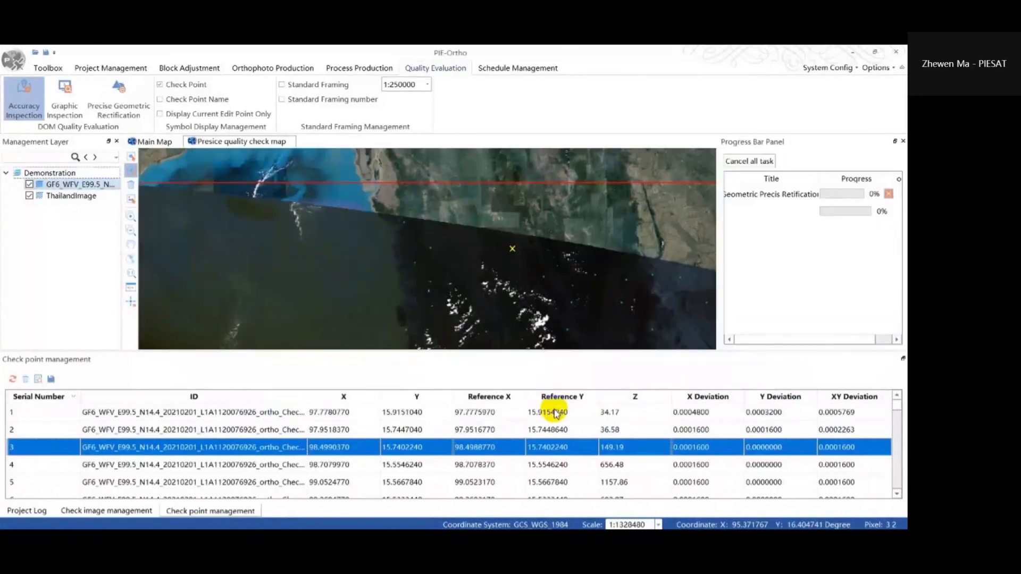
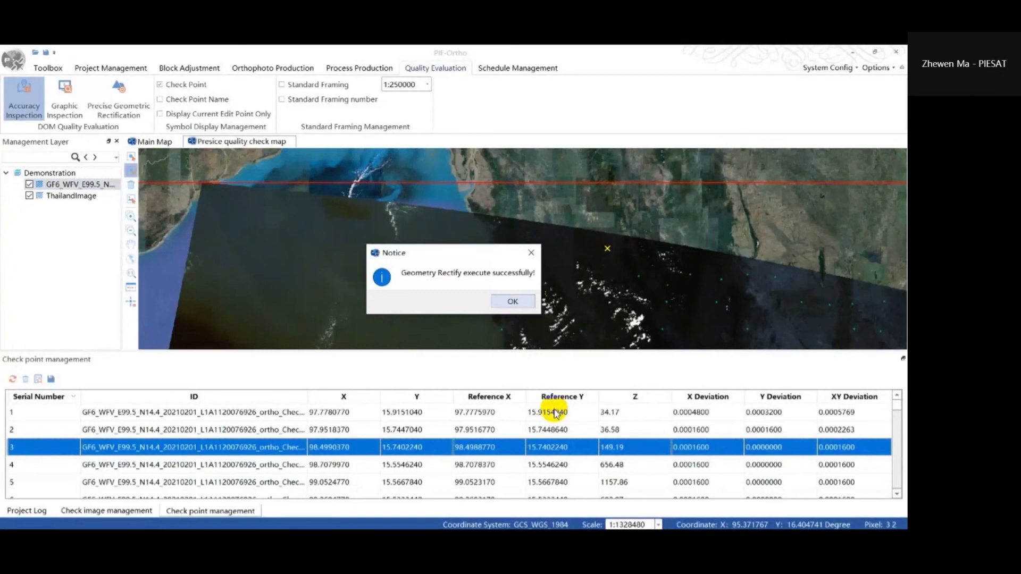
{"action": "left_click", "coordinate": [523, 302]}
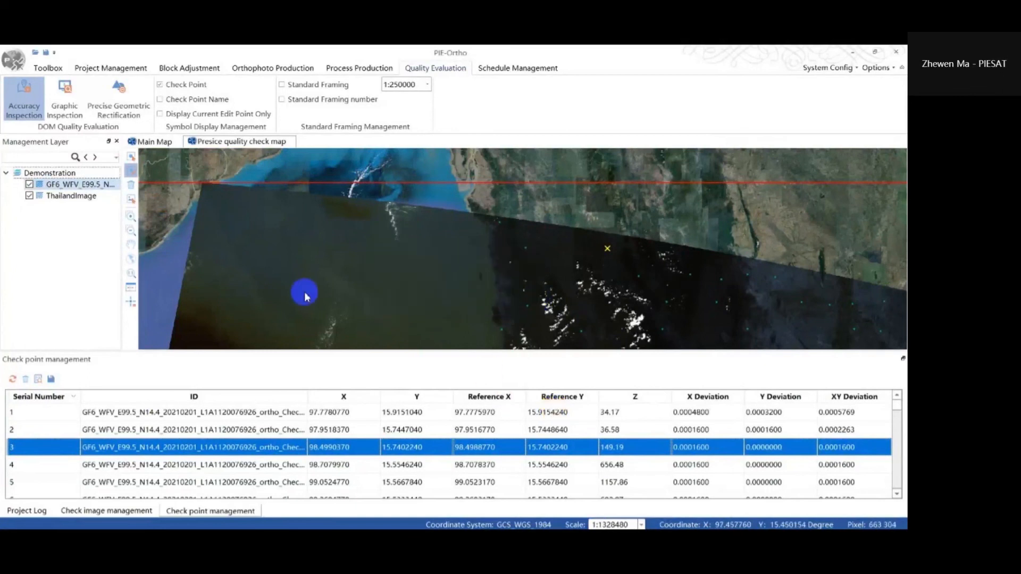
Display the project's Multispectral, Reference and DEM layers in the main map and enlarge the map area
{"action": "left_click", "coordinate": [160, 143]}
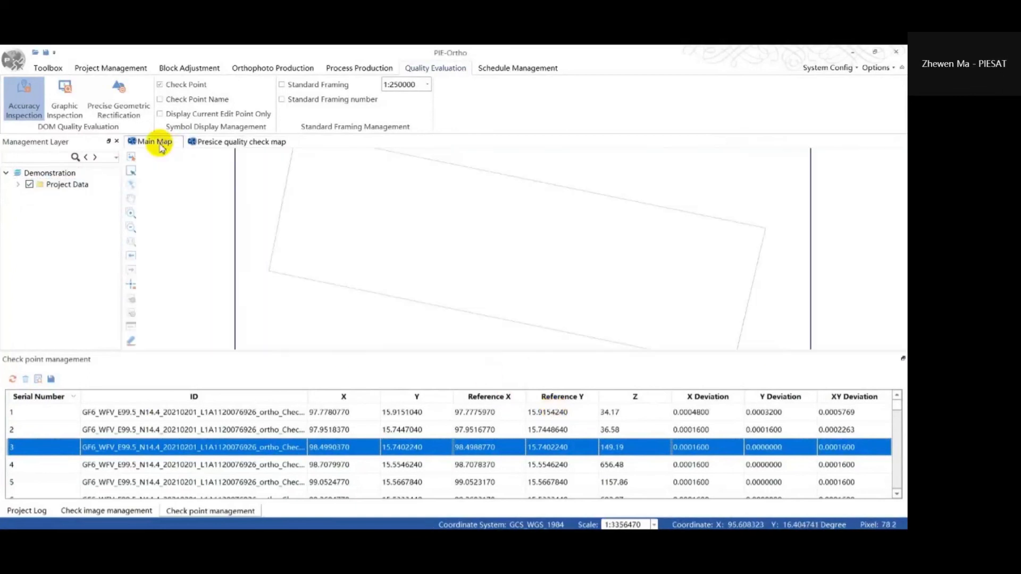
{"action": "left_click", "coordinate": [18, 185]}
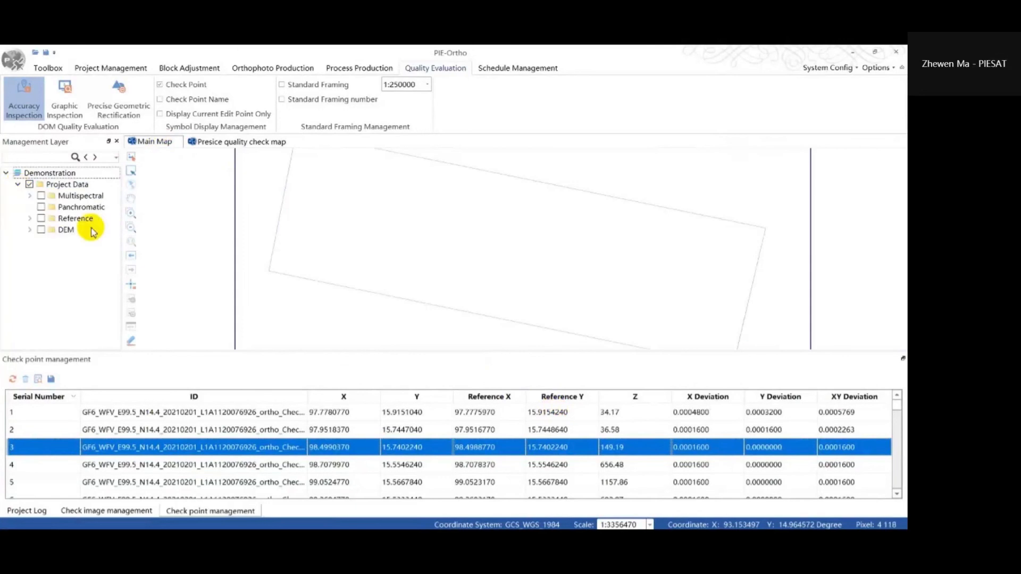
{"action": "left_click", "coordinate": [41, 230]}
{"action": "left_click_drag", "start_coordinate": [487, 353], "coordinate": [505, 439]}
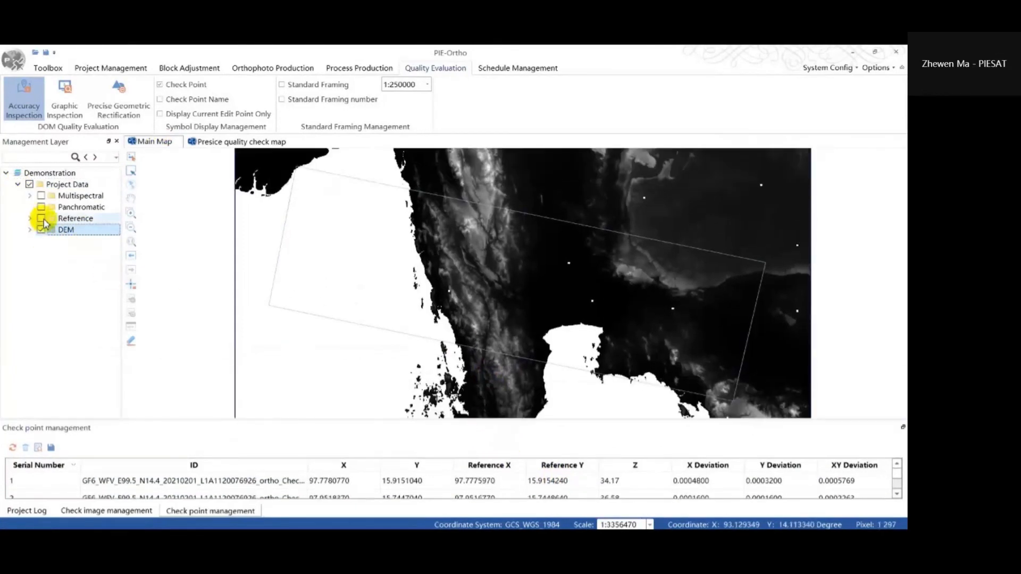
{"action": "left_click", "coordinate": [41, 195]}
{"action": "left_click", "coordinate": [41, 230]}
{"action": "left_click", "coordinate": [42, 231]}
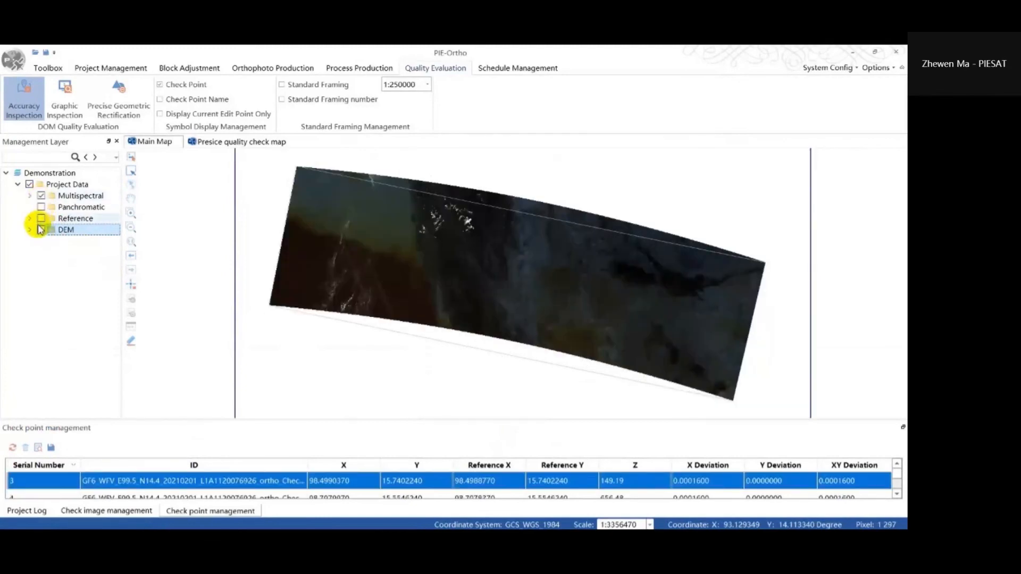
{"action": "left_click", "coordinate": [42, 219]}
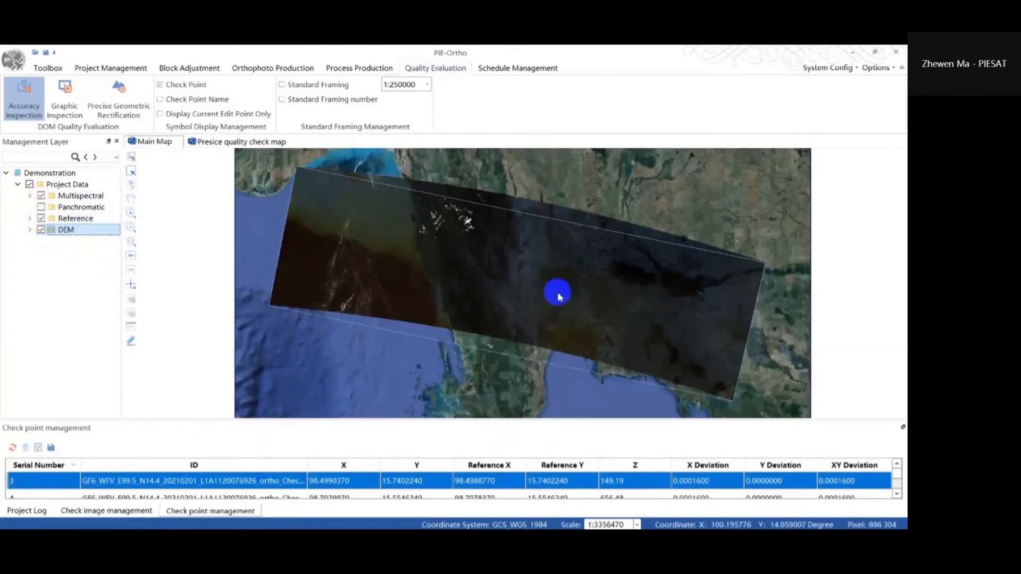
{"action": "scroll", "coordinate": [555, 293], "scroll_direction": "down", "scroll_amount": 1}
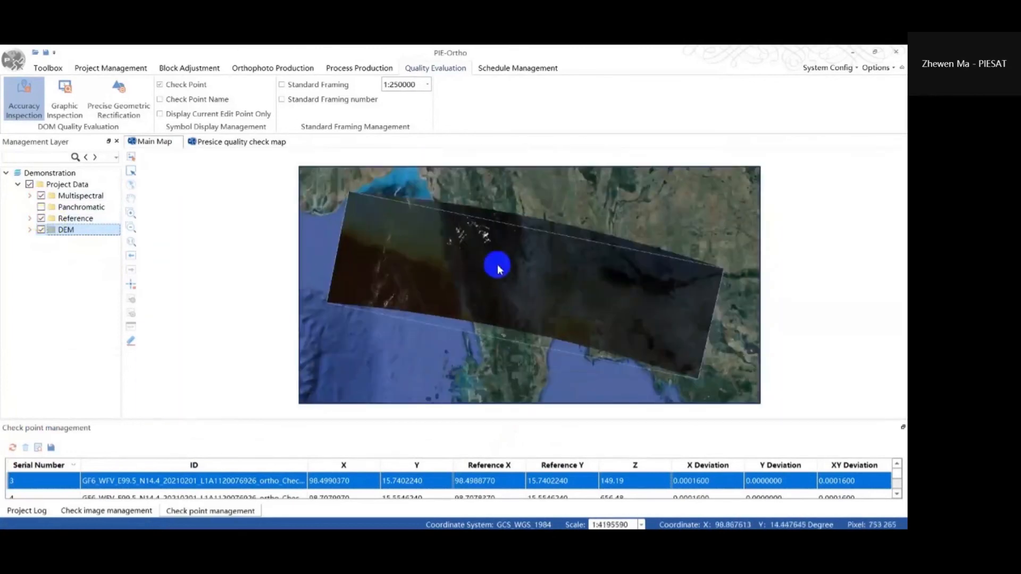
Return to the precise quality check map and activate the swipe comparison for the GF6_WFV orthophoto layer
{"action": "left_click", "coordinate": [235, 141]}
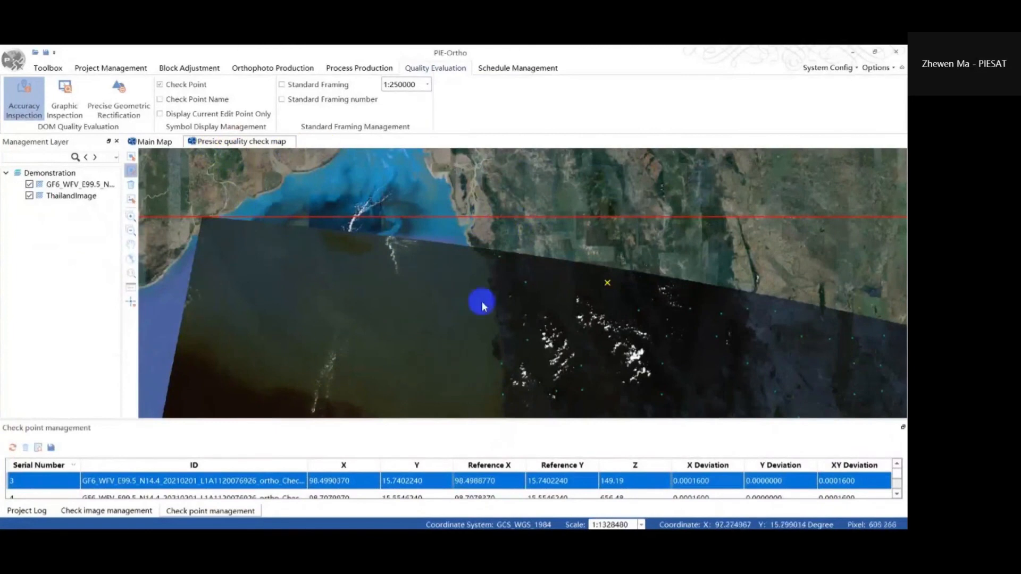
{"action": "left_click_drag", "start_coordinate": [640, 346], "coordinate": [536, 283]}
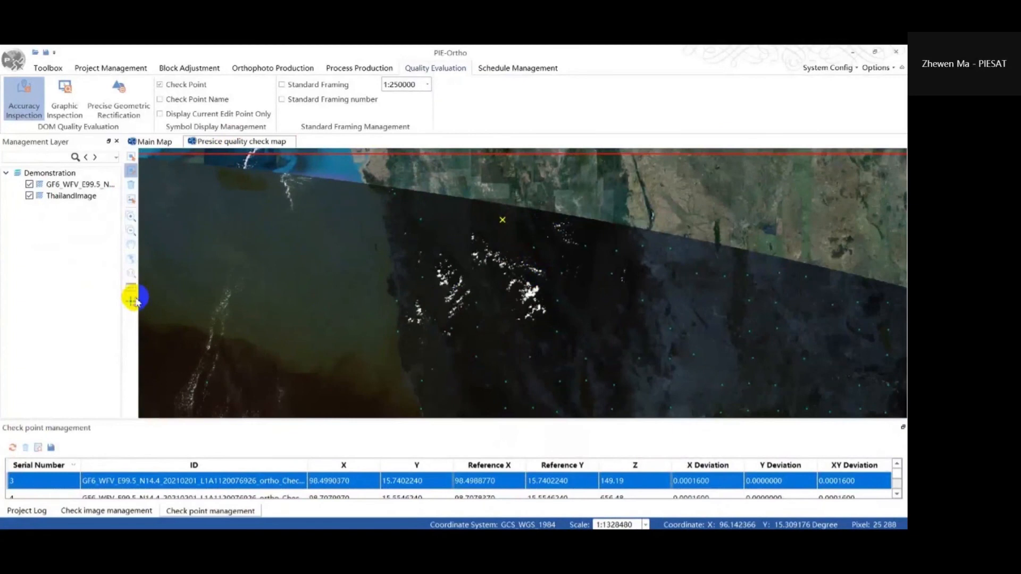
{"action": "left_click", "coordinate": [86, 185]}
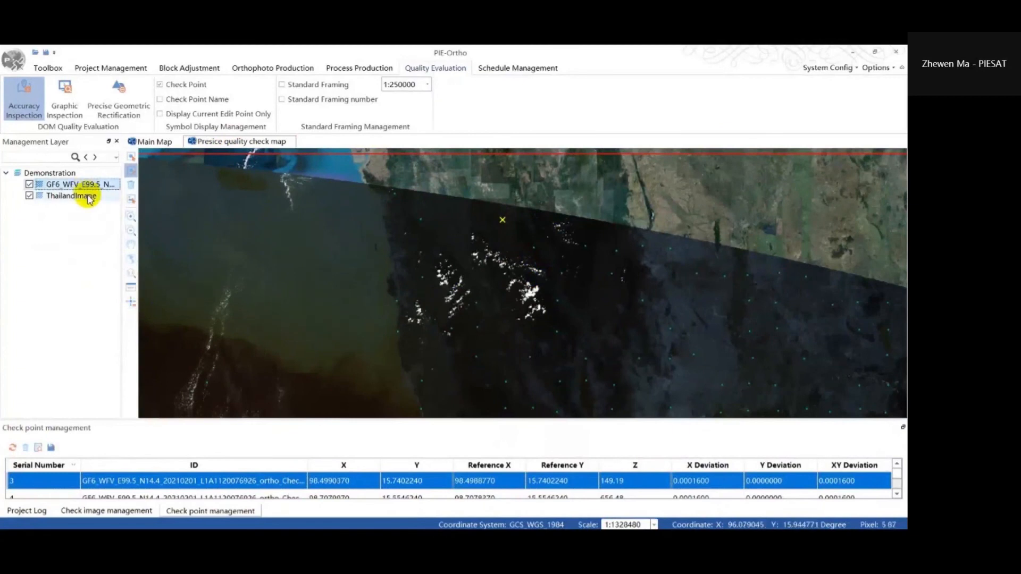
{"action": "left_click", "coordinate": [131, 290]}
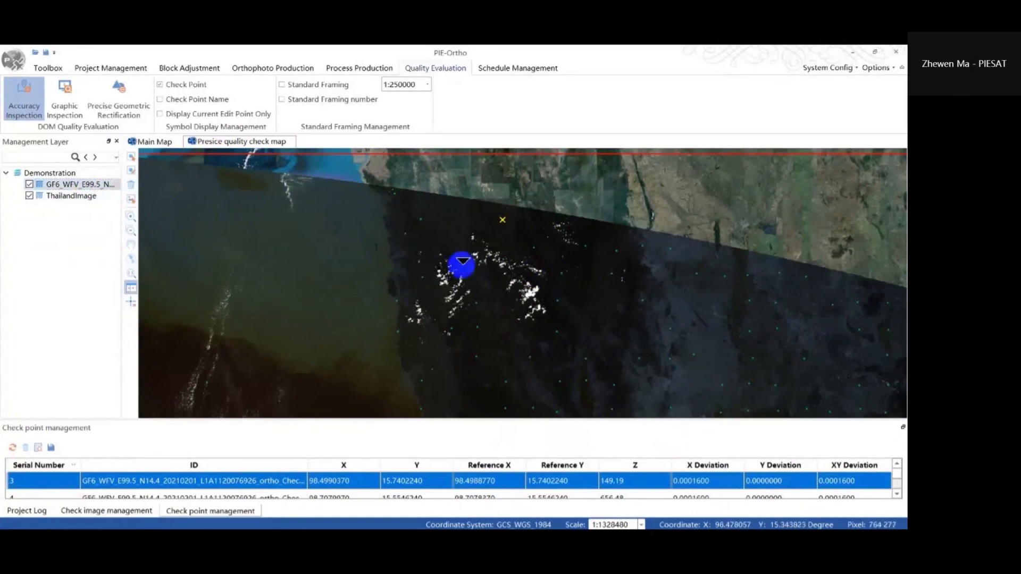
Swipe the GF6_WFV orthophoto against ThailandImage around check point 3 to examine how well their ground features align
{"action": "scroll", "coordinate": [512, 234], "scroll_direction": "up", "scroll_amount": 2}
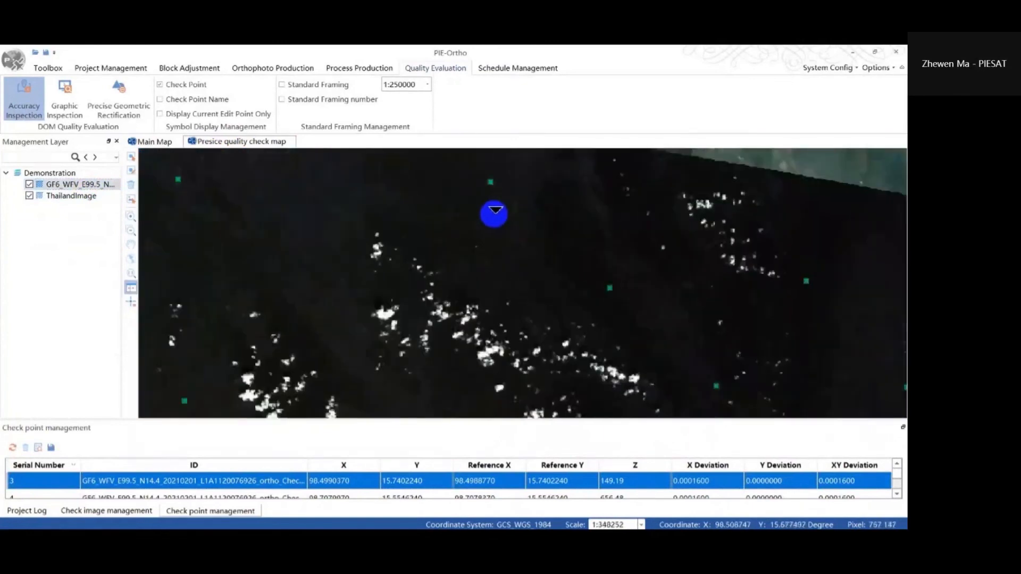
{"action": "scroll", "coordinate": [489, 207], "scroll_direction": "up", "scroll_amount": 1}
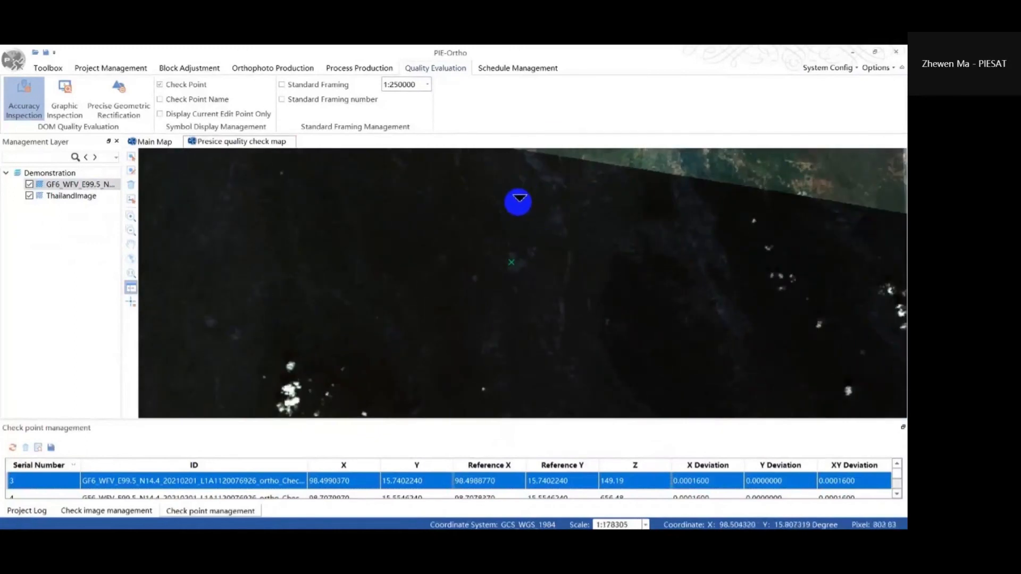
{"action": "scroll", "coordinate": [519, 234], "scroll_direction": "up", "scroll_amount": 1}
{"action": "scroll", "coordinate": [519, 234], "scroll_direction": "up", "scroll_amount": 2}
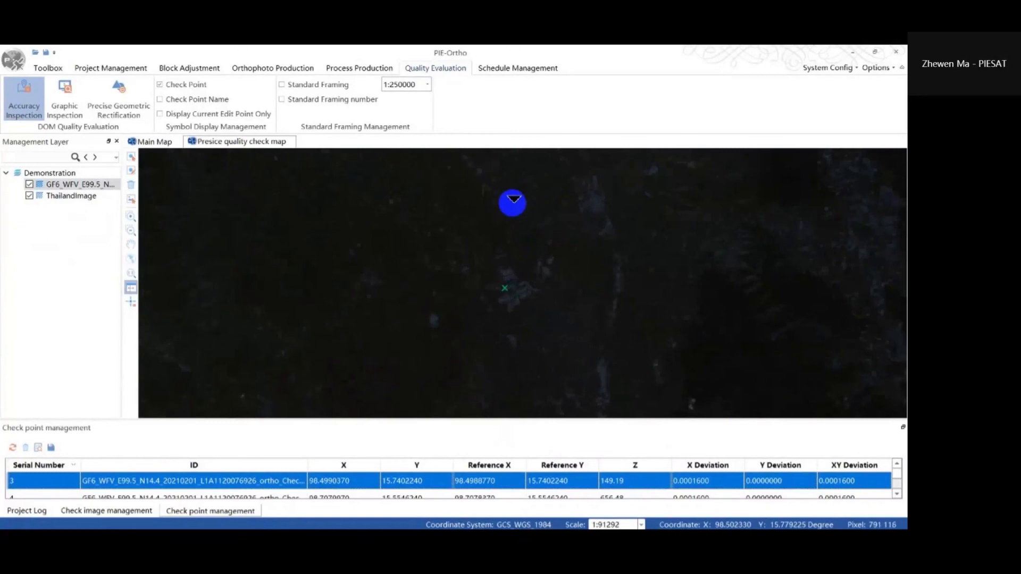
{"action": "left_click_drag", "start_coordinate": [513, 203], "coordinate": [510, 259]}
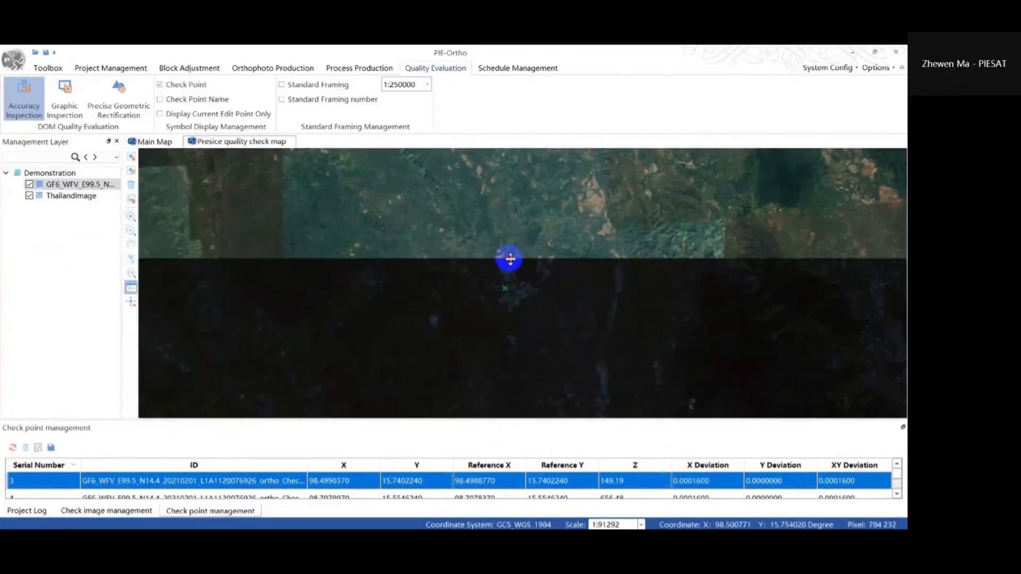
{"action": "left_click_drag", "start_coordinate": [510, 259], "coordinate": [500, 294]}
{"action": "scroll", "coordinate": [501, 290], "scroll_direction": "up", "scroll_amount": 6}
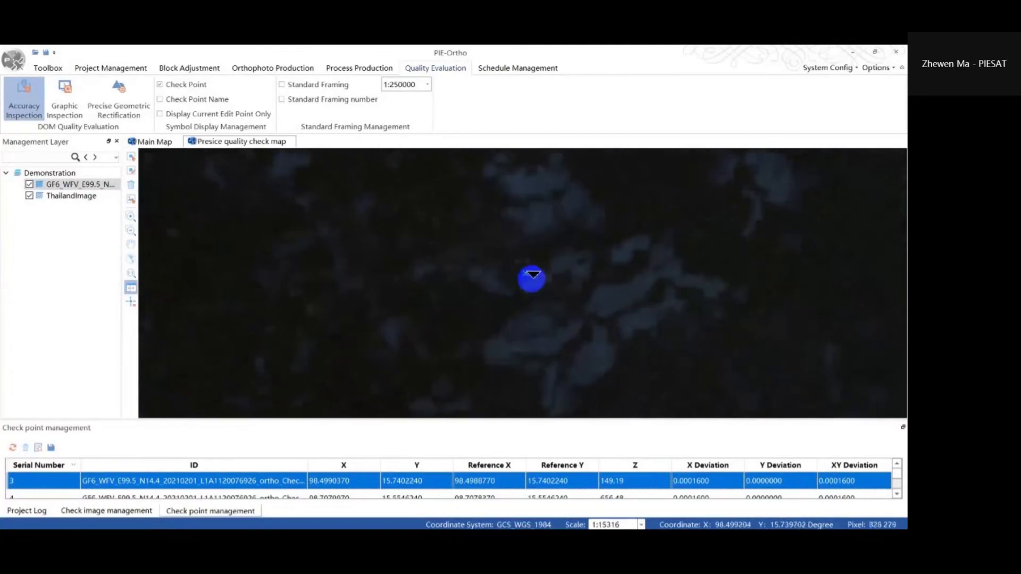
{"action": "scroll", "coordinate": [609, 288], "scroll_direction": "down", "scroll_amount": 6}
{"action": "scroll", "coordinate": [609, 288], "scroll_direction": "down", "scroll_amount": 3}
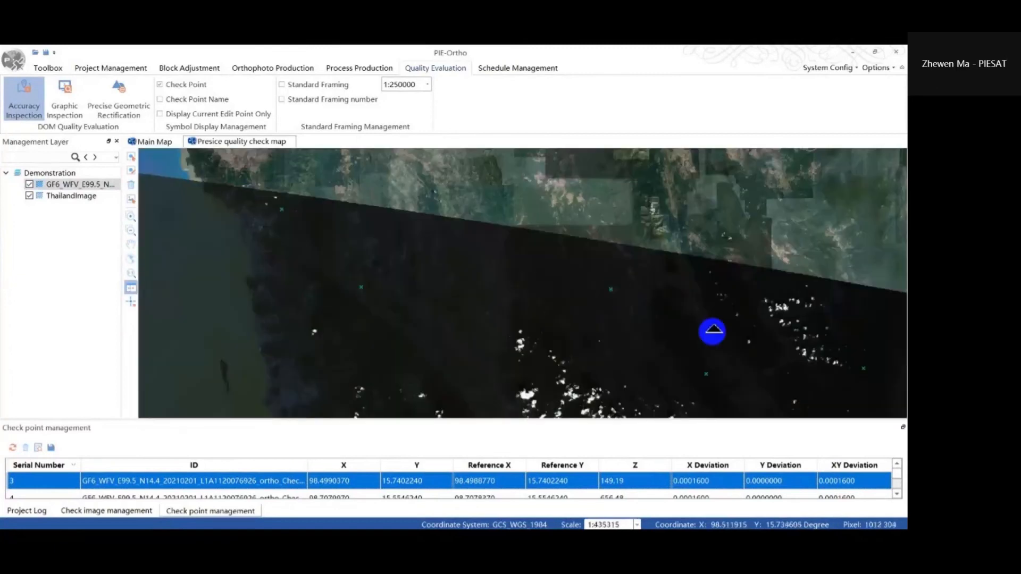
Swipe the GF6_WFV orthophoto against ThailandImage across the wider scene to compare how the two images line up
{"action": "left_click_drag", "start_coordinate": [777, 354], "coordinate": [602, 244]}
{"action": "scroll", "coordinate": [765, 312], "scroll_direction": "up", "scroll_amount": 1}
{"action": "left_click_drag", "start_coordinate": [765, 312], "coordinate": [590, 217]}
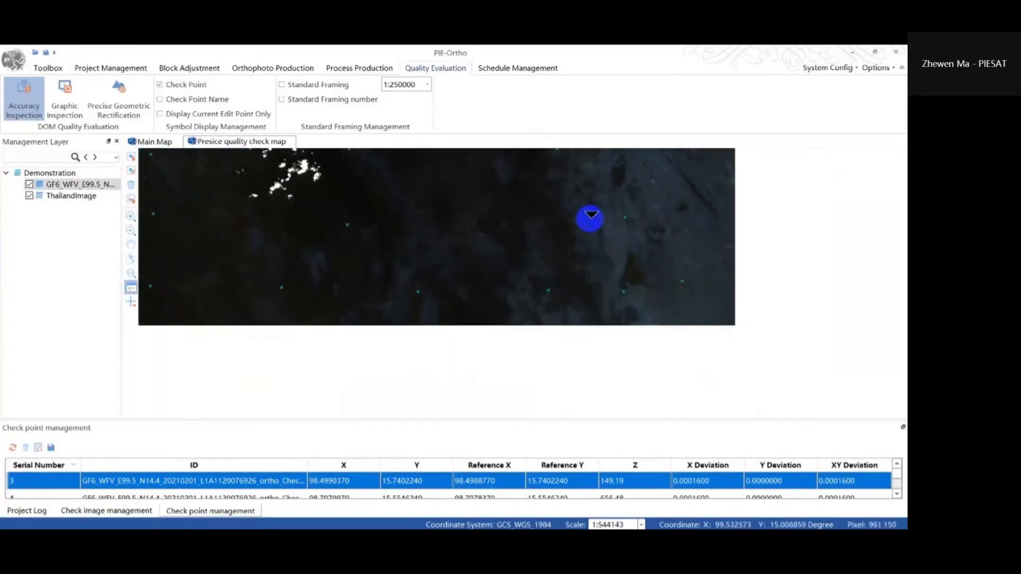
{"action": "left_click_drag", "start_coordinate": [691, 300], "coordinate": [536, 173]}
{"action": "left_click_drag", "start_coordinate": [562, 295], "coordinate": [660, 183]}
{"action": "left_click_drag", "start_coordinate": [709, 292], "coordinate": [600, 177]}
{"action": "scroll", "coordinate": [631, 298], "scroll_direction": "down", "scroll_amount": 4}
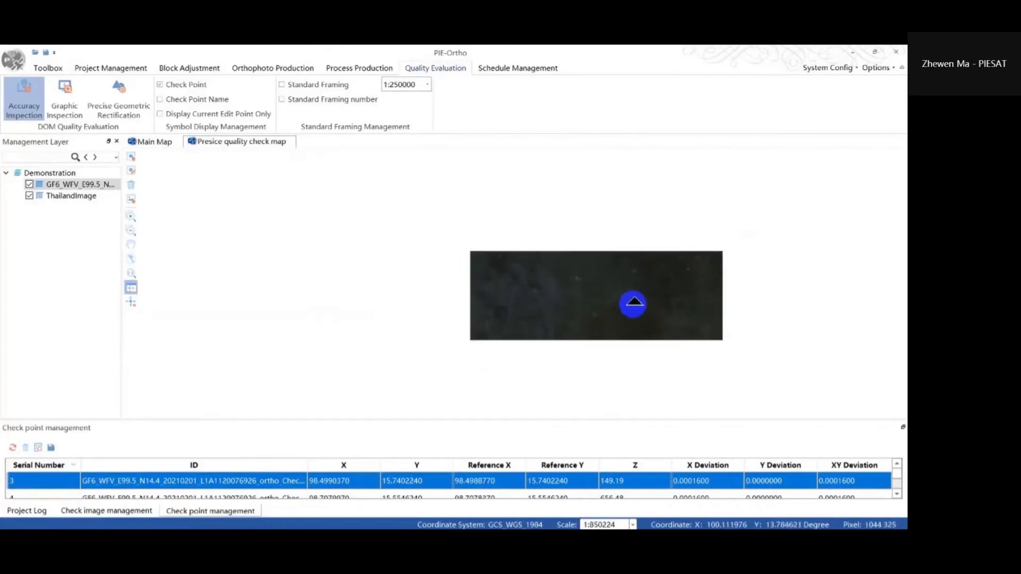
{"action": "scroll", "coordinate": [750, 332], "scroll_direction": "down", "scroll_amount": 2}
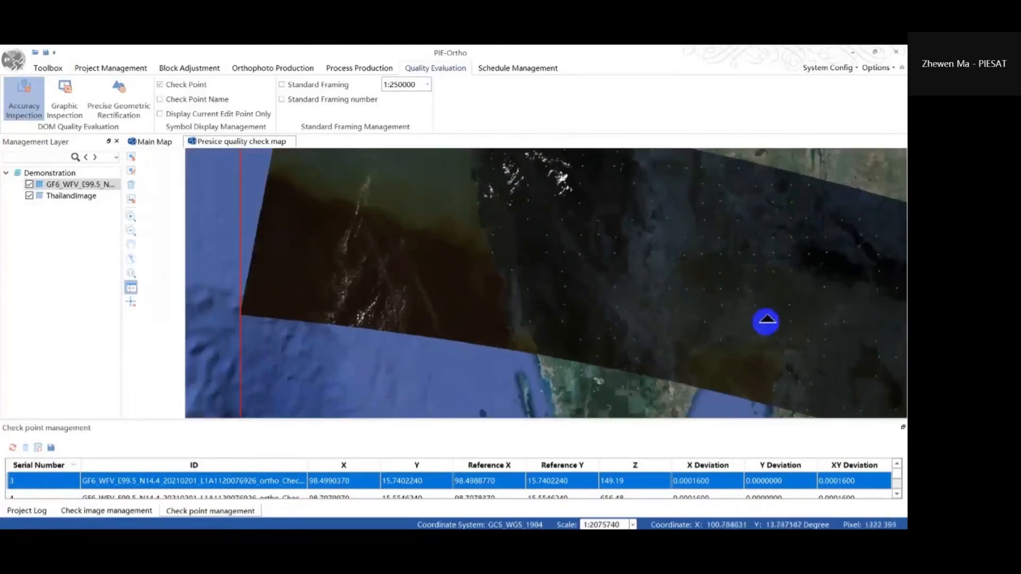
Examine the built-up area near the coast at large scale, swiping the orthophoto against ThailandImage to compare fine ground features
{"action": "scroll", "coordinate": [560, 319], "scroll_direction": "up", "scroll_amount": 10}
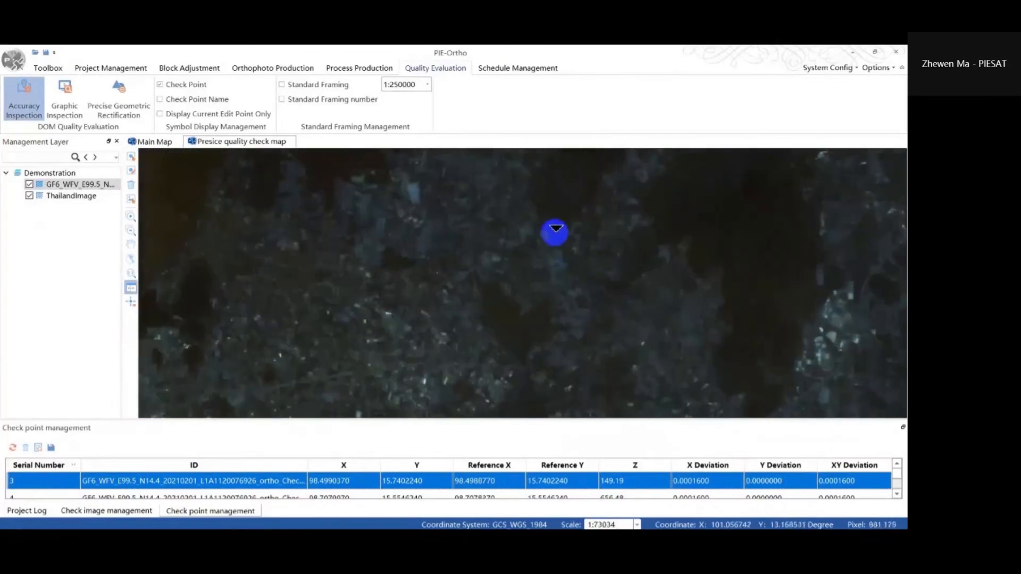
{"action": "scroll", "coordinate": [574, 226], "scroll_direction": "up", "scroll_amount": 3}
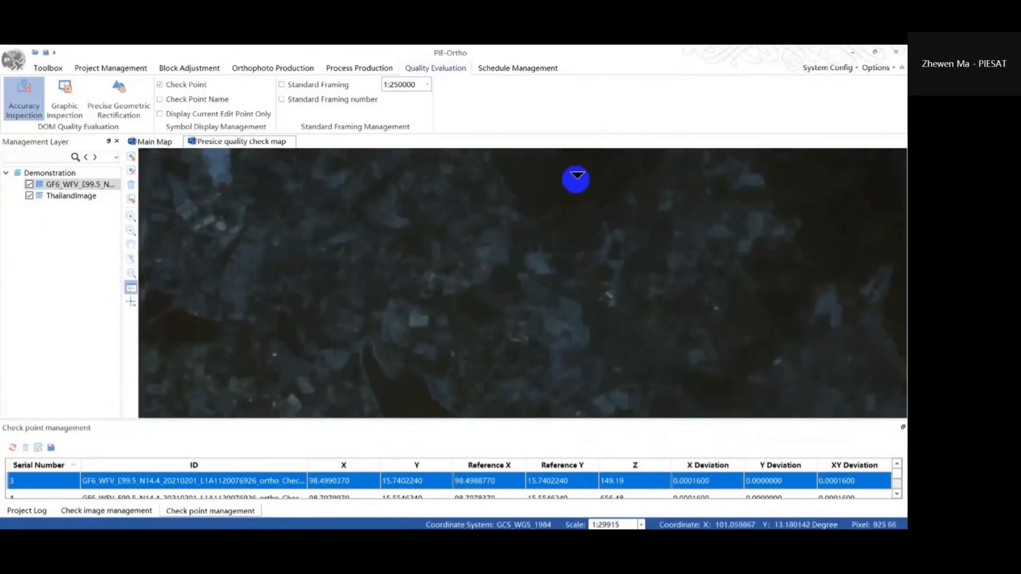
{"action": "left_click_drag", "start_coordinate": [576, 179], "coordinate": [588, 152]}
{"action": "scroll", "coordinate": [581, 239], "scroll_direction": "down", "scroll_amount": 1}
{"action": "scroll", "coordinate": [583, 235], "scroll_direction": "up", "scroll_amount": 3}
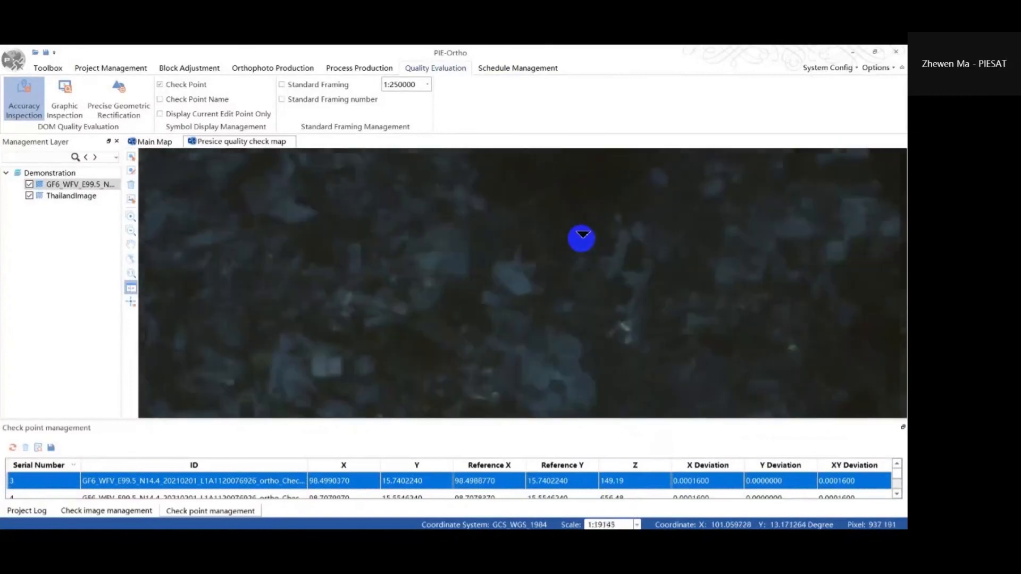
{"action": "scroll", "coordinate": [573, 233], "scroll_direction": "down", "scroll_amount": 2}
{"action": "mouse_move", "coordinate": [567, 193]}
{"action": "left_mouse_down"}
{"action": "mouse_move", "coordinate": [581, 349]}
{"action": "mouse_move", "coordinate": [567, 276]}
{"action": "mouse_move", "coordinate": [575, 189]}
{"action": "mouse_move", "coordinate": [560, 342]}
{"action": "mouse_move", "coordinate": [556, 191]}
{"action": "left_mouse_up"}
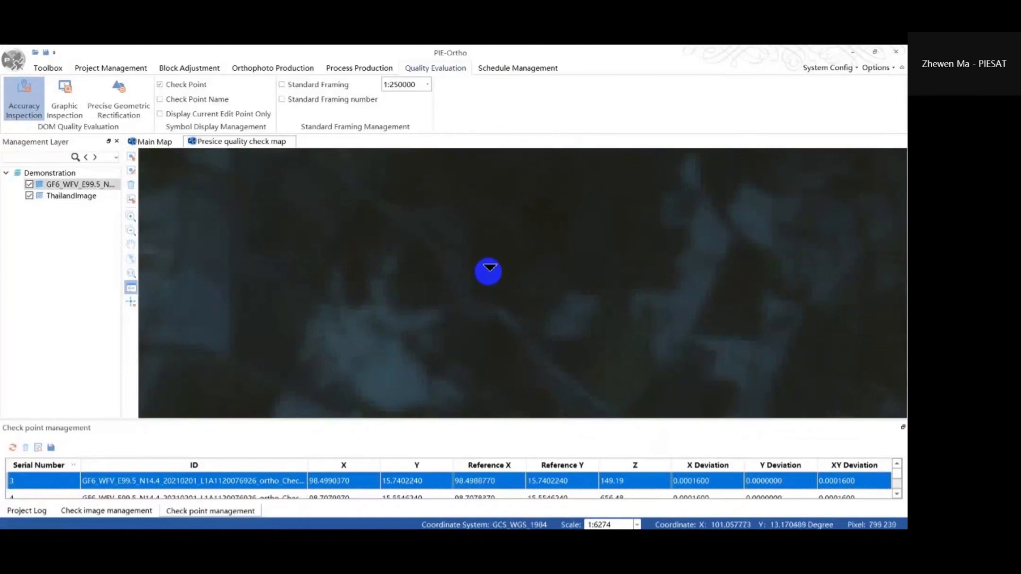
{"action": "scroll", "coordinate": [458, 254], "scroll_direction": "down", "scroll_amount": 1}
{"action": "scroll", "coordinate": [458, 254], "scroll_direction": "down", "scroll_amount": 3}
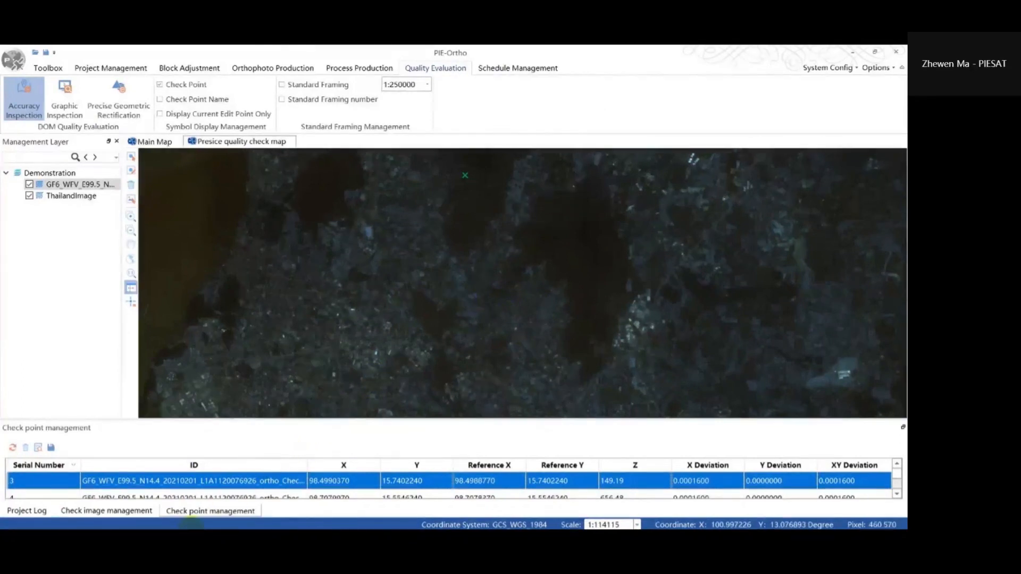
Switch to File Explorer, go to the Demonstration project's DOM output folder and look inside its pan subfolder
{"action": "left_click", "coordinate": [239, 536]}
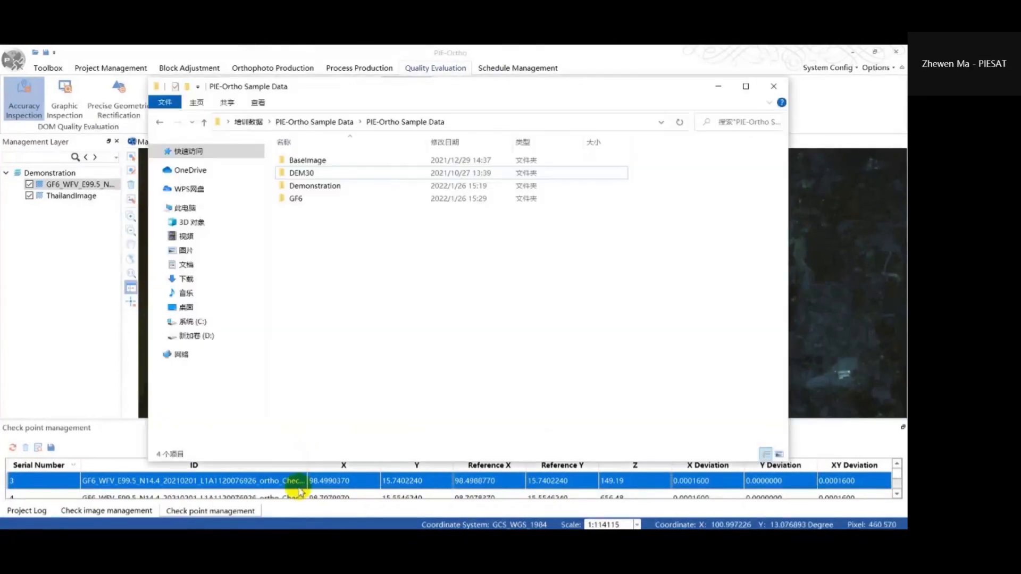
{"action": "double_click", "coordinate": [384, 187]}
{"action": "double_click", "coordinate": [371, 160]}
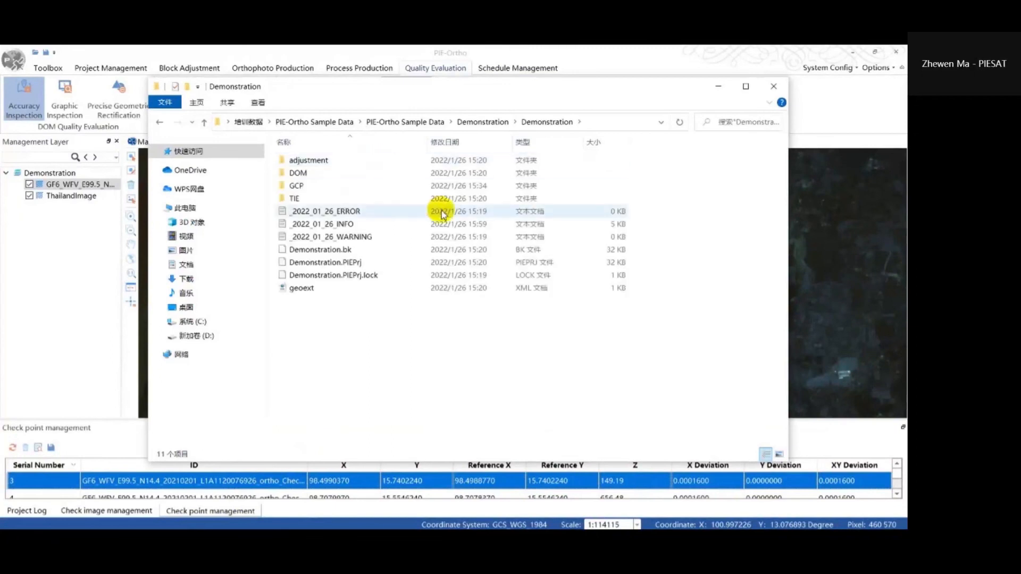
{"action": "double_click", "coordinate": [350, 176]}
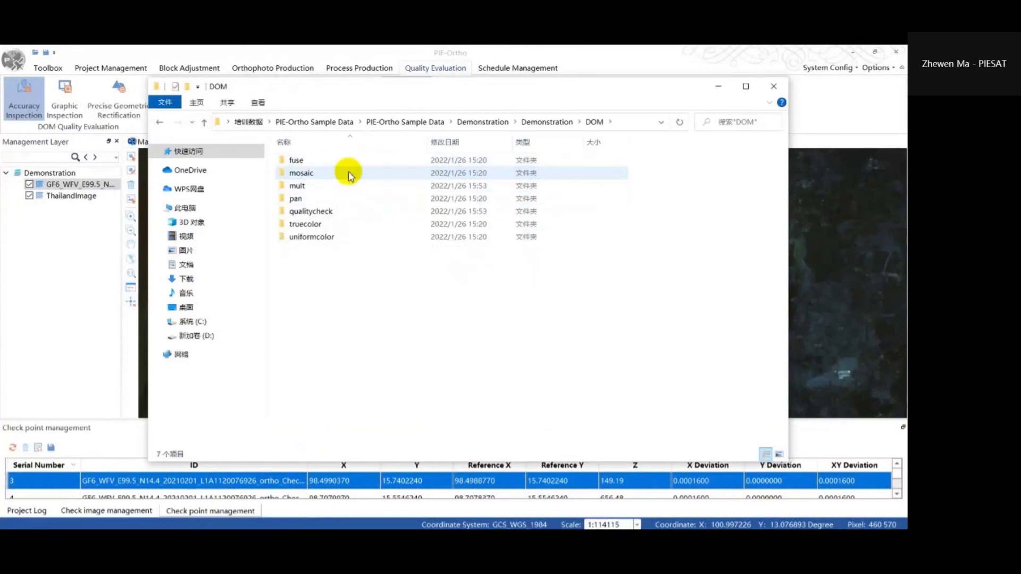
{"action": "double_click", "coordinate": [353, 198]}
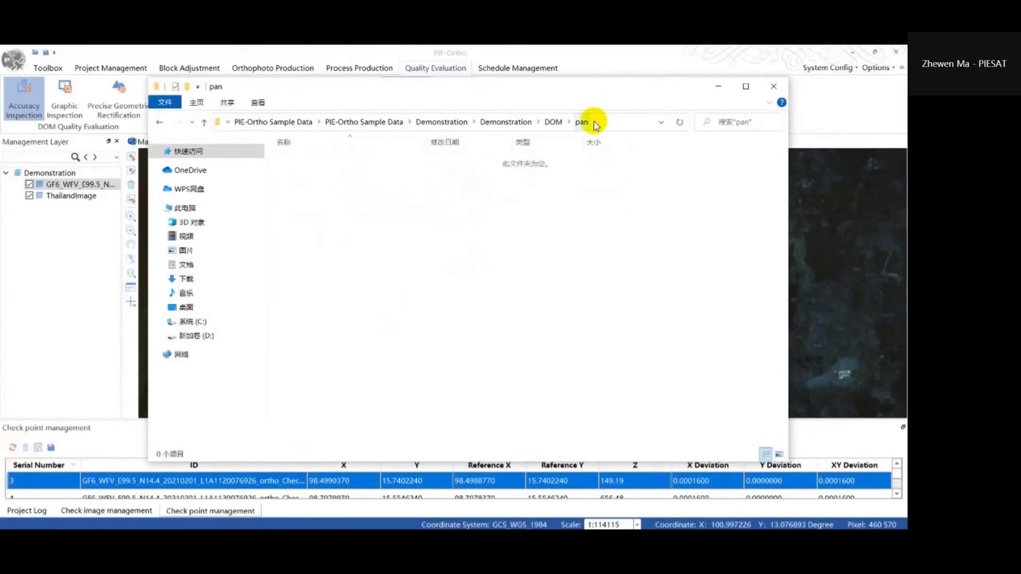
{"action": "left_click", "coordinate": [554, 122]}
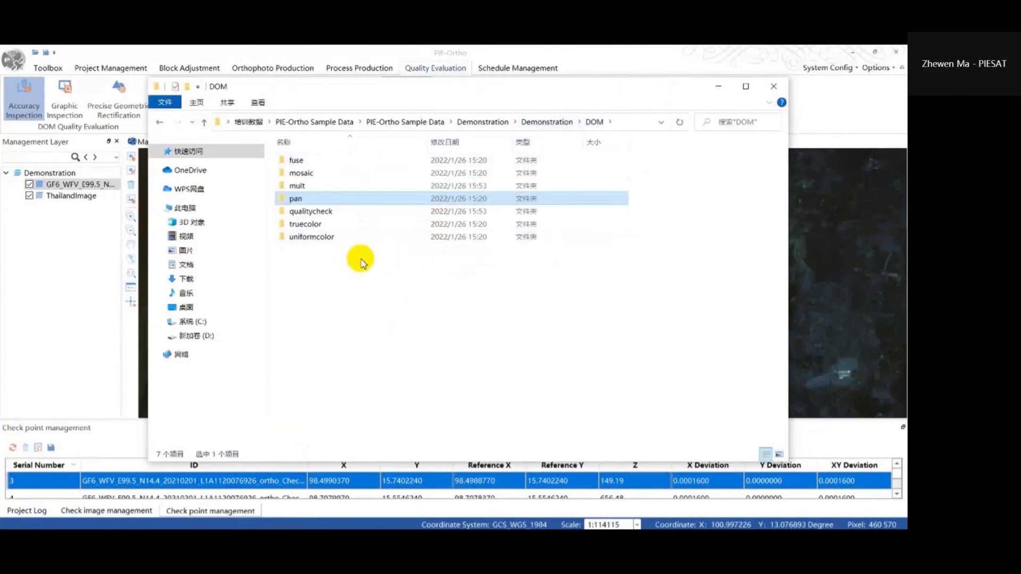
Inspect the qualitycheck subfolder, select the GF6_WFV TIF image there and return to the DOM folder
{"action": "left_click", "coordinate": [374, 213]}
{"action": "double_click", "coordinate": [373, 212]}
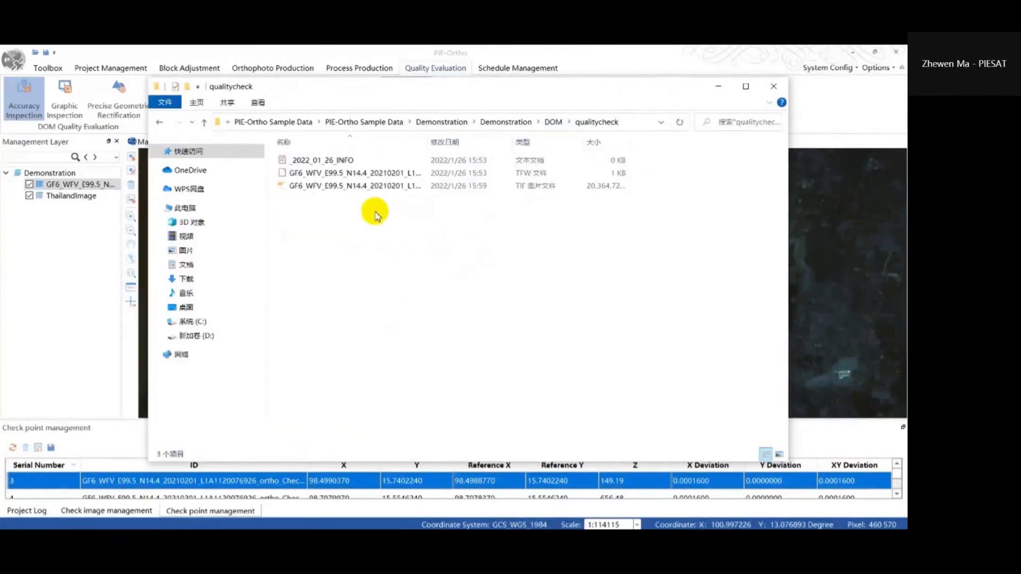
{"action": "left_click", "coordinate": [380, 187]}
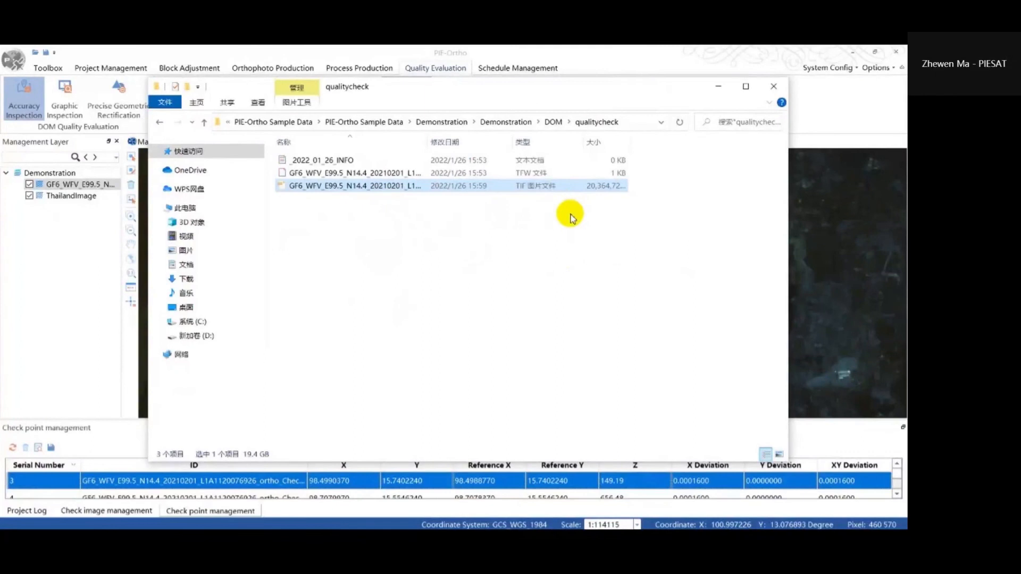
{"action": "left_click", "coordinate": [552, 122]}
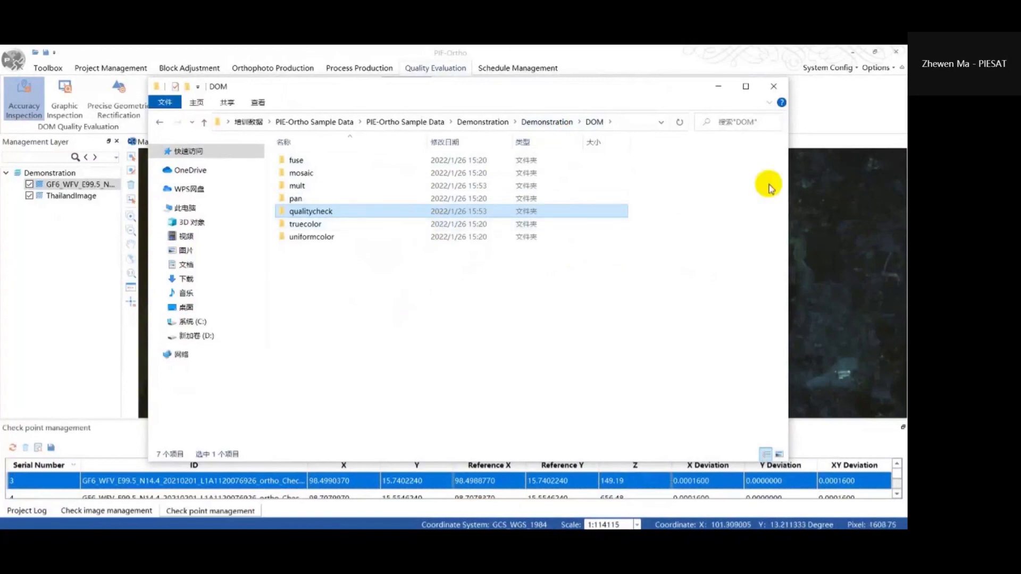
Check the contents of the mosaic subfolder, go back to the DOM folder and return to PIE-Ortho's quality check map
{"action": "double_click", "coordinate": [338, 174]}
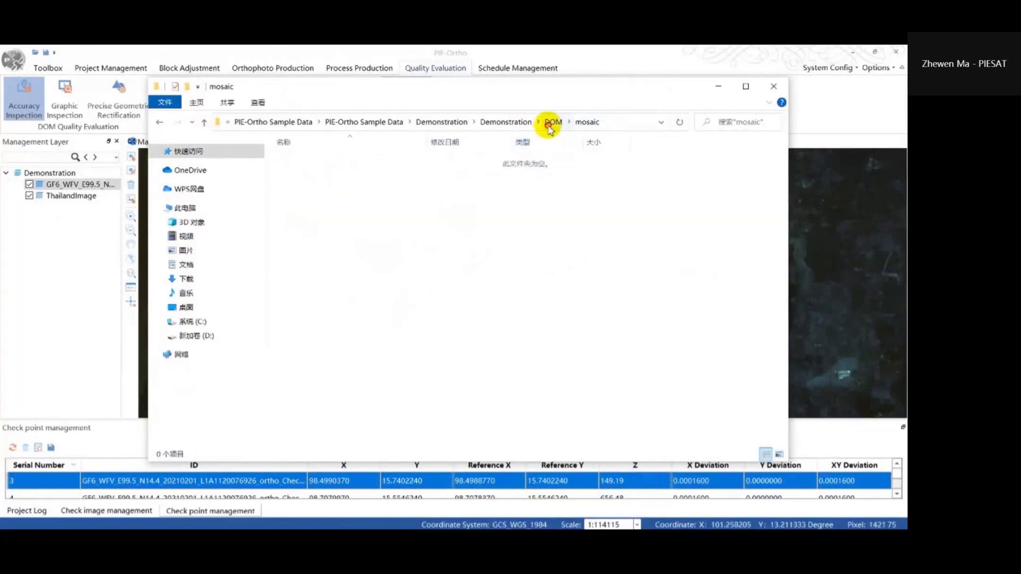
{"action": "left_click", "coordinate": [553, 122]}
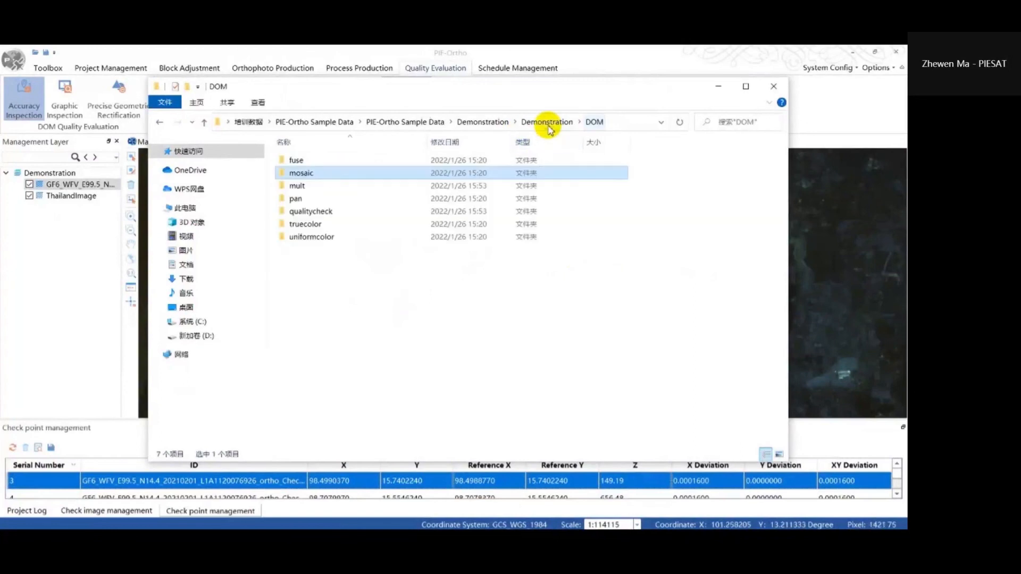
{"action": "double_click", "coordinate": [429, 174]}
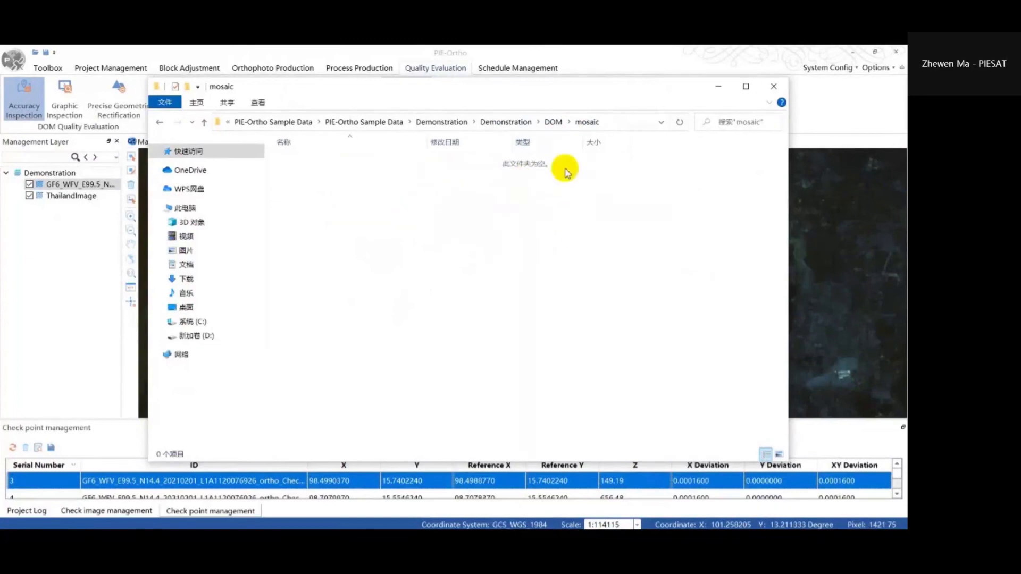
{"action": "left_click", "coordinate": [553, 123]}
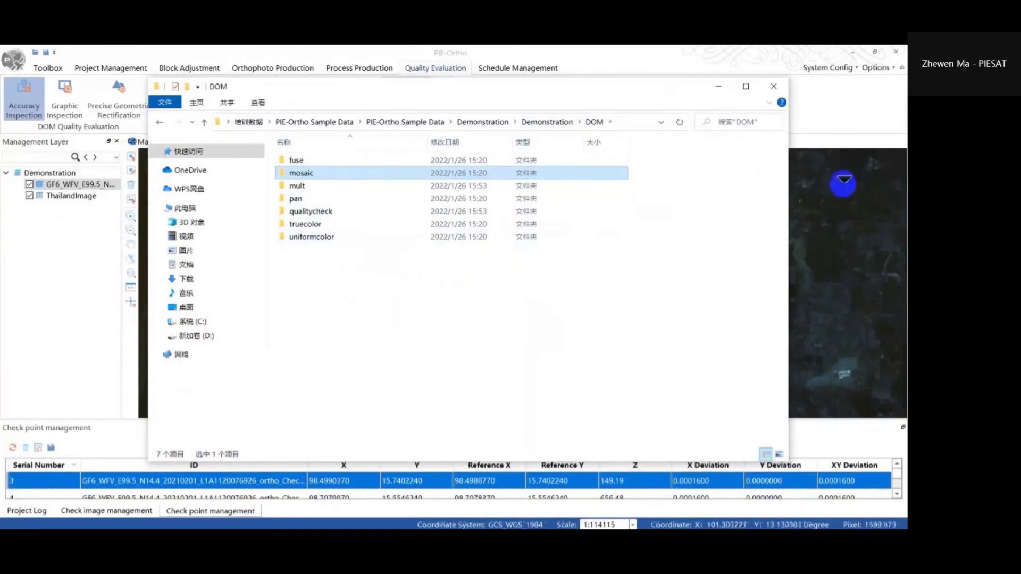
{"action": "left_click", "coordinate": [849, 114]}
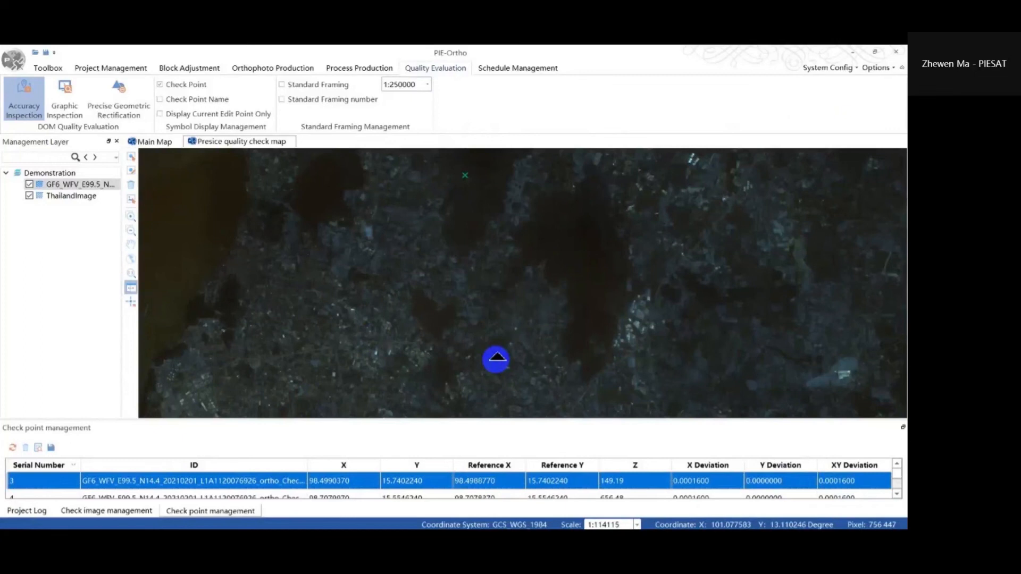
Switch from the operation video to the 0808 Remote Sensing course folder and open the PDF whose name starts "3 Instruction to preparation"
{"action": "left_click", "coordinate": [845, 512]}
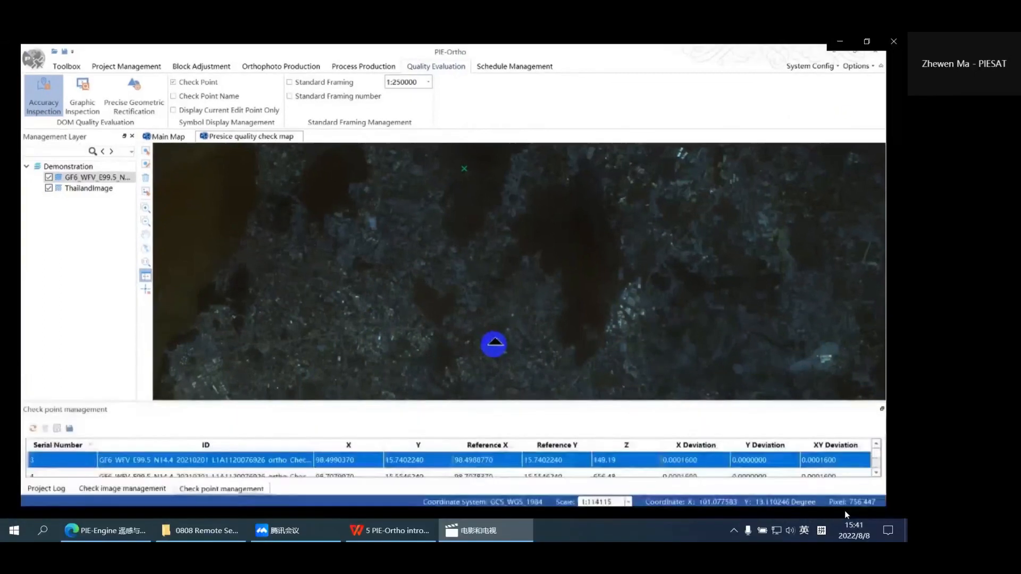
{"action": "mouse_move", "coordinate": [844, 506]}
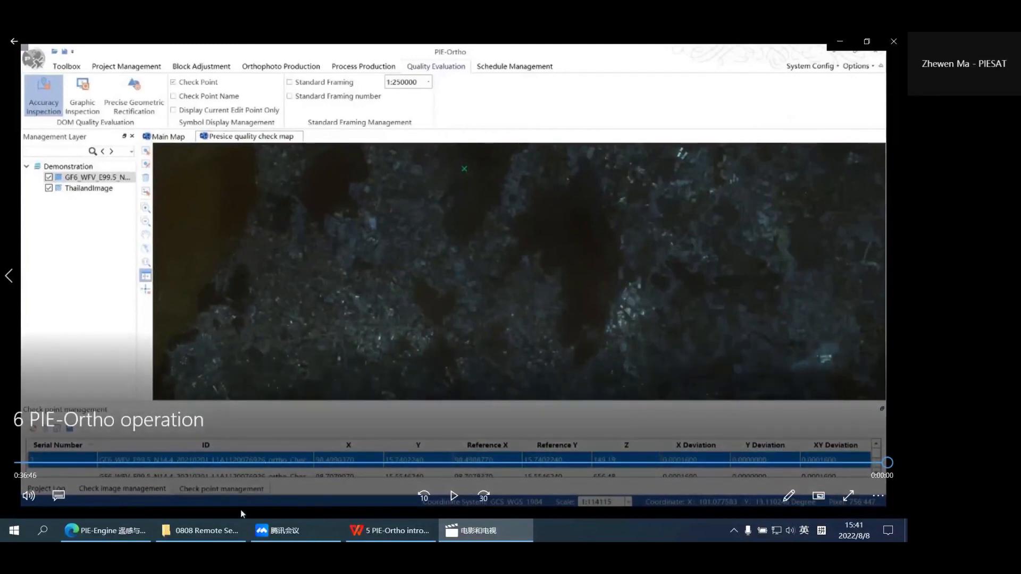
{"action": "left_click", "coordinate": [201, 530]}
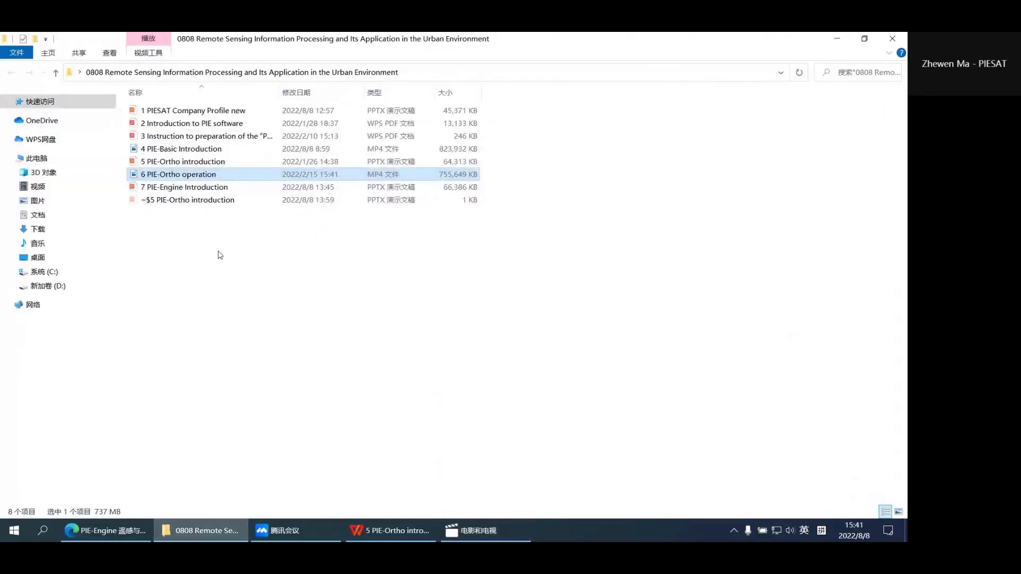
{"action": "double_click", "coordinate": [255, 136]}
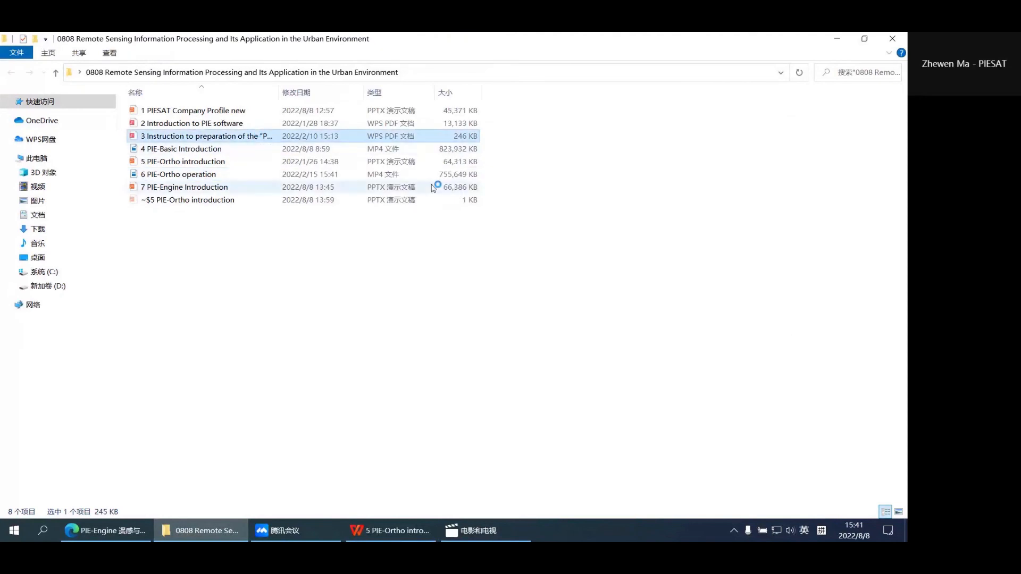